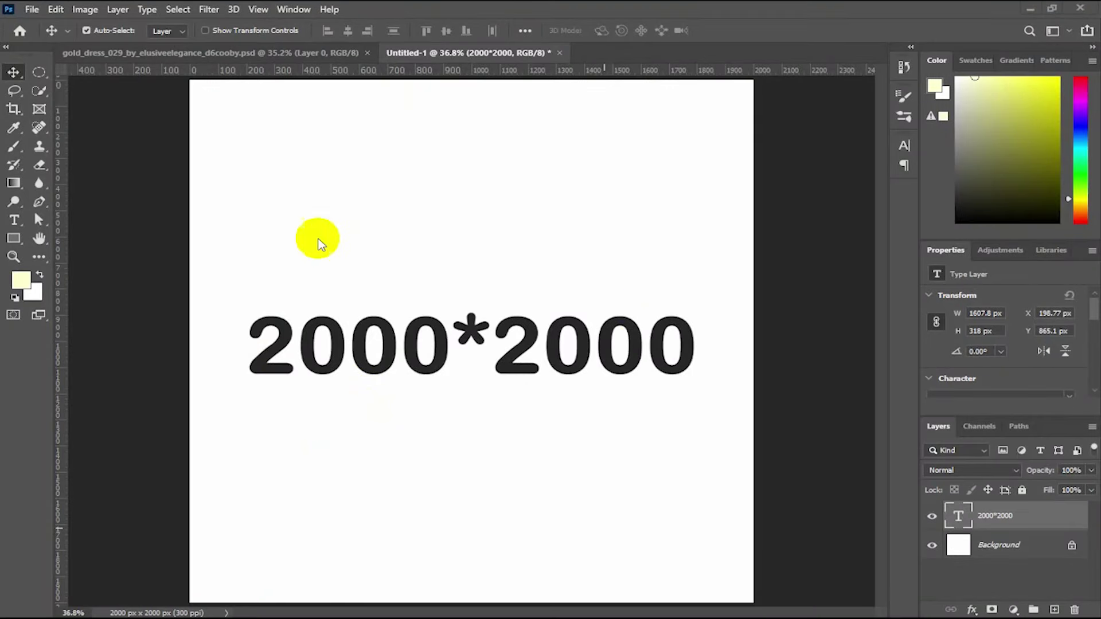
# Select the Move tool on the 2000×2000 px Untitled-1 document.
pyautogui.click(11, 69)
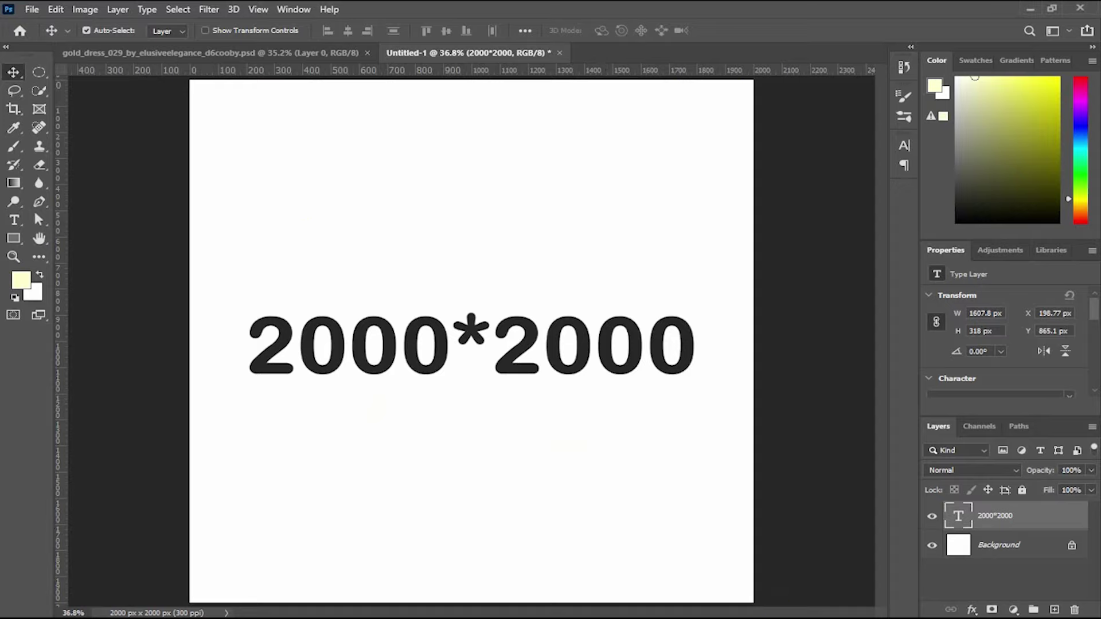
# Delete the 2000*2000 label and drag the misty forest photo from its folder onto the canvas.
pyautogui.press('Delete')
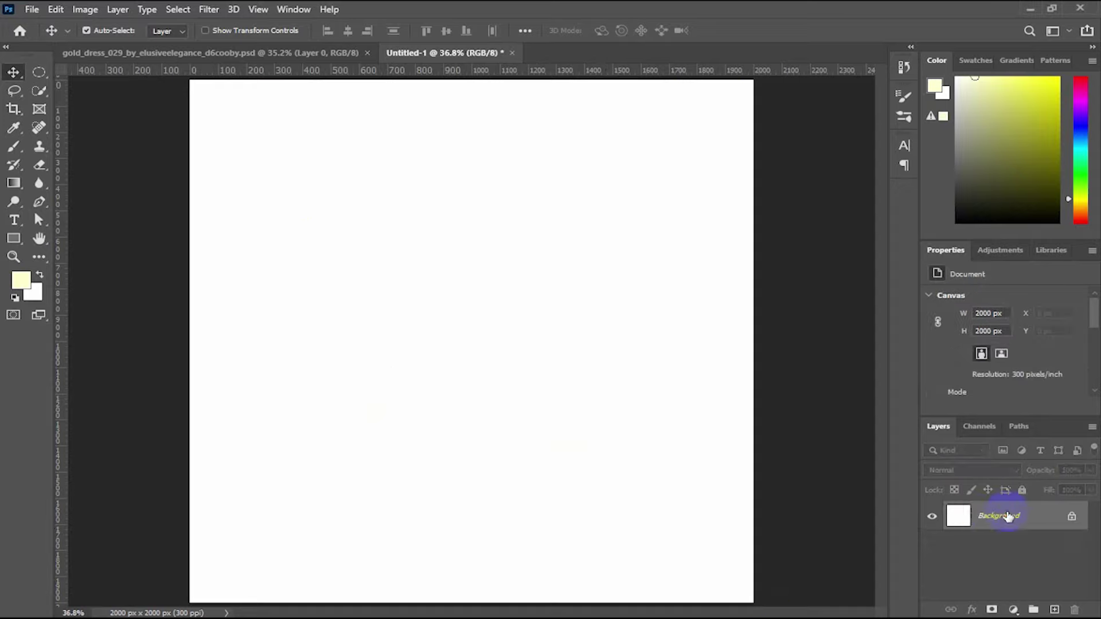
pyautogui.click(1030, 8)
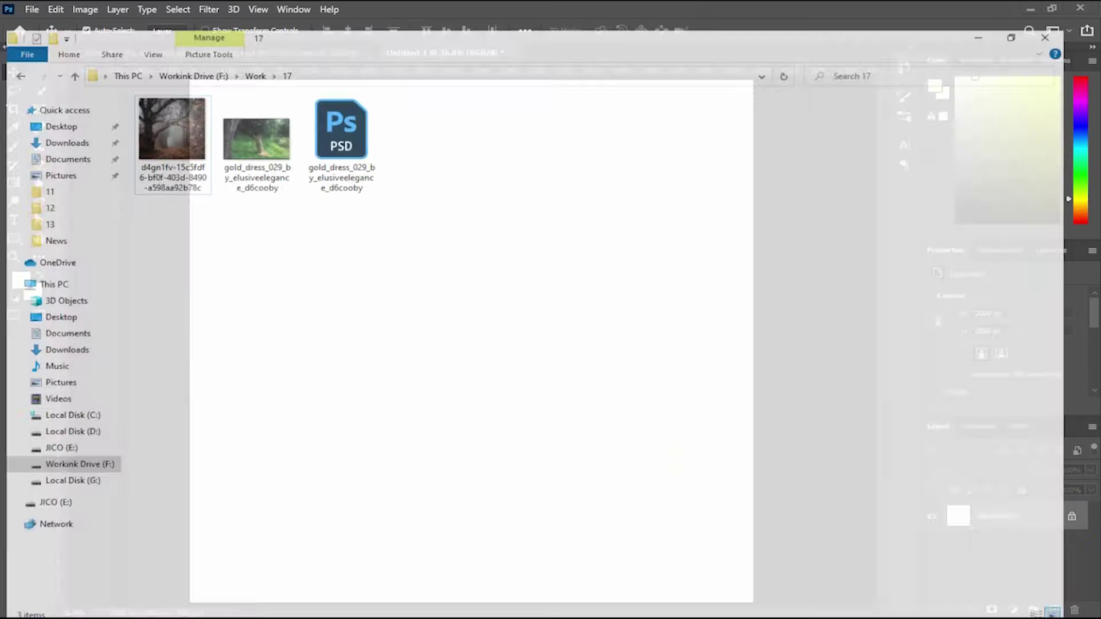
pyautogui.moveTo(150, 119)
pyautogui.mouseDown()
pyautogui.moveTo(453, 504)
pyautogui.moveTo(424, 385)
pyautogui.mouseUp()
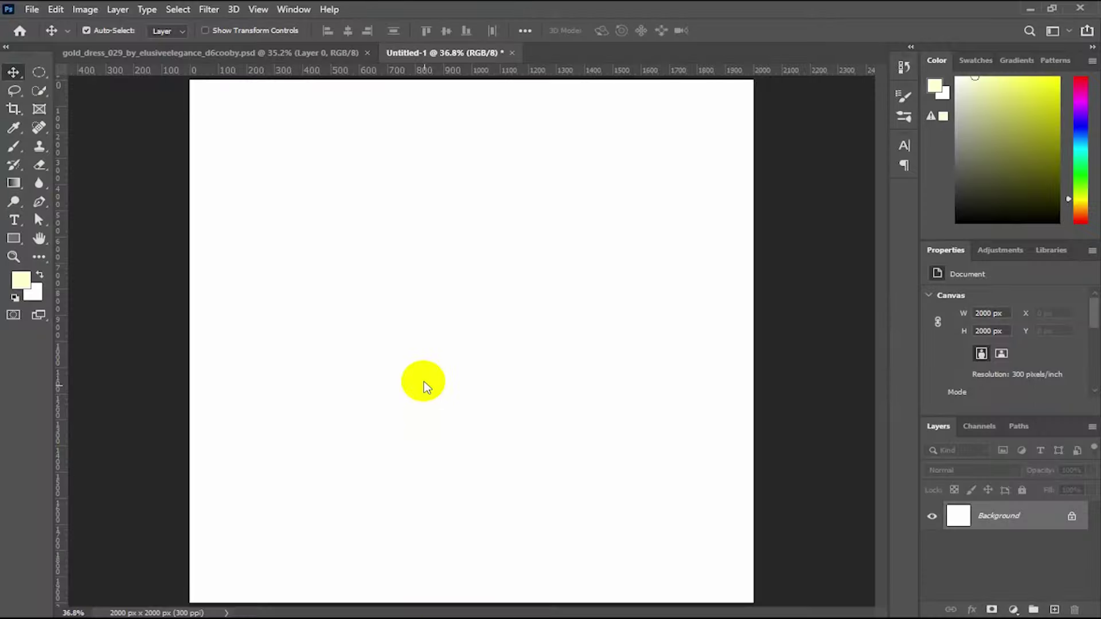
pyautogui.moveTo(423, 381); pyautogui.dragTo(429, 373)
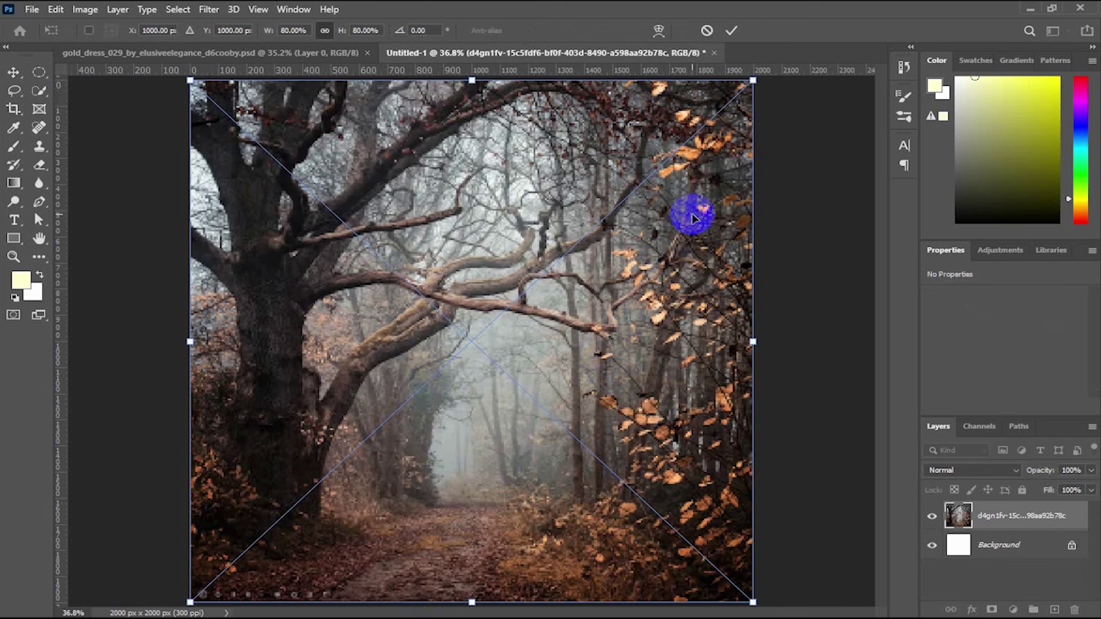
# Commit the placed forest photo and zoom out to see around the canvas.
pyautogui.click(733, 30)
pyautogui.click(14, 256)
pyautogui.press('alt')
pyautogui.moveTo(453, 282); pyautogui.dragTo(431, 283)
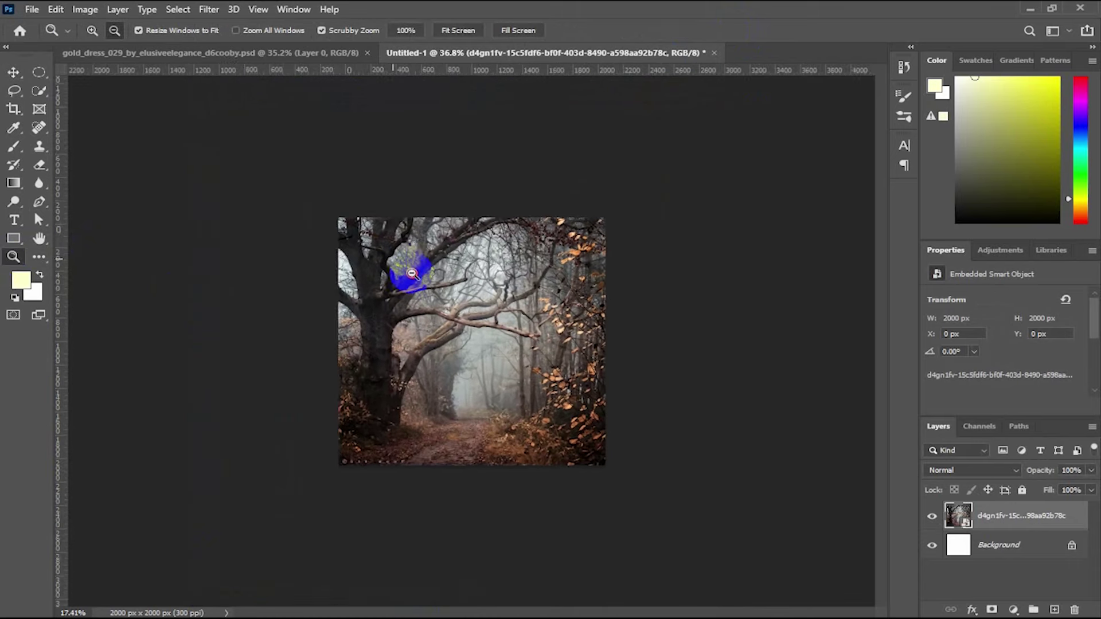
# Scale the forest layer up to about 2132 px square so it covers the canvas.
pyautogui.hotkey('ctrl', 't')
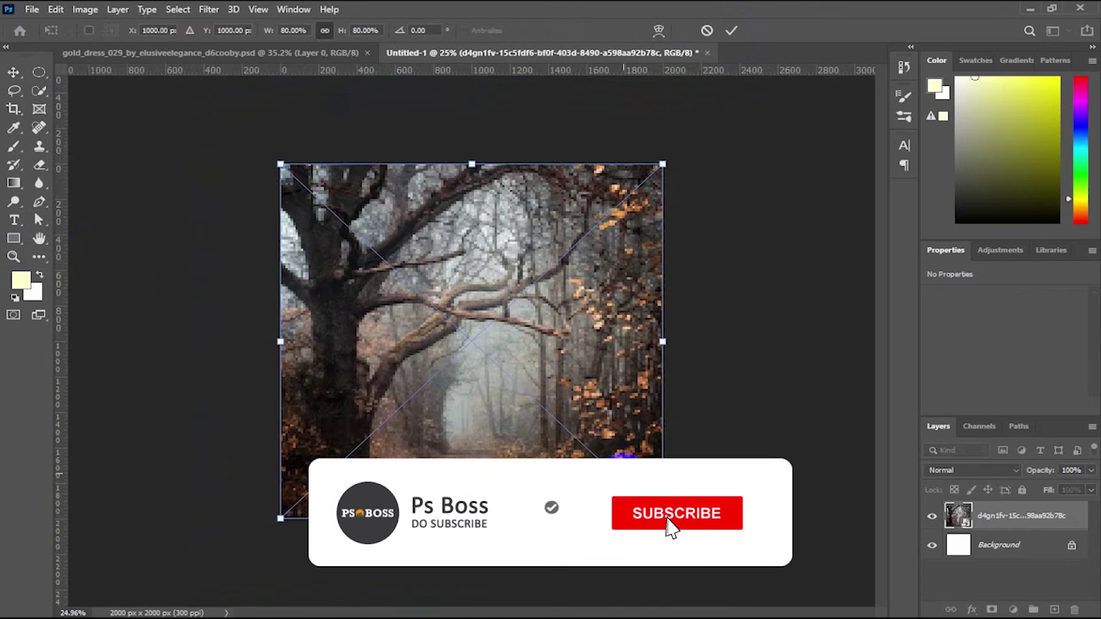
pyautogui.moveTo(666, 523); pyautogui.dragTo(675, 531)
pyautogui.moveTo(618, 439)
pyautogui.mouseDown()
pyautogui.moveTo(617, 415)
pyautogui.moveTo(615, 433)
pyautogui.mouseUp()
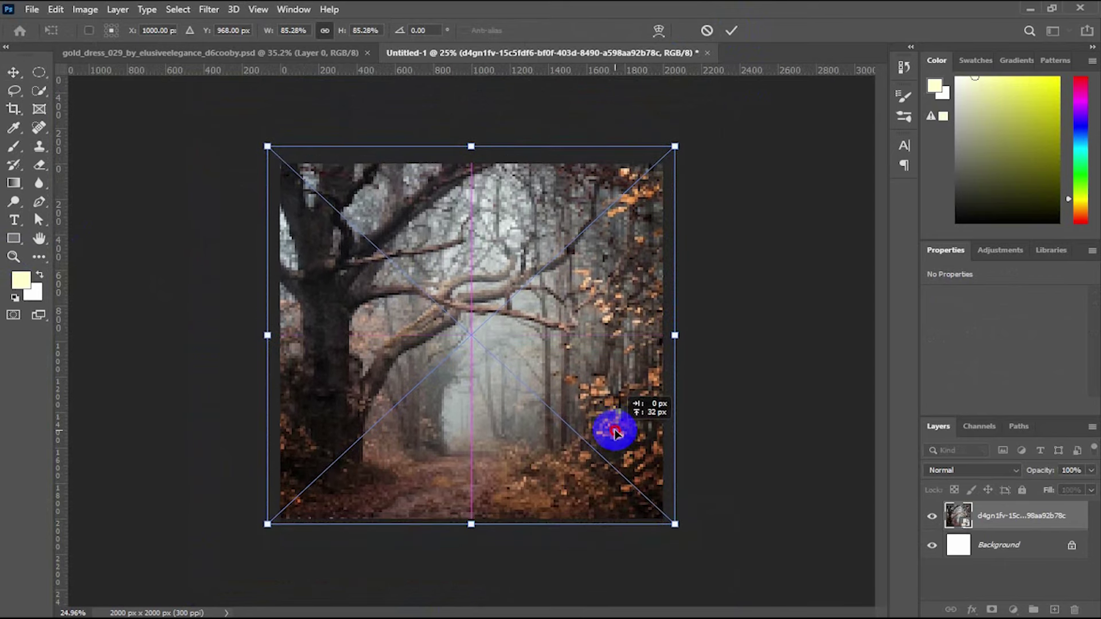
pyautogui.press('Return')
pyautogui.press('z')
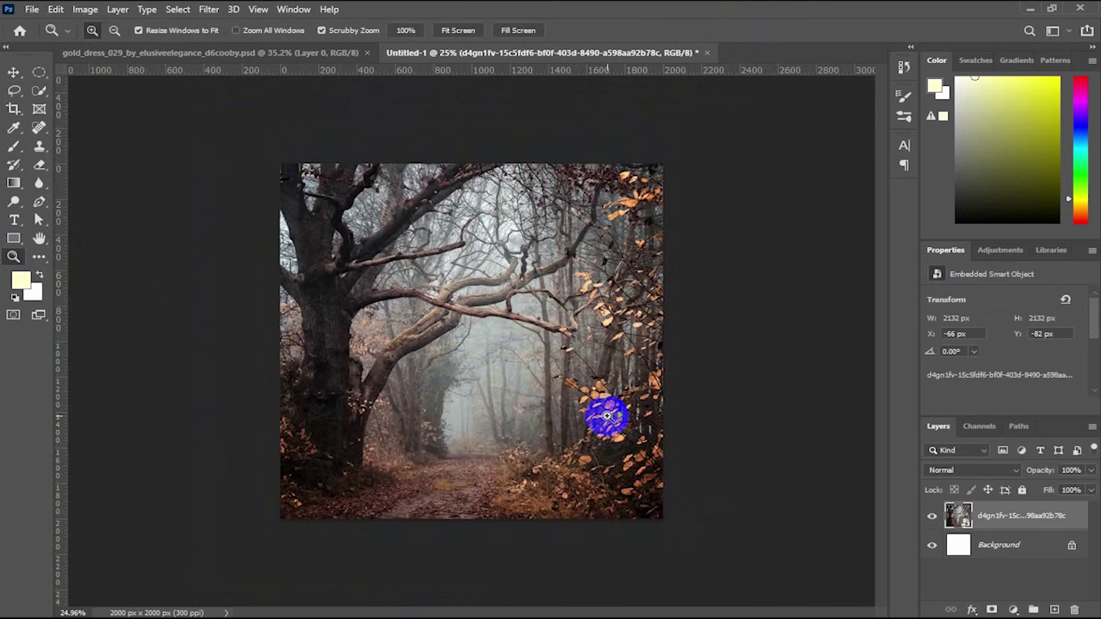
pyautogui.click(607, 414)
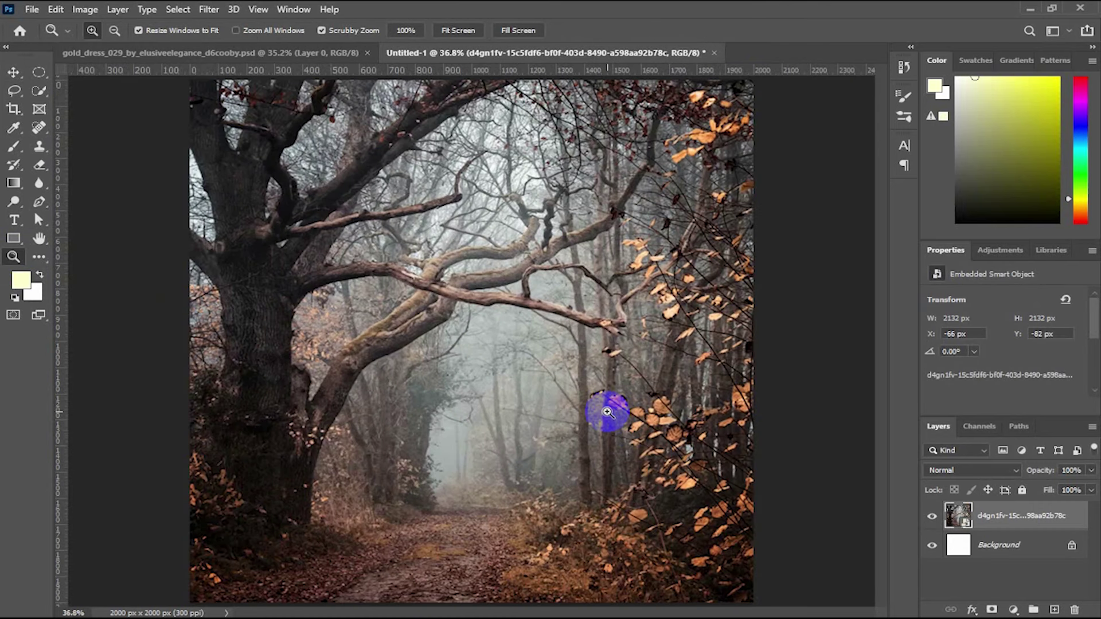
pyautogui.moveTo(530, 464); pyautogui.dragTo(517, 451)
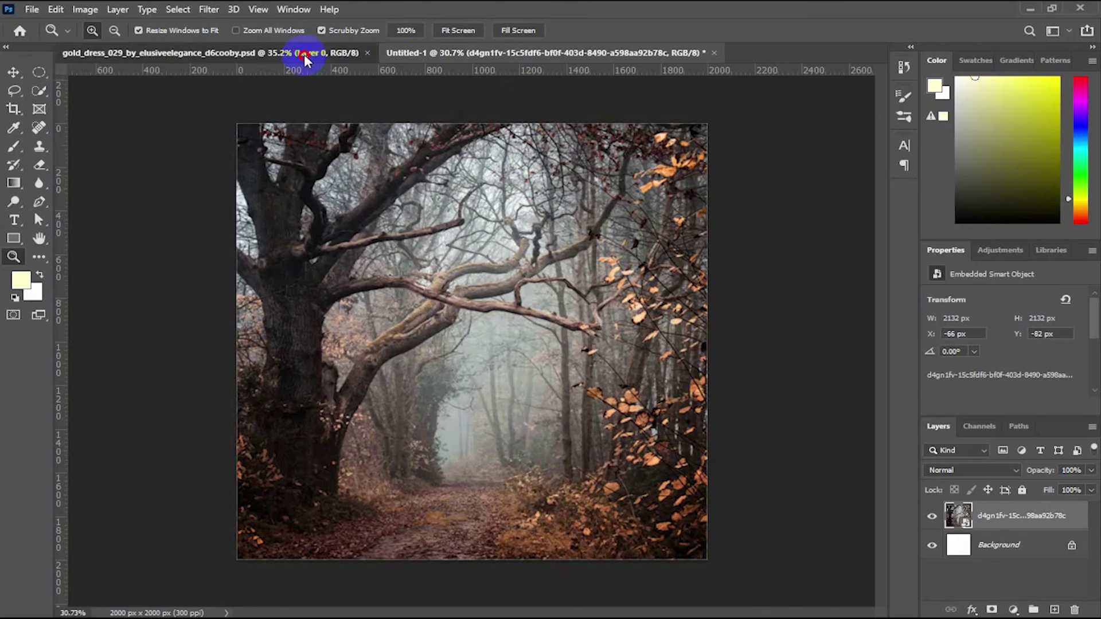
# In gold_dress, toggle the layer mask off and on, then drag the woman toward Untitled-1.
pyautogui.click(307, 53)
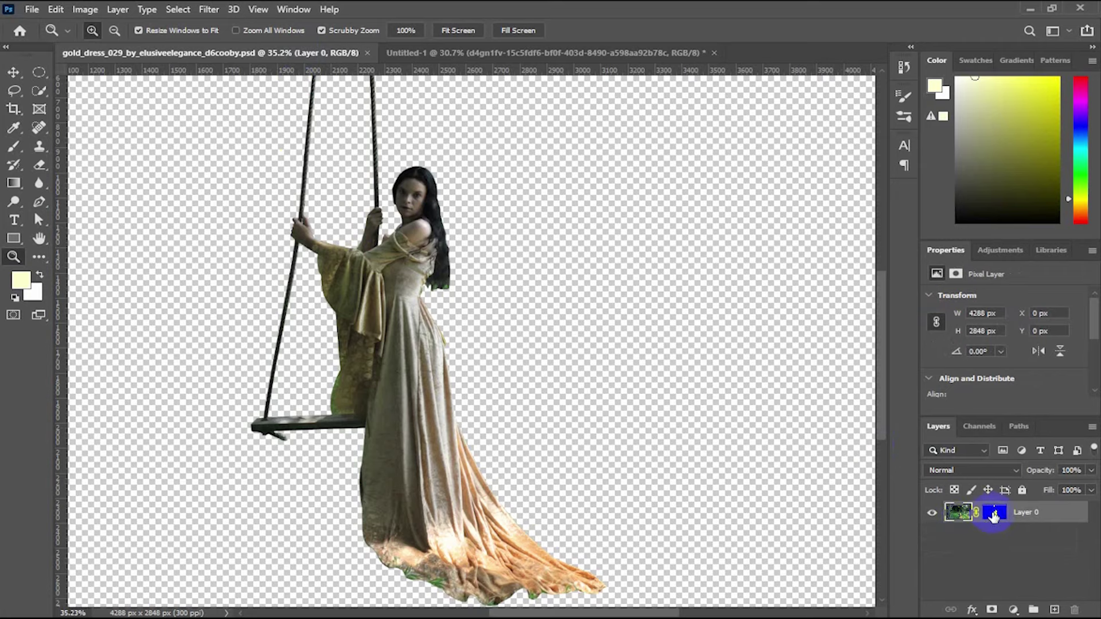
pyautogui.click(17, 71)
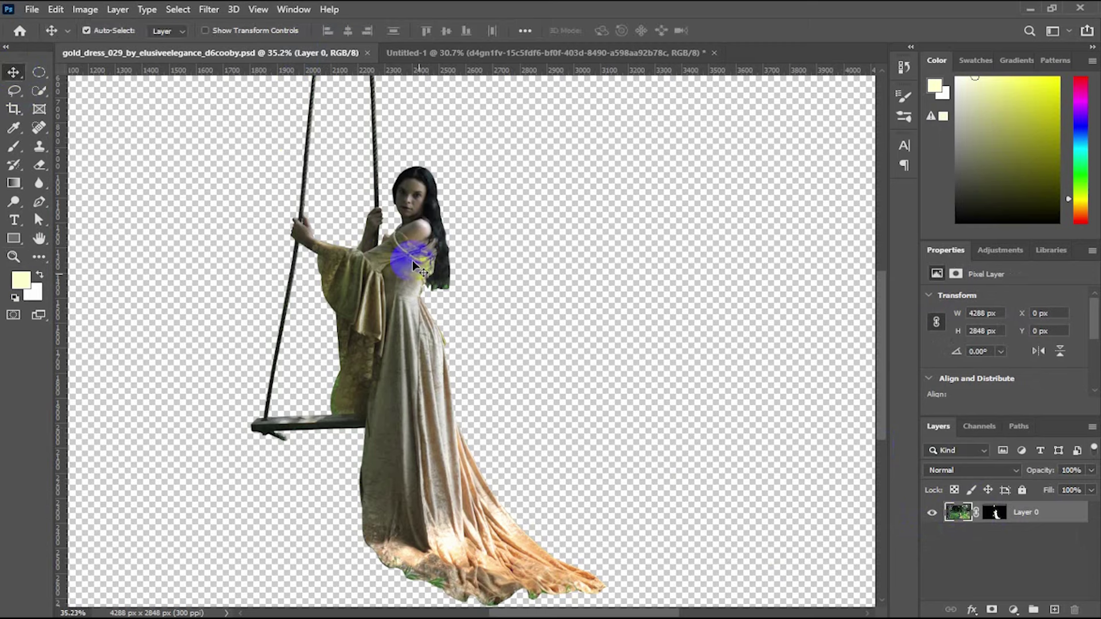
pyautogui.rightClick(997, 516)
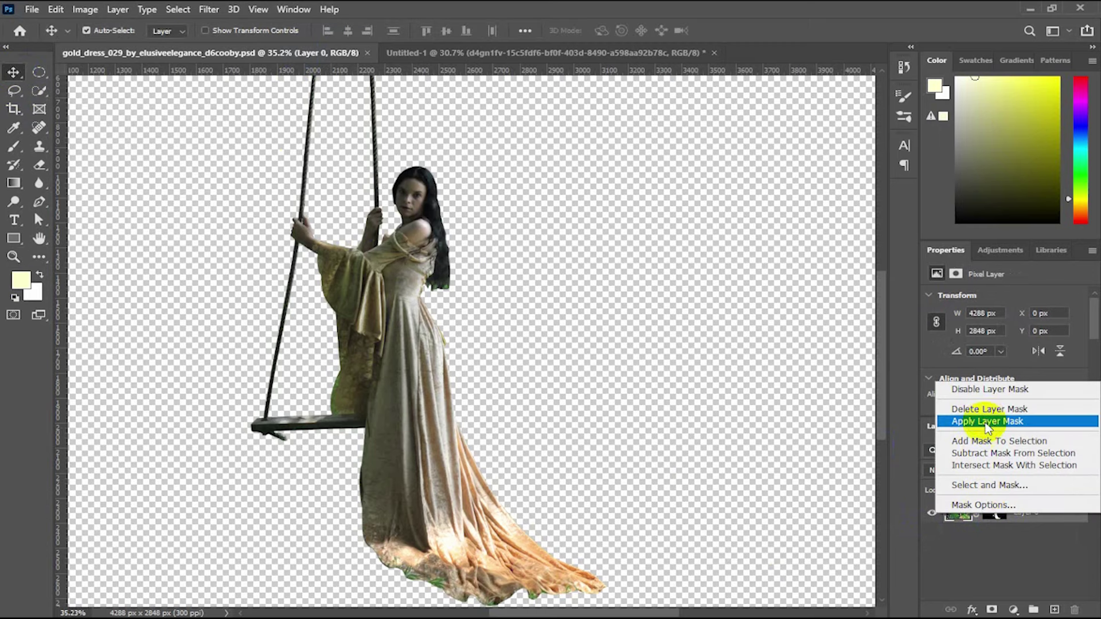
pyautogui.click(978, 390)
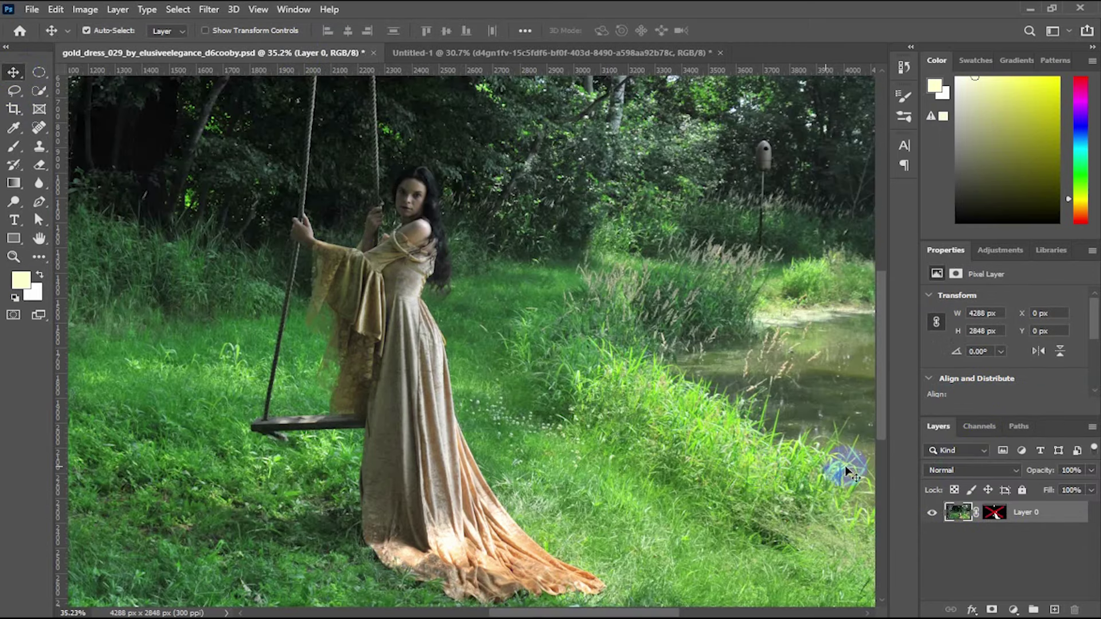
pyautogui.rightClick(1000, 516)
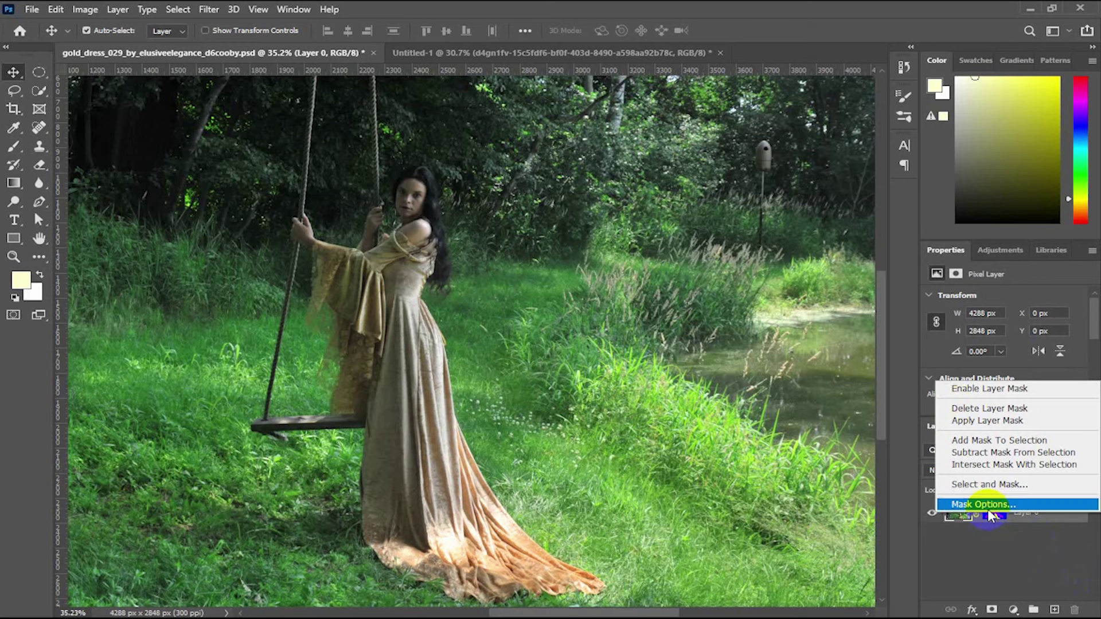
pyautogui.click(963, 387)
pyautogui.moveTo(423, 303); pyautogui.dragTo(459, 56)
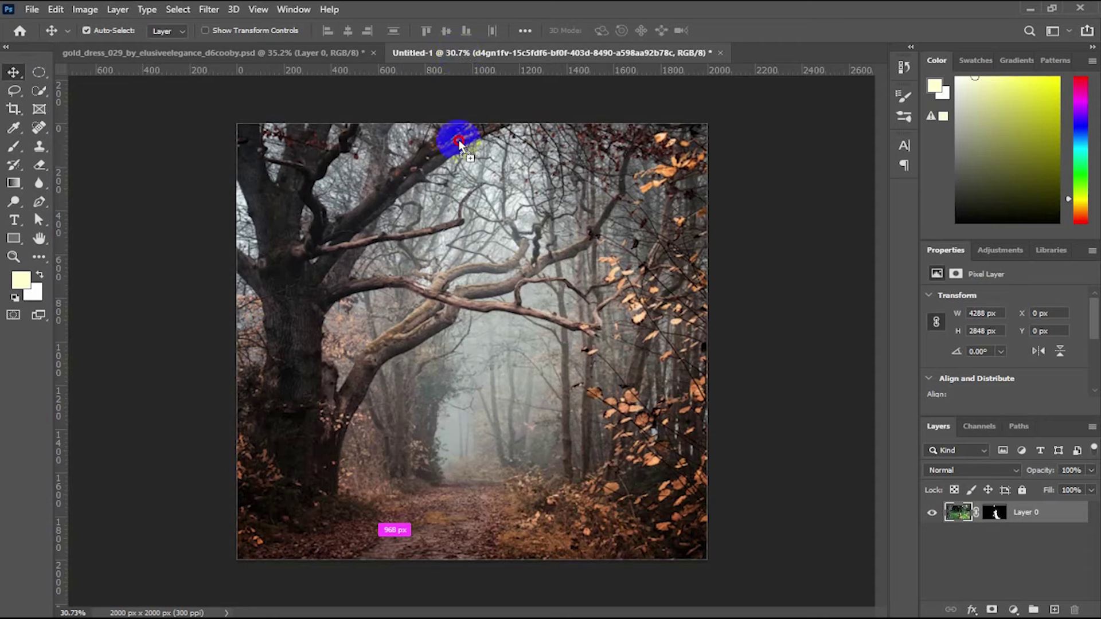
# Drop the woman into the forest, scale her to about half size under the branch.
pyautogui.moveTo(458, 55); pyautogui.dragTo(458, 349)
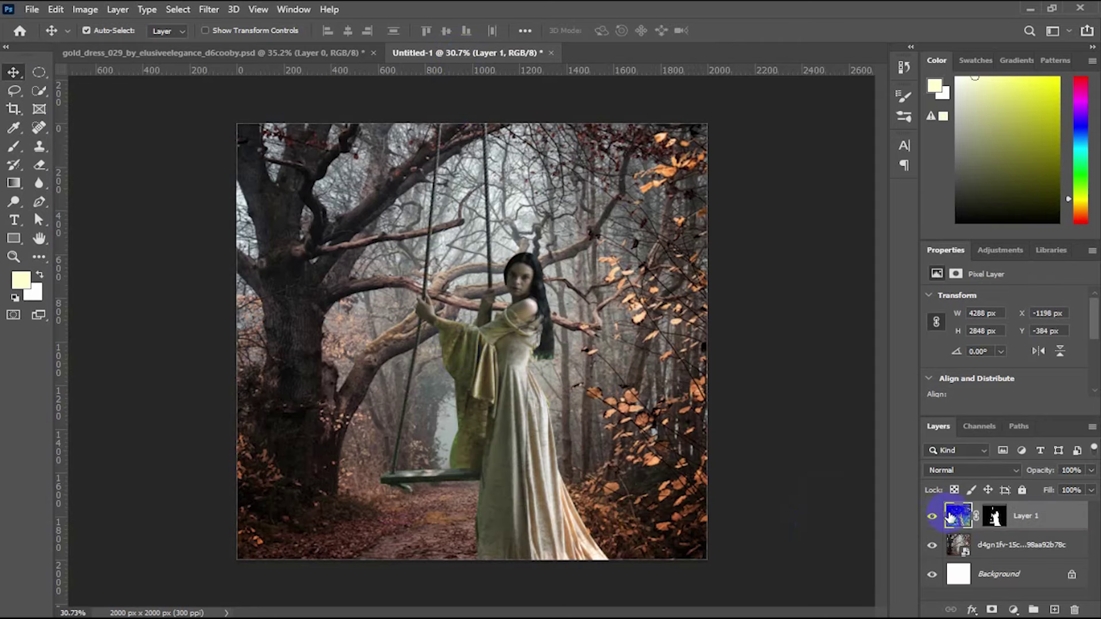
pyautogui.press('ctrl')
pyautogui.hotkey('ctrl', 't')
pyautogui.moveTo(517, 247); pyautogui.dragTo(414, 350)
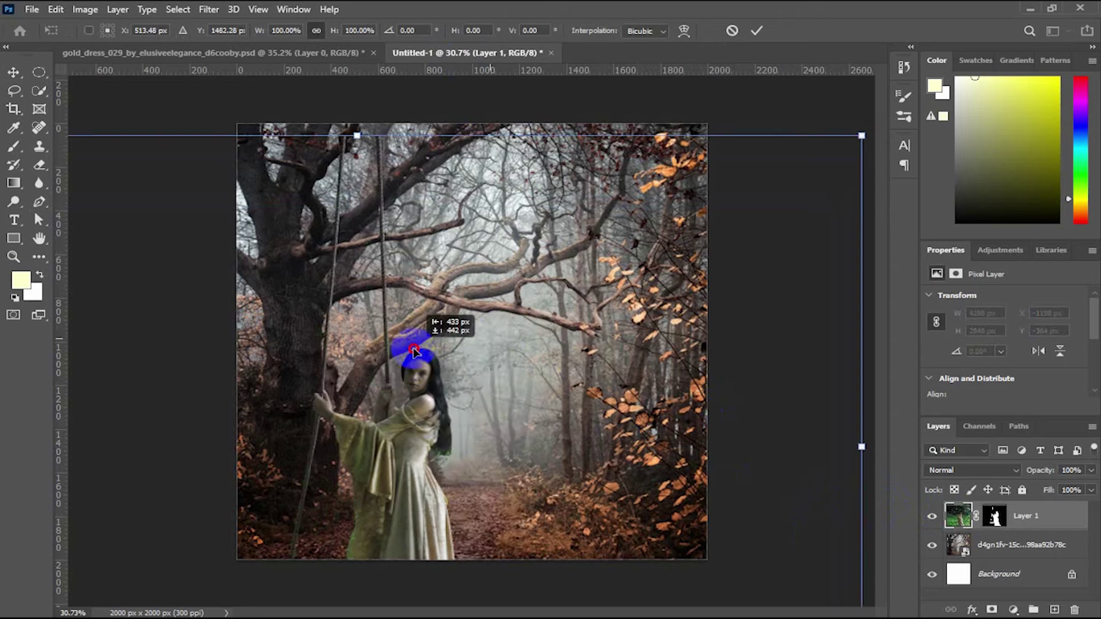
pyautogui.moveTo(861, 135); pyautogui.dragTo(634, 331)
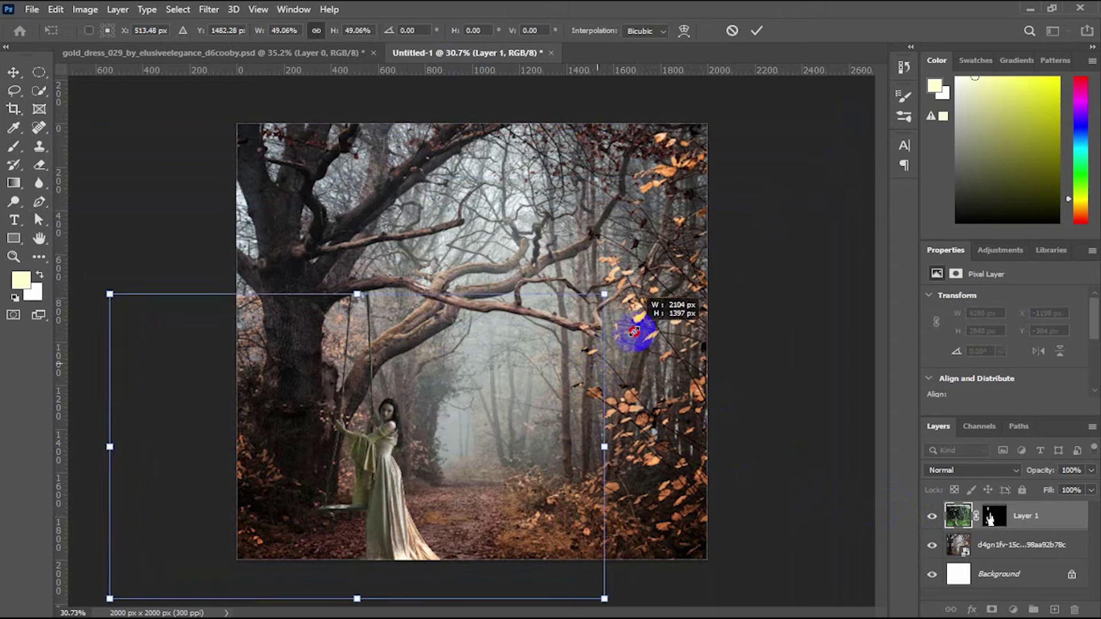
pyautogui.moveTo(459, 405); pyautogui.dragTo(583, 401)
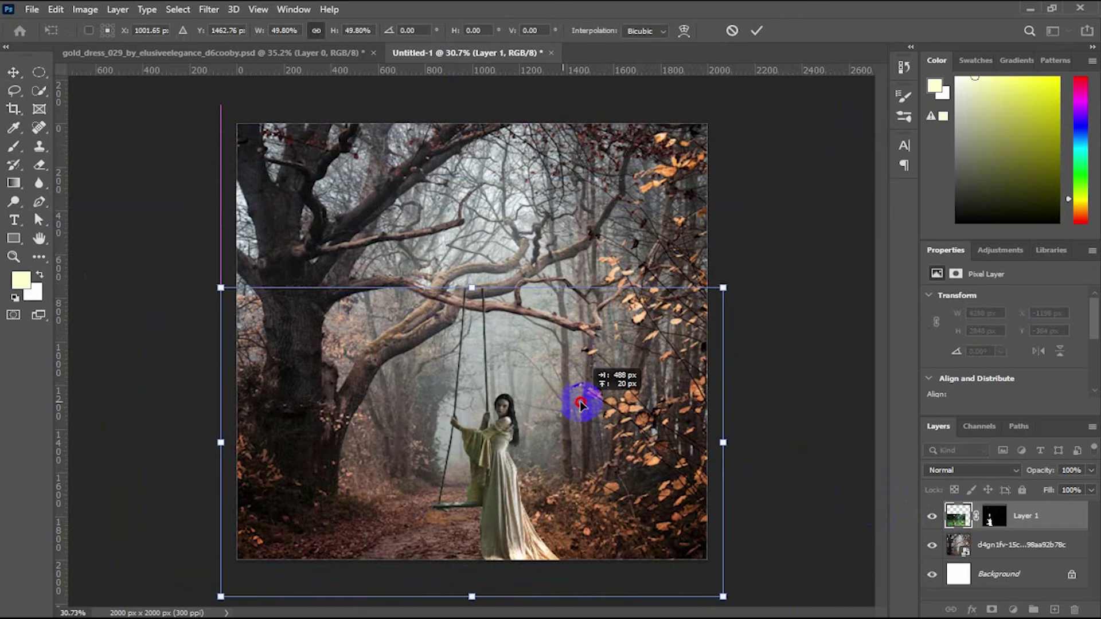
pyautogui.click(757, 31)
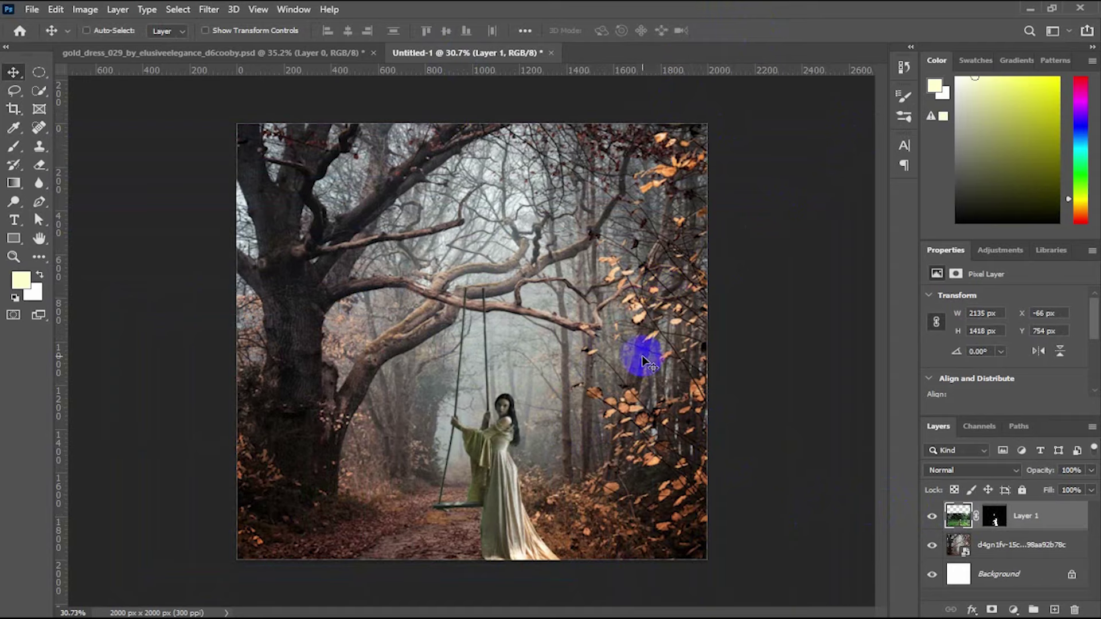
# Convert the woman's layer to a smart object.
pyautogui.press('ctrl')
pyautogui.rightClick(1069, 516)
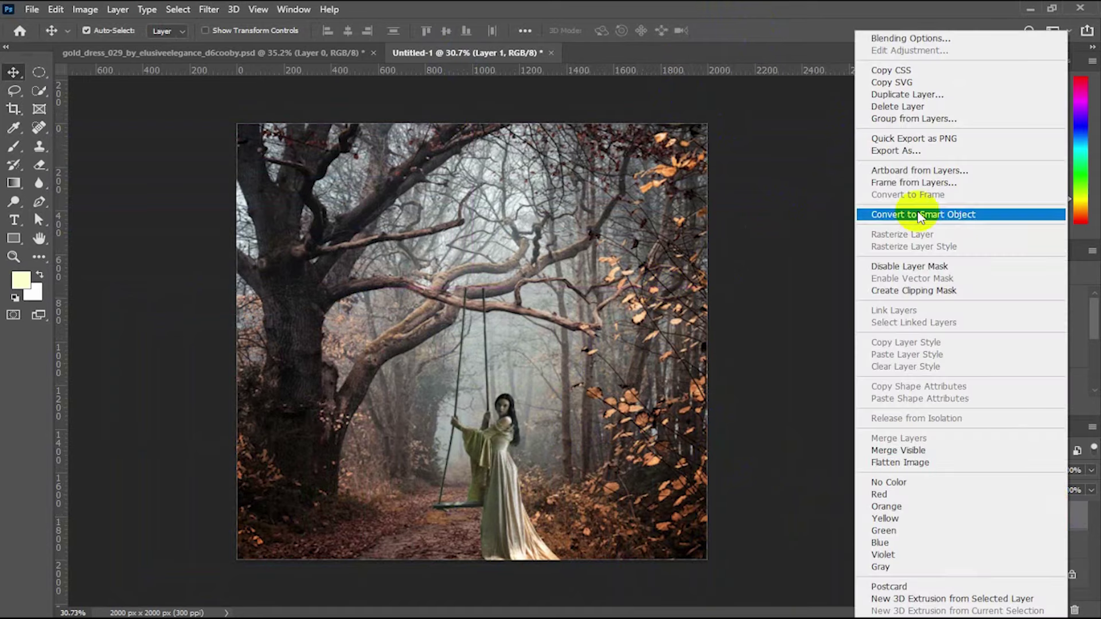
pyautogui.click(929, 216)
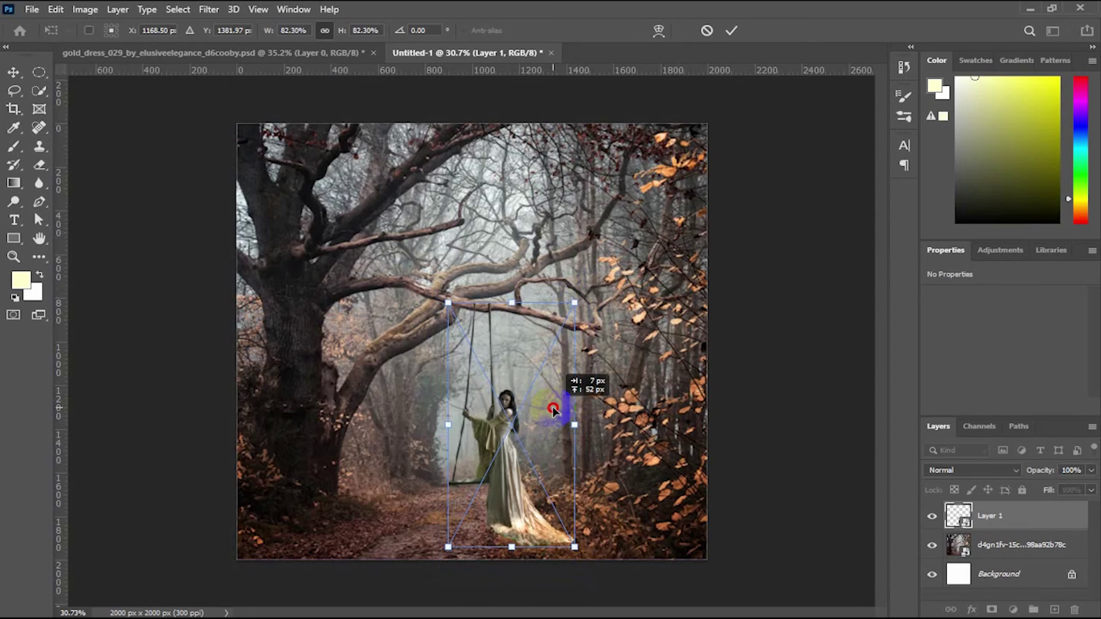
# Shrink the woman to about 535 px wide and nudge her so the ropes meet the branch.
pyautogui.moveTo(575, 300); pyautogui.dragTo(575, 302)
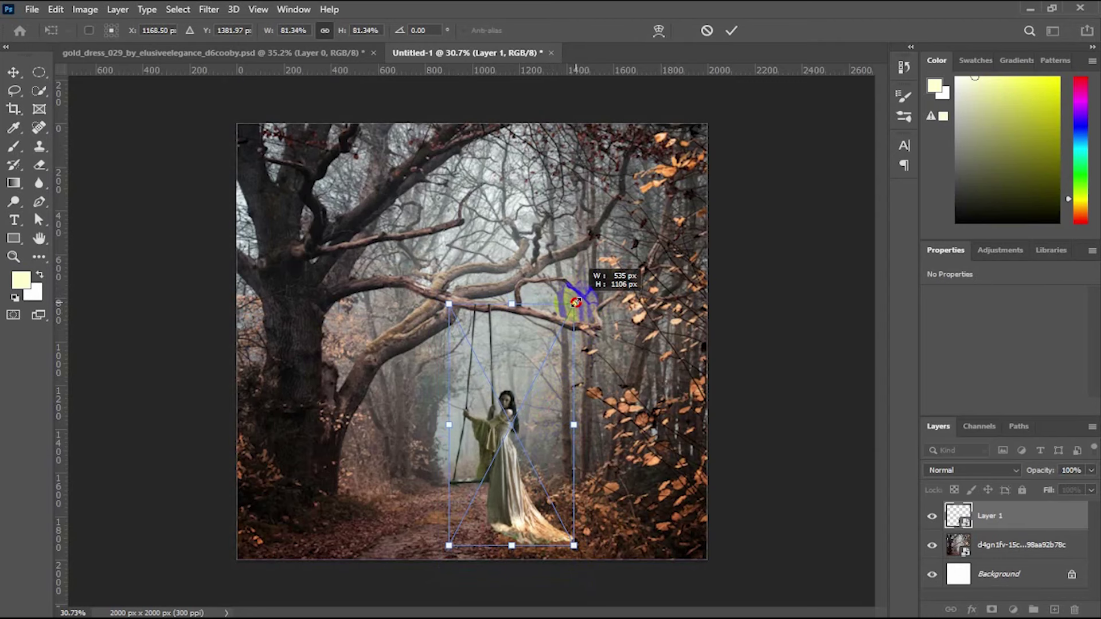
pyautogui.press('Up')
pyautogui.press('Up')
pyautogui.press('Up')
pyautogui.press('Up')
pyautogui.press('Up')
pyautogui.press('Up')
pyautogui.press('Down')
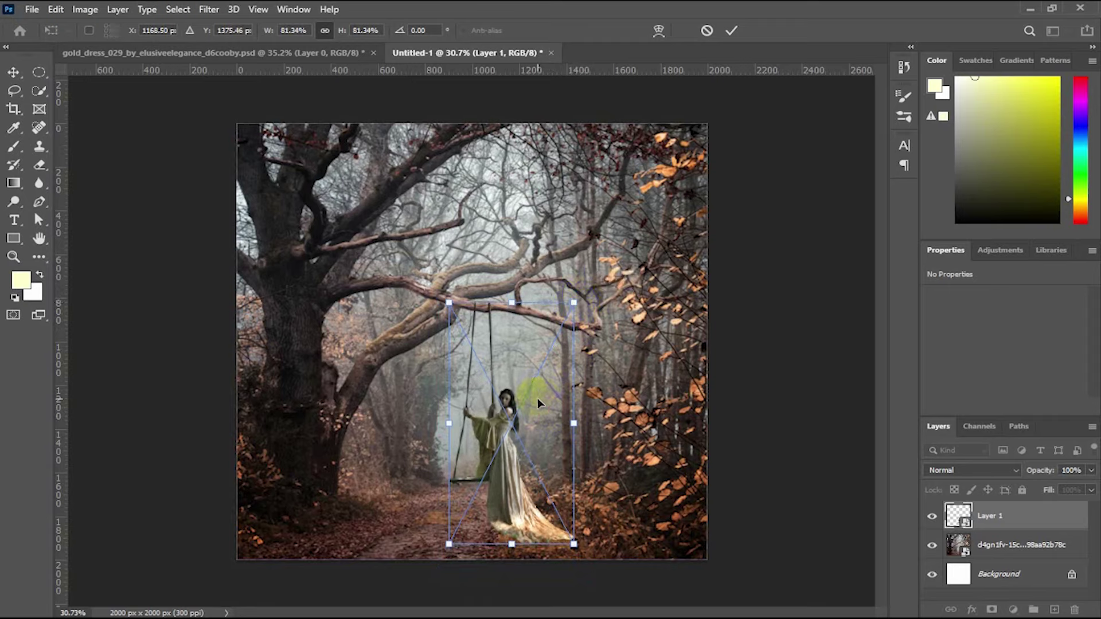
pyautogui.press('Left')
pyautogui.press('Return')
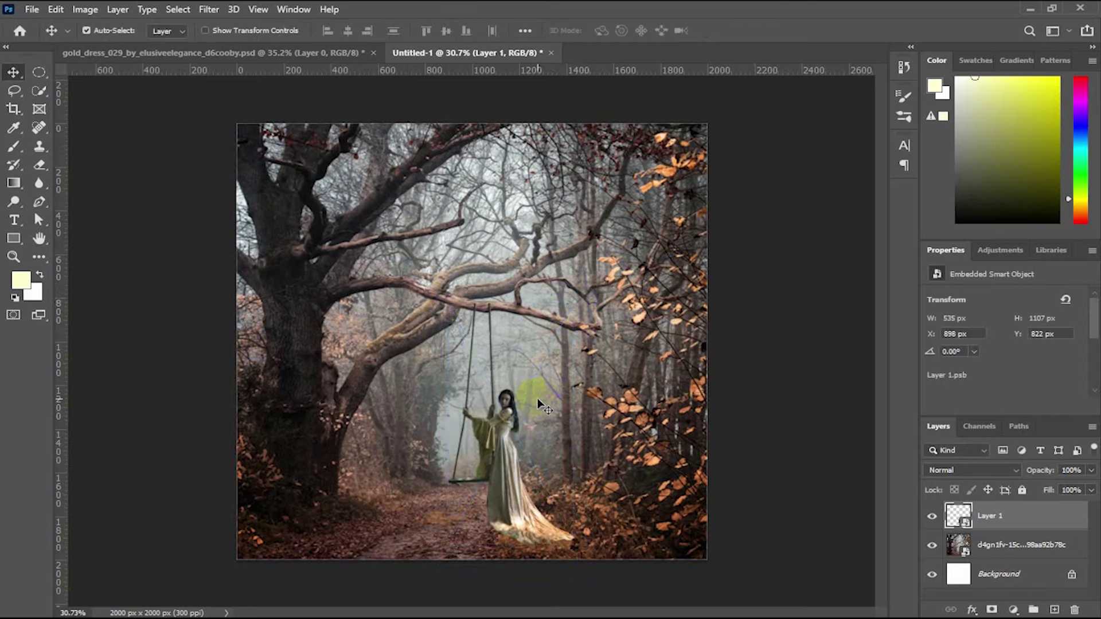
pyautogui.click(9, 262)
# Zoom in around the woman and add a new empty layer above the forest layer.
pyautogui.moveTo(567, 577); pyautogui.dragTo(598, 577)
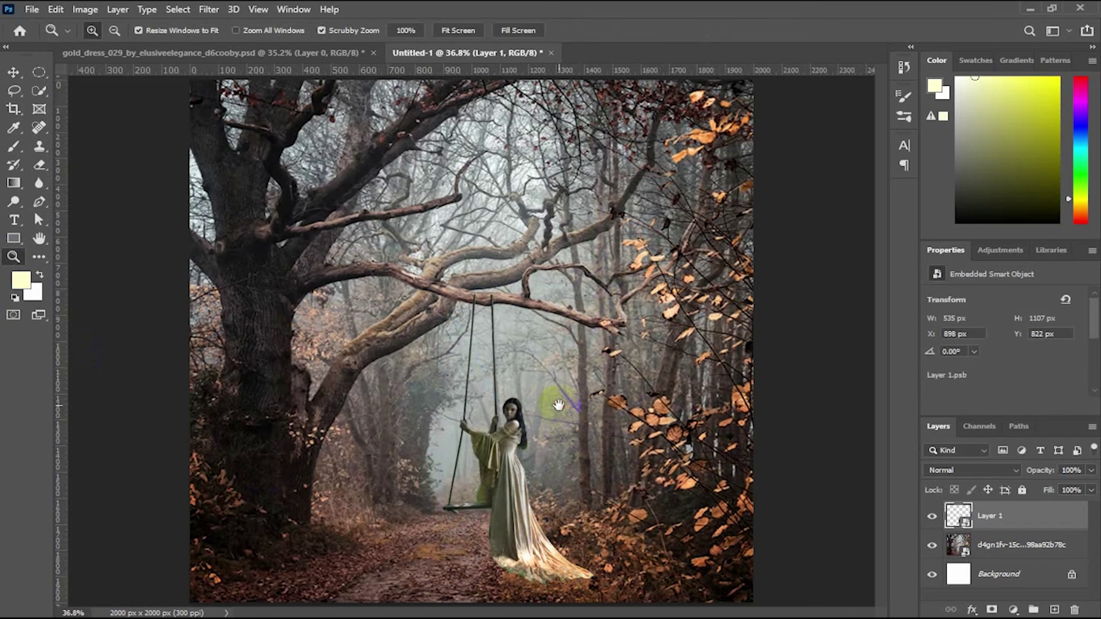
pyautogui.scroll(2, 531, 494)
pyautogui.scroll(2, 590, 527)
pyautogui.scroll(2, 503, 527)
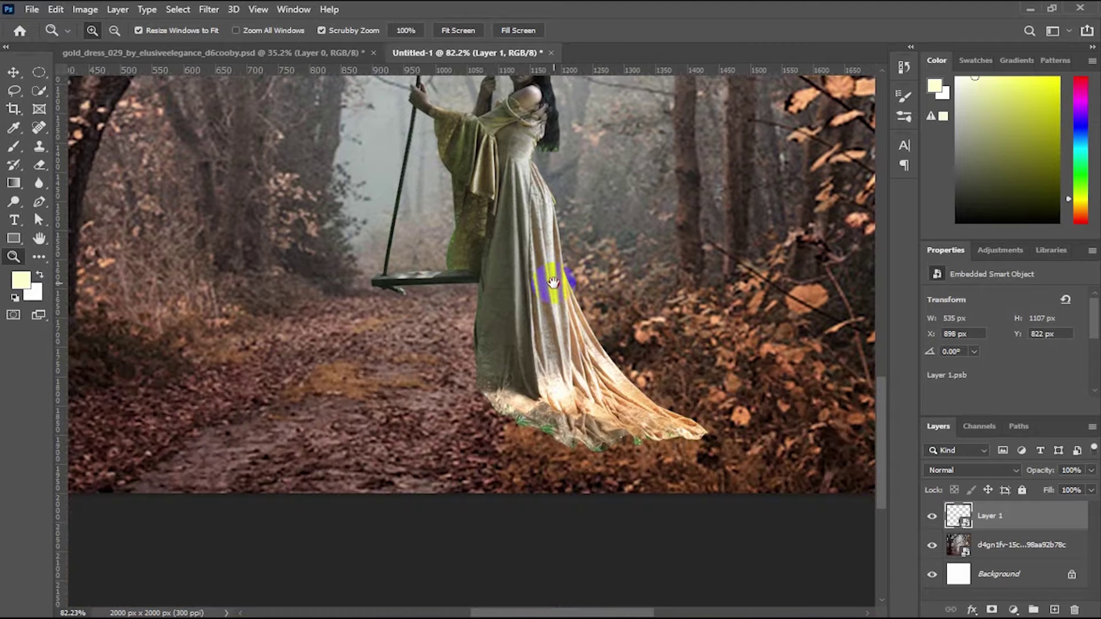
pyautogui.scroll(1, 582, 469)
pyautogui.scroll(-2, 629, 485)
pyautogui.scroll(-3, 598, 465)
pyautogui.scroll(1, 543, 506)
pyautogui.scroll(3, 542, 506)
pyautogui.scroll(2, 594, 524)
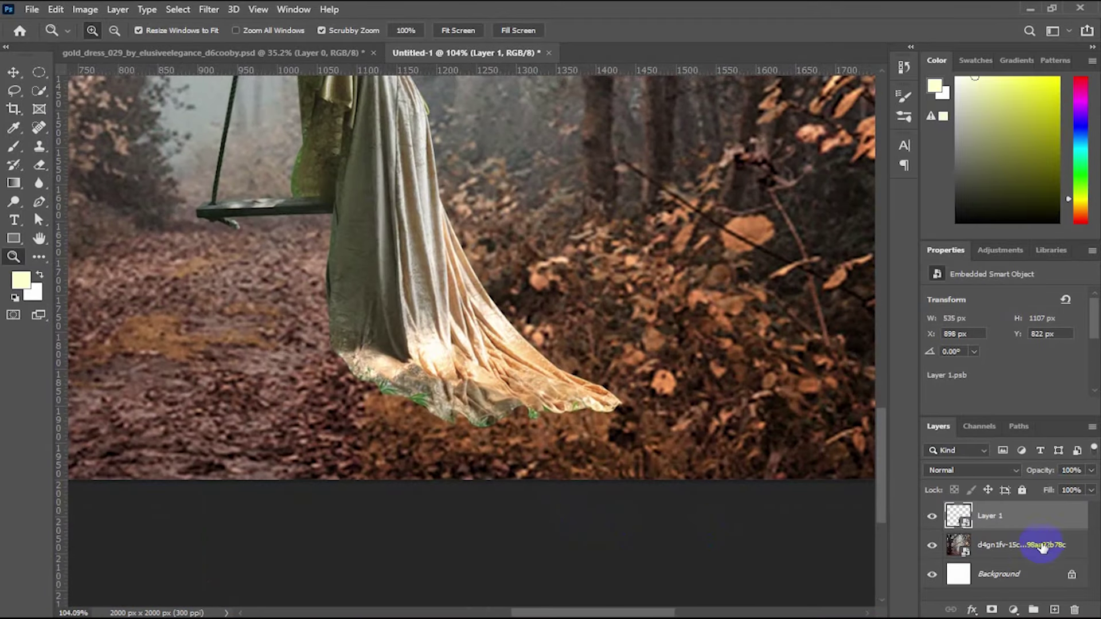
pyautogui.click(1028, 545)
pyautogui.click(1008, 514)
pyautogui.click(1023, 542)
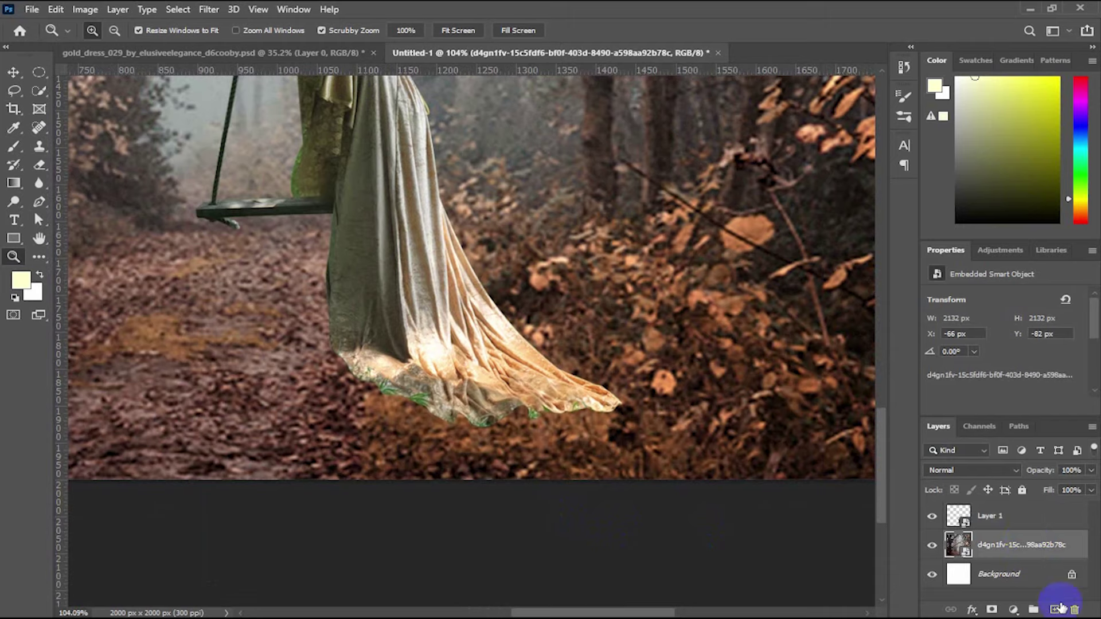
# Paint a soft dark shadow under the dress hem using a brush colour sampled from the ground.
pyautogui.click(1055, 610)
pyautogui.click(14, 148)
pyautogui.click(12, 299)
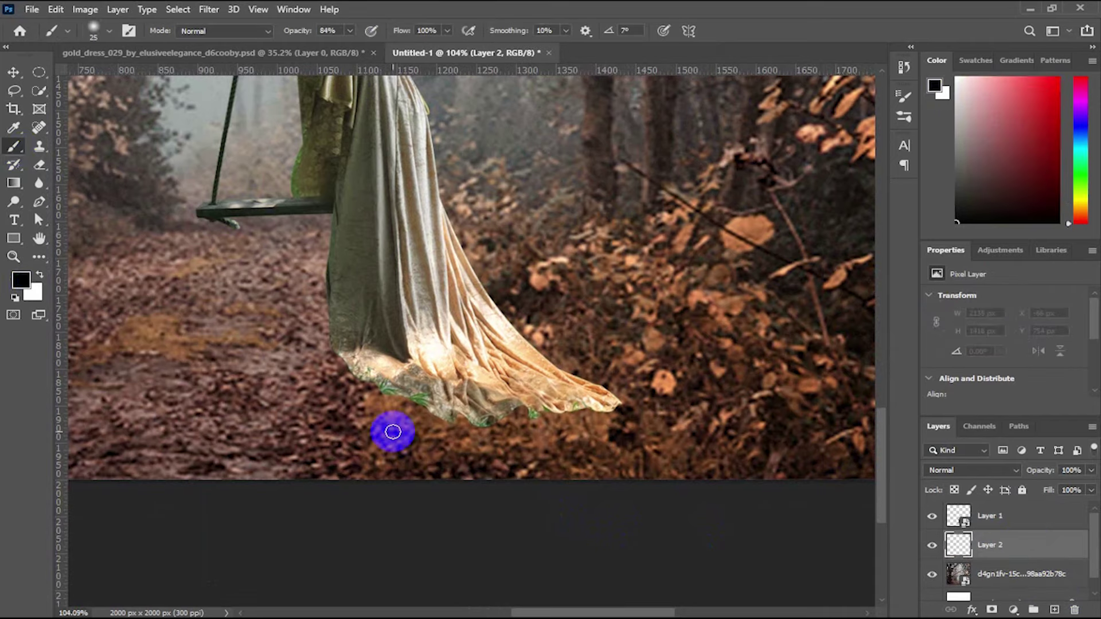
pyautogui.keyDown('alt'); pyautogui.click(614, 435); pyautogui.keyUp('alt')
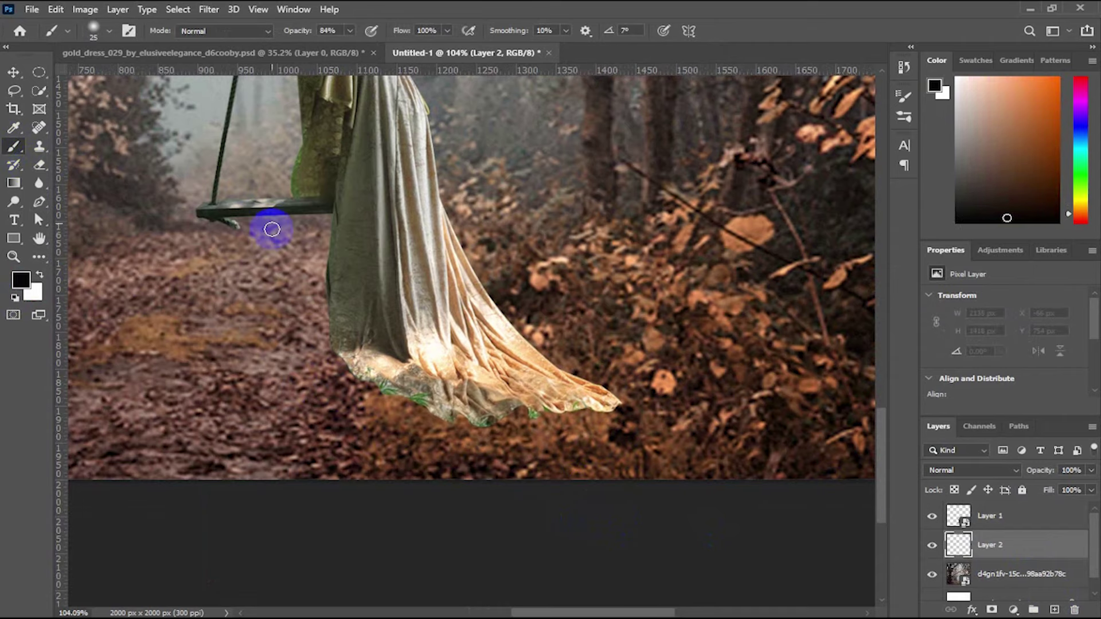
pyautogui.press(']')
pyautogui.press(']')
pyautogui.moveTo(356, 361)
pyautogui.mouseDown()
pyautogui.moveTo(436, 407)
pyautogui.moveTo(606, 403)
pyautogui.mouseUp()
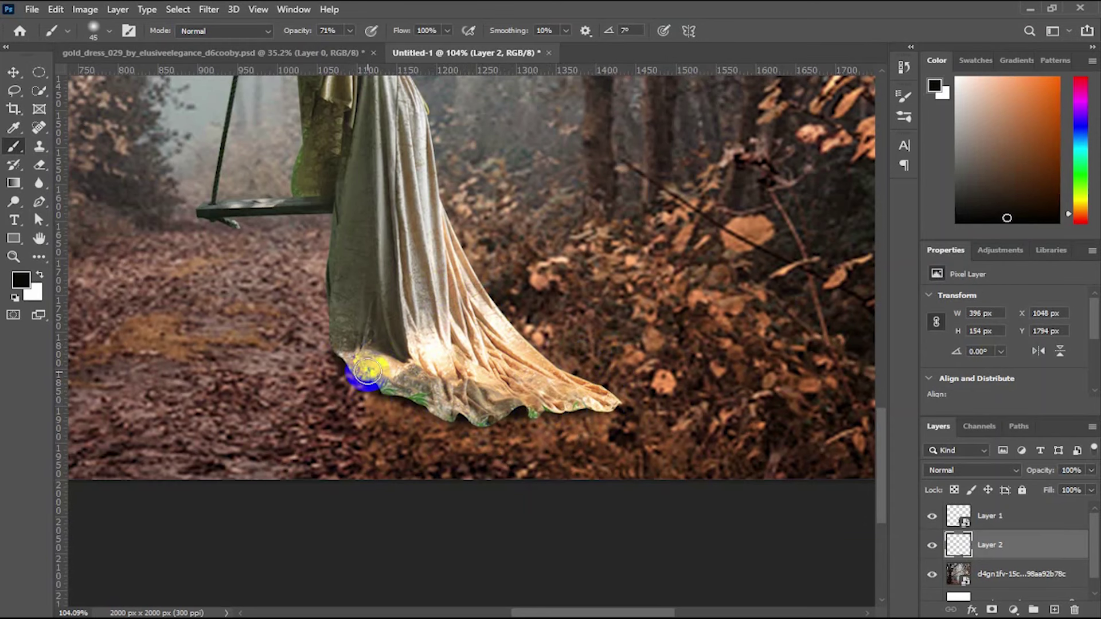
pyautogui.click(15, 258)
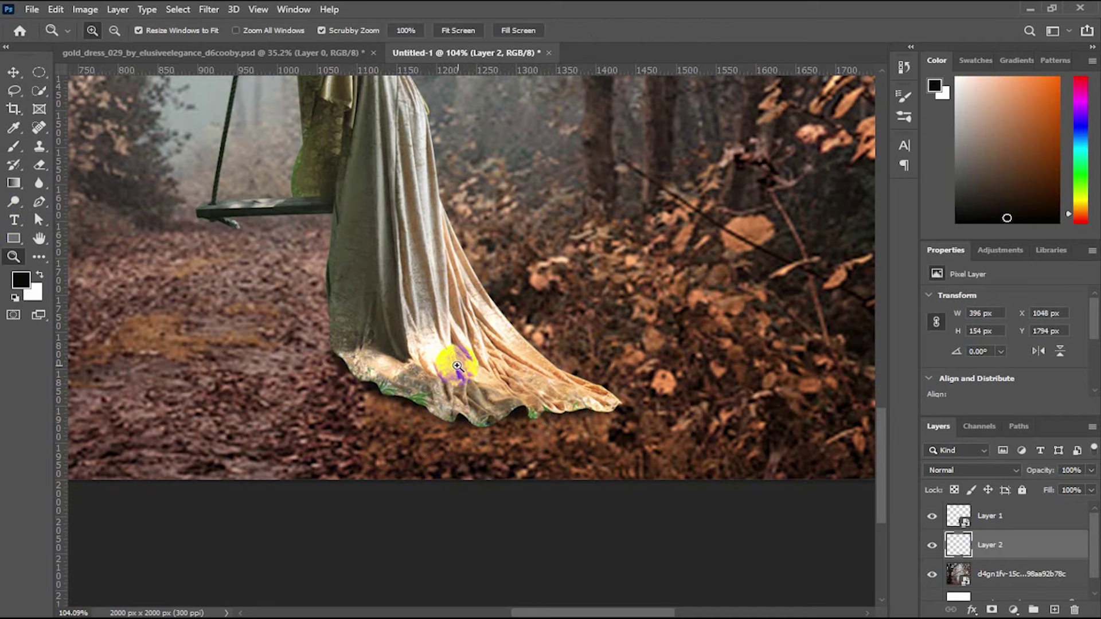
# Zoom in on the dress hem and load the dress outline as a selection.
pyautogui.moveTo(447, 363); pyautogui.dragTo(373, 312)
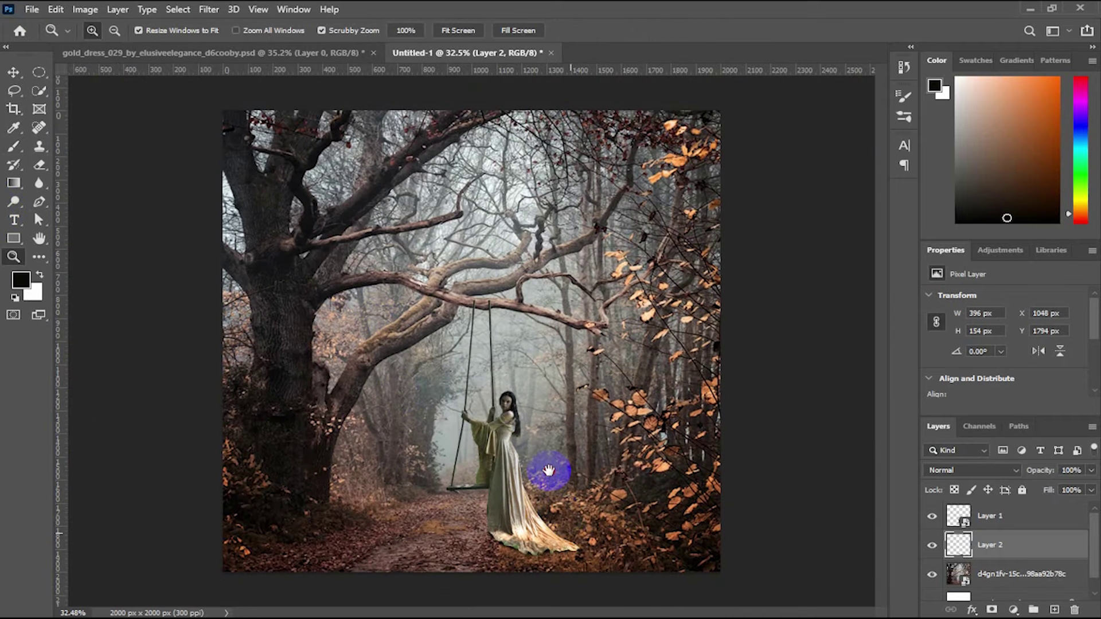
pyautogui.moveTo(550, 568); pyautogui.dragTo(624, 583)
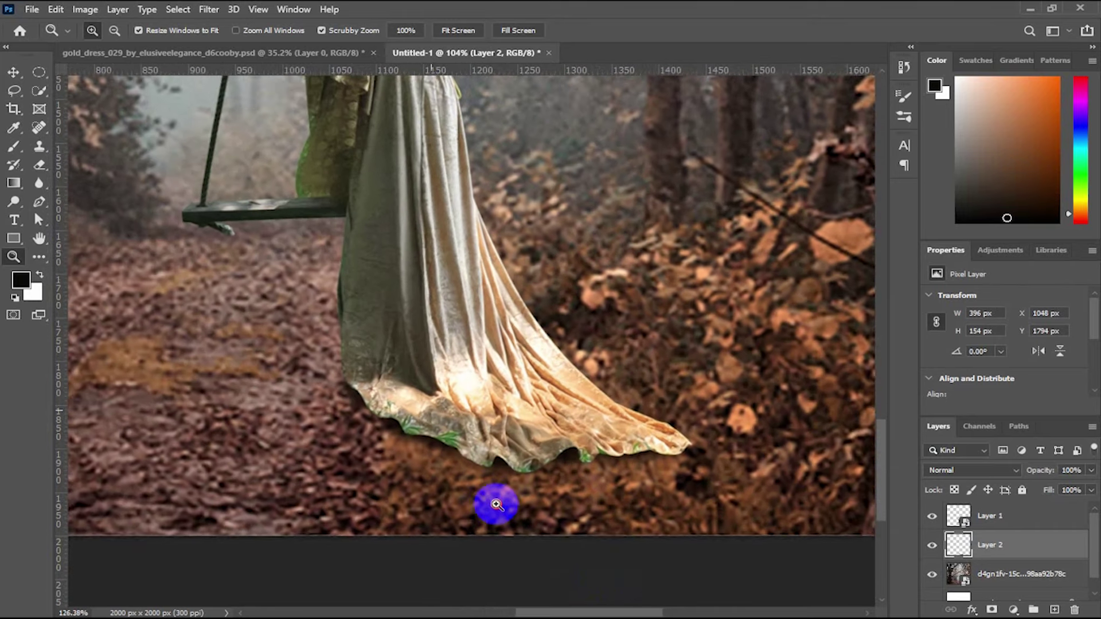
pyautogui.moveTo(575, 522); pyautogui.dragTo(545, 514)
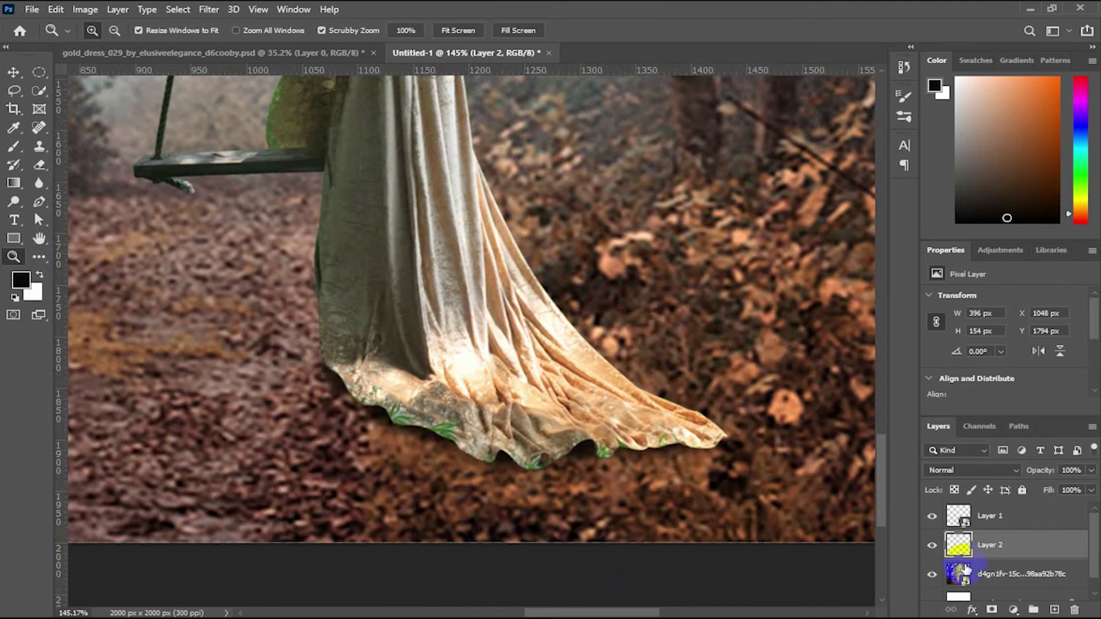
pyautogui.click(931, 546)
pyautogui.click(931, 546)
pyautogui.keyDown('ctrl'); pyautogui.click(959, 516); pyautogui.keyUp('ctrl')
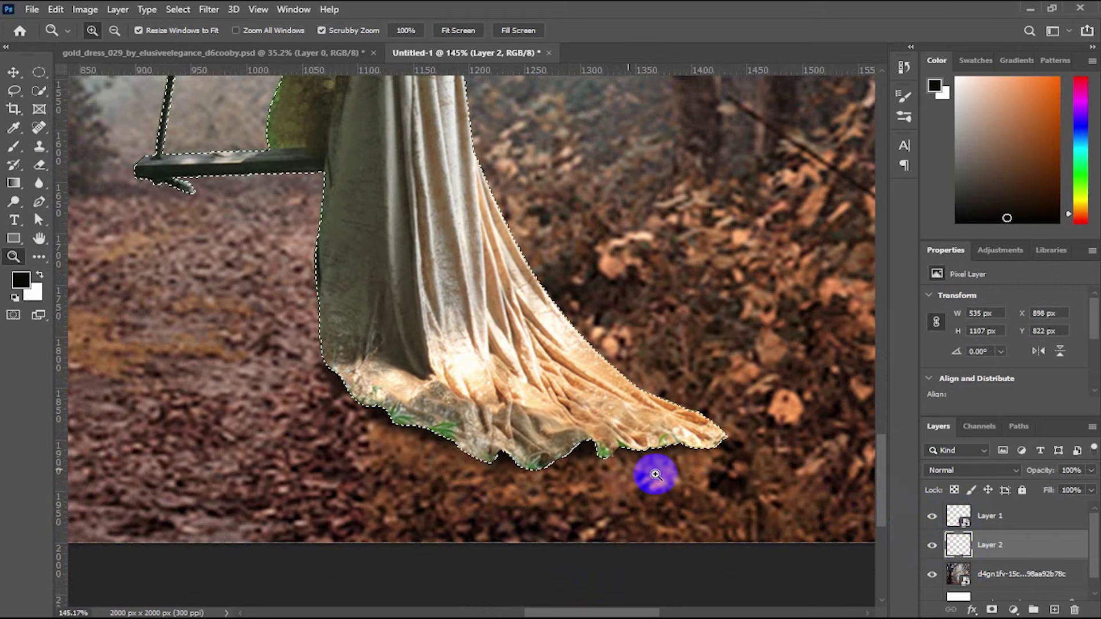
pyautogui.click(516, 469)
pyautogui.click(956, 516)
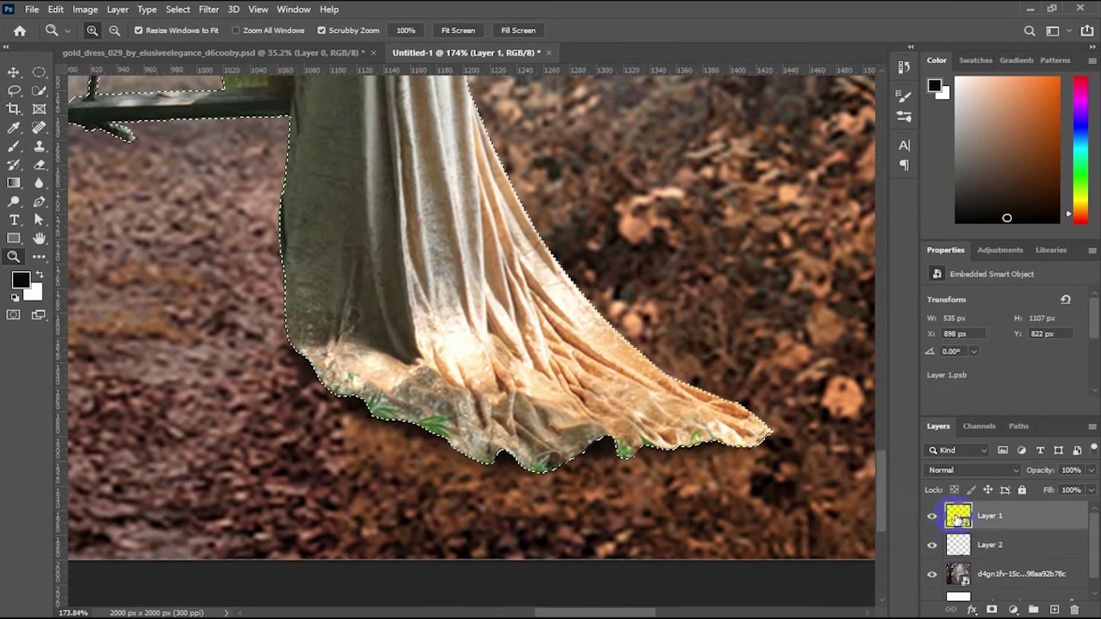
pyautogui.click(930, 519)
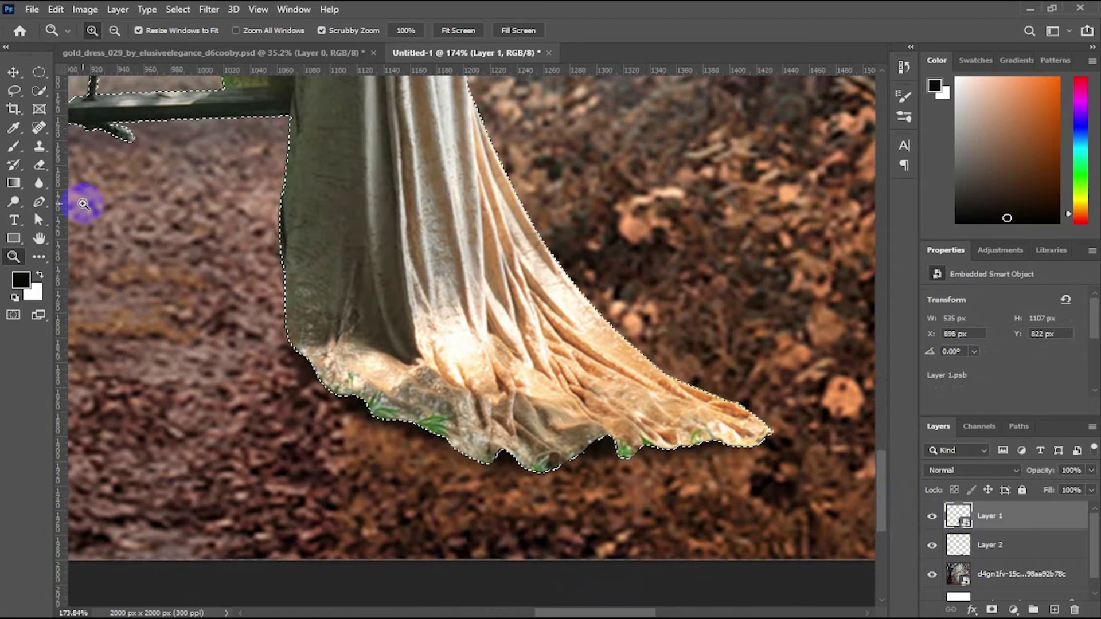
# Pick the Clone Stamp and rasterize the woman's smart object layer after clone-source errors.
pyautogui.click(36, 150)
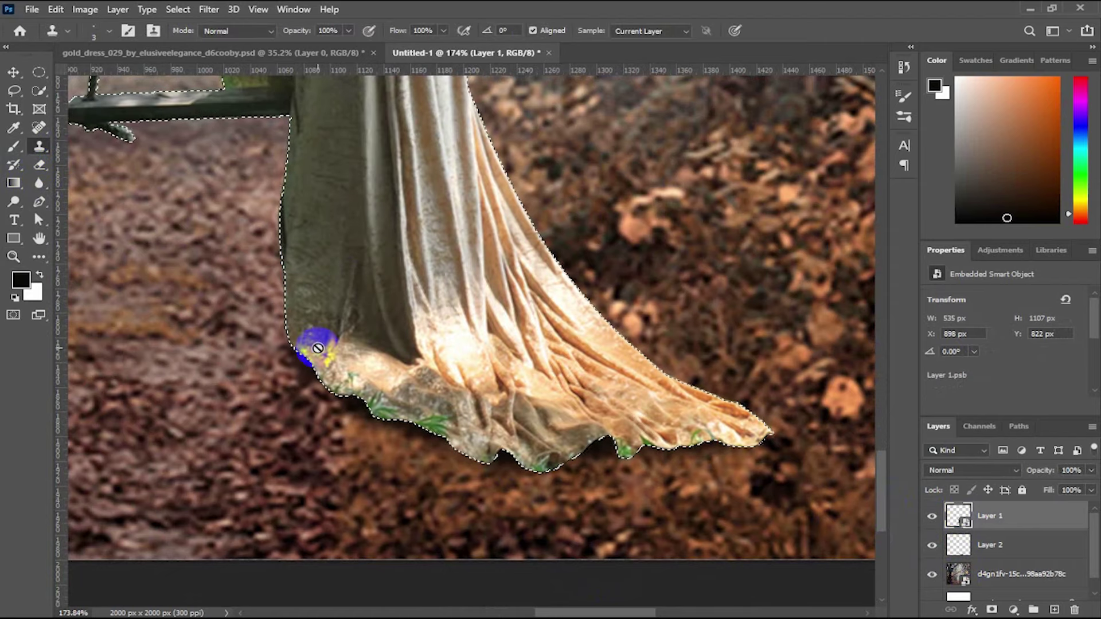
pyautogui.click(356, 347)
pyautogui.click(528, 250)
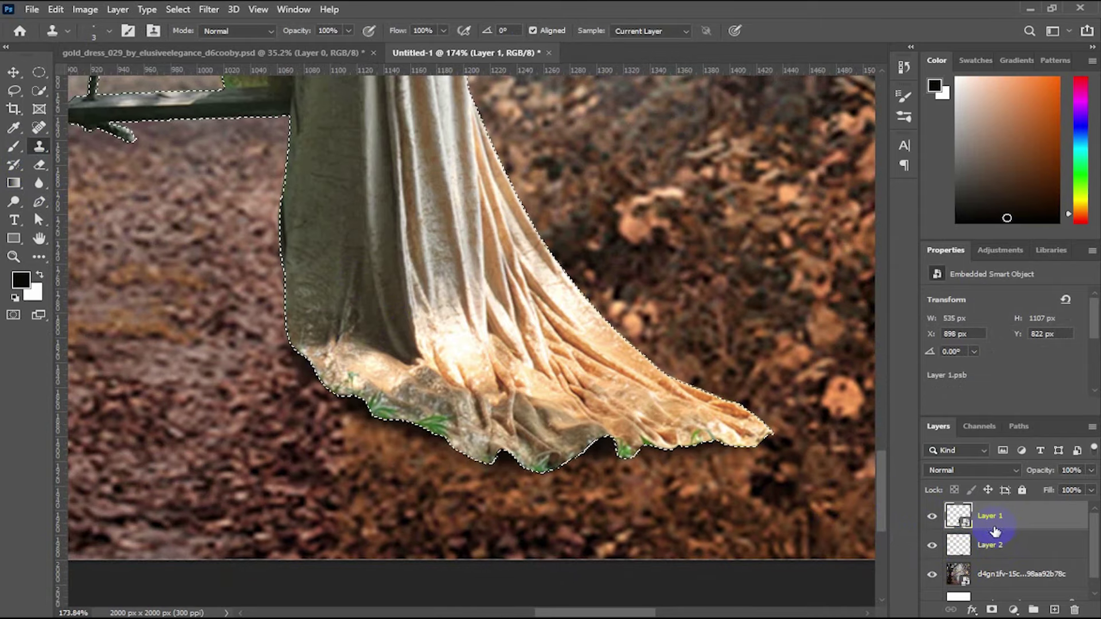
pyautogui.keyDown('alt'); pyautogui.click(613, 424); pyautogui.keyUp('alt')
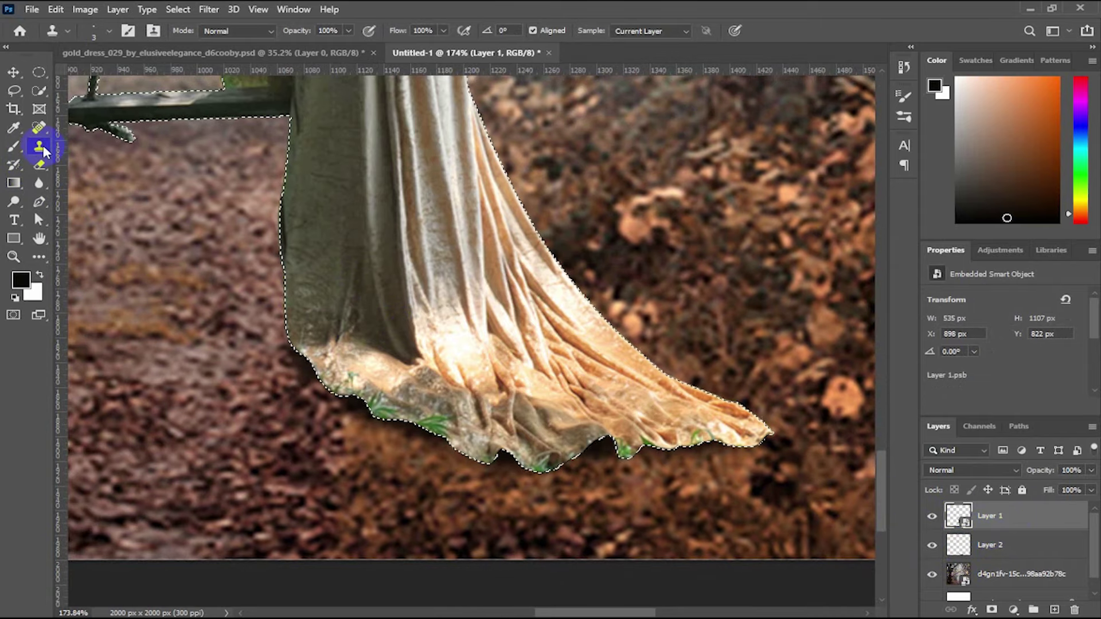
pyautogui.click(449, 294)
pyautogui.click(550, 251)
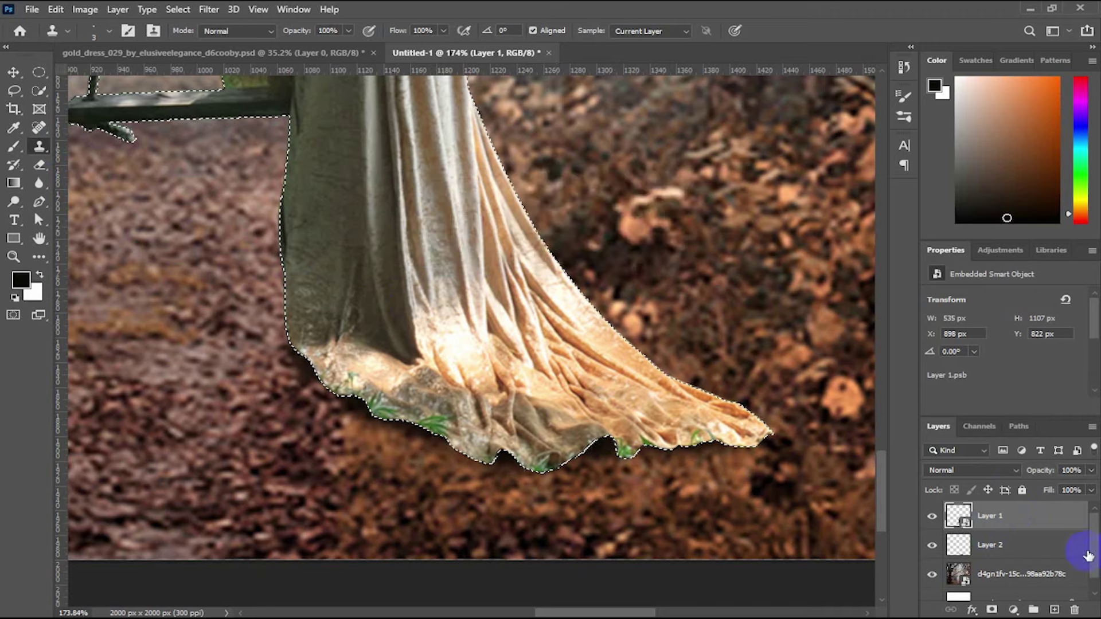
pyautogui.rightClick(1002, 407)
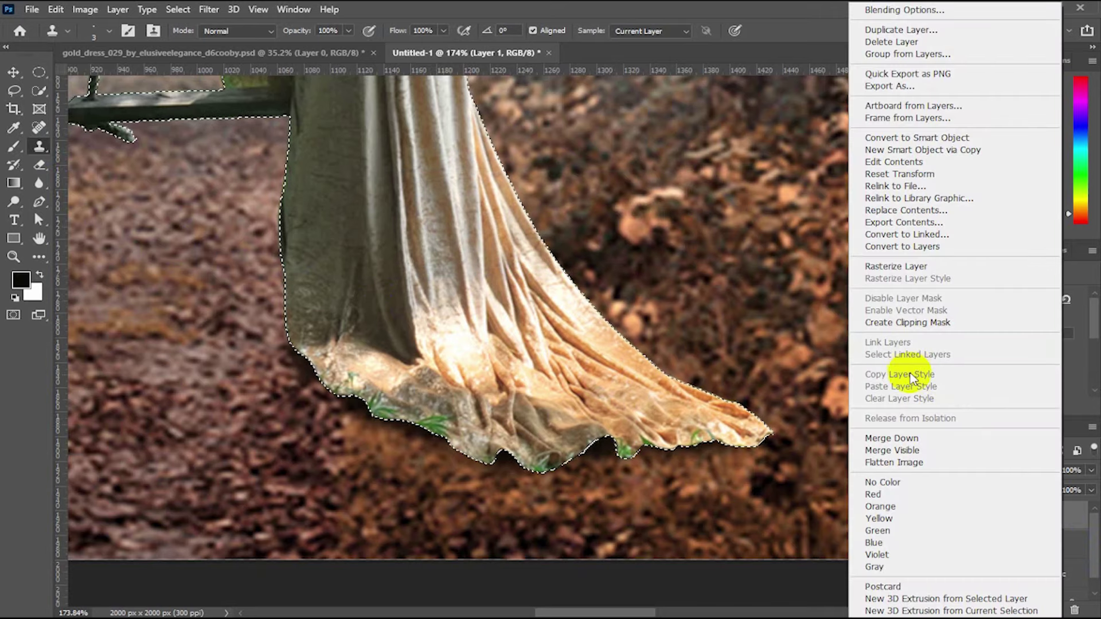
pyautogui.click(581, 407)
pyautogui.rightClick(1021, 527)
pyautogui.click(916, 326)
# Clone dress fabric over the green grass fringe along the hem with an enlarged brush.
pyautogui.hotkey('ctrl', 'z')
pyautogui.press(']')
pyautogui.press(']')
pyautogui.press(']')
pyautogui.moveTo(375, 353); pyautogui.dragTo(369, 365)
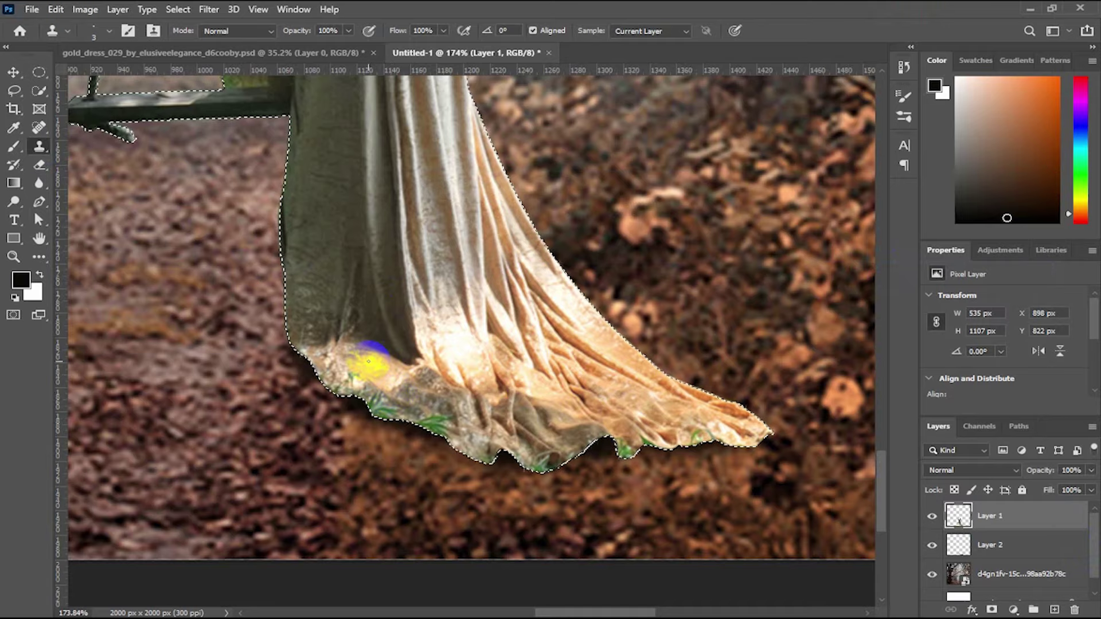
pyautogui.press(']')
pyautogui.press(']')
pyautogui.press(']')
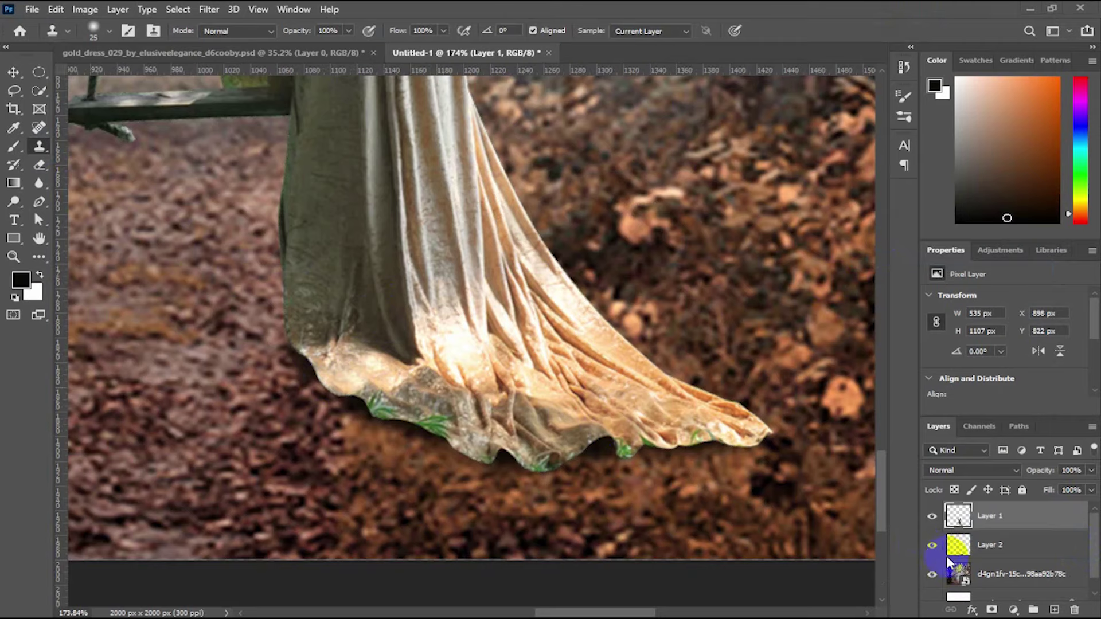
pyautogui.click(382, 386)
pyautogui.moveTo(389, 386)
pyautogui.mouseDown()
pyautogui.moveTo(373, 397)
pyautogui.moveTo(394, 414)
pyautogui.mouseUp()
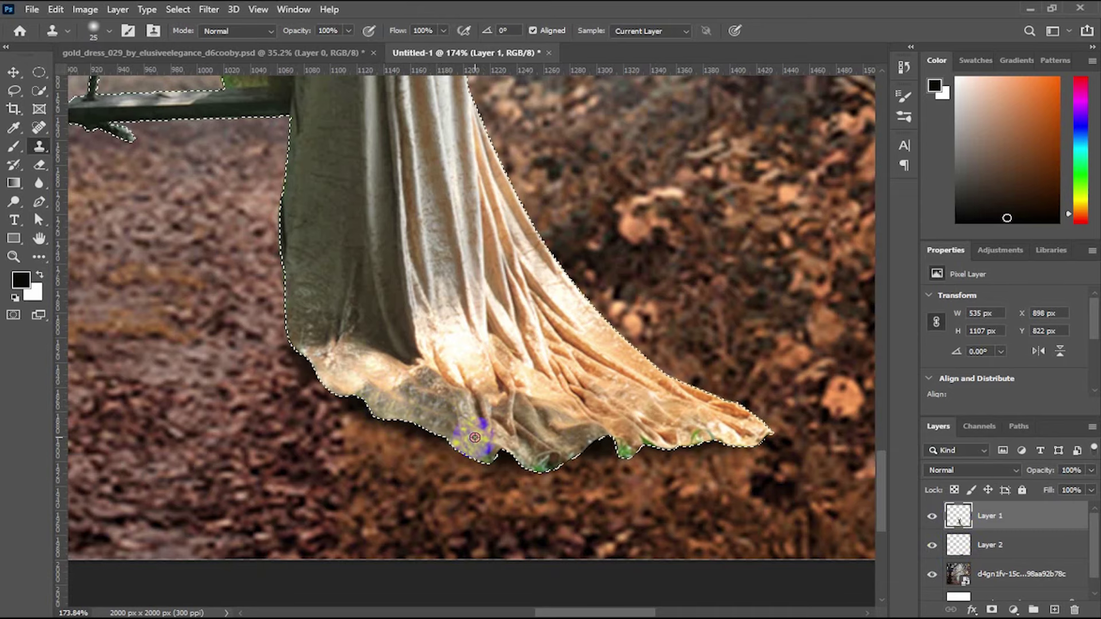
pyautogui.moveTo(483, 456)
pyautogui.mouseDown()
pyautogui.moveTo(564, 458)
pyautogui.moveTo(627, 440)
pyautogui.moveTo(619, 450)
pyautogui.moveTo(631, 454)
pyautogui.moveTo(687, 434)
pyautogui.moveTo(705, 444)
pyautogui.mouseUp()
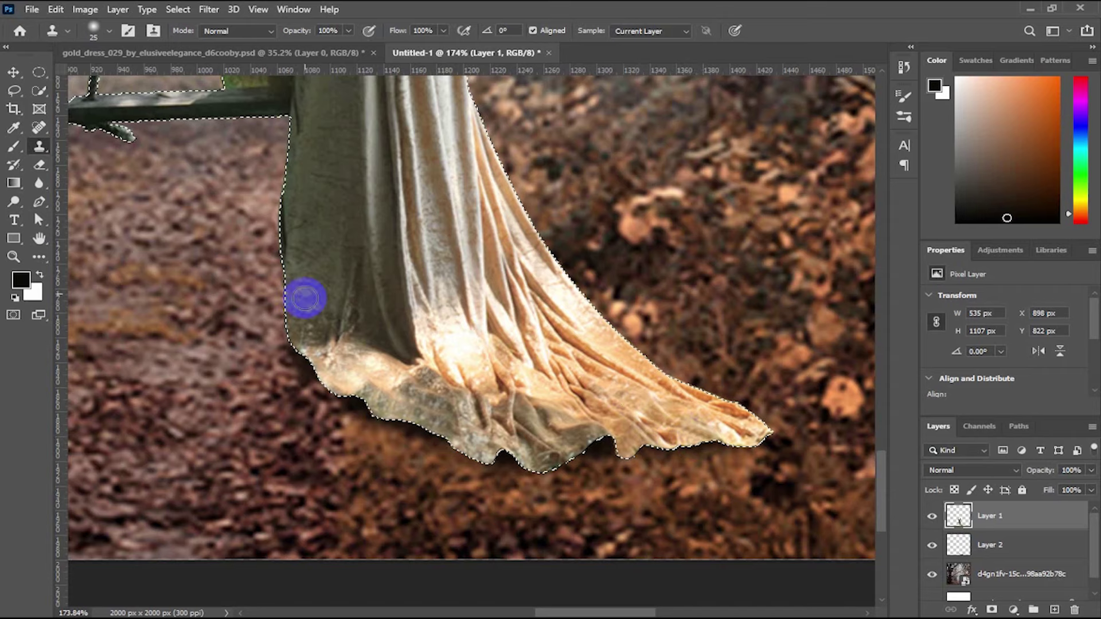
# Deselect the dress and zoom out to compare the scene with and without the woman.
pyautogui.click(14, 257)
pyautogui.moveTo(412, 319); pyautogui.dragTo(367, 303)
pyautogui.hotkey('ctrl', 'd')
pyautogui.moveTo(612, 432)
pyautogui.mouseDown()
pyautogui.moveTo(520, 385)
pyautogui.moveTo(510, 393)
pyautogui.moveTo(526, 431)
pyautogui.mouseUp()
pyautogui.click(931, 517)
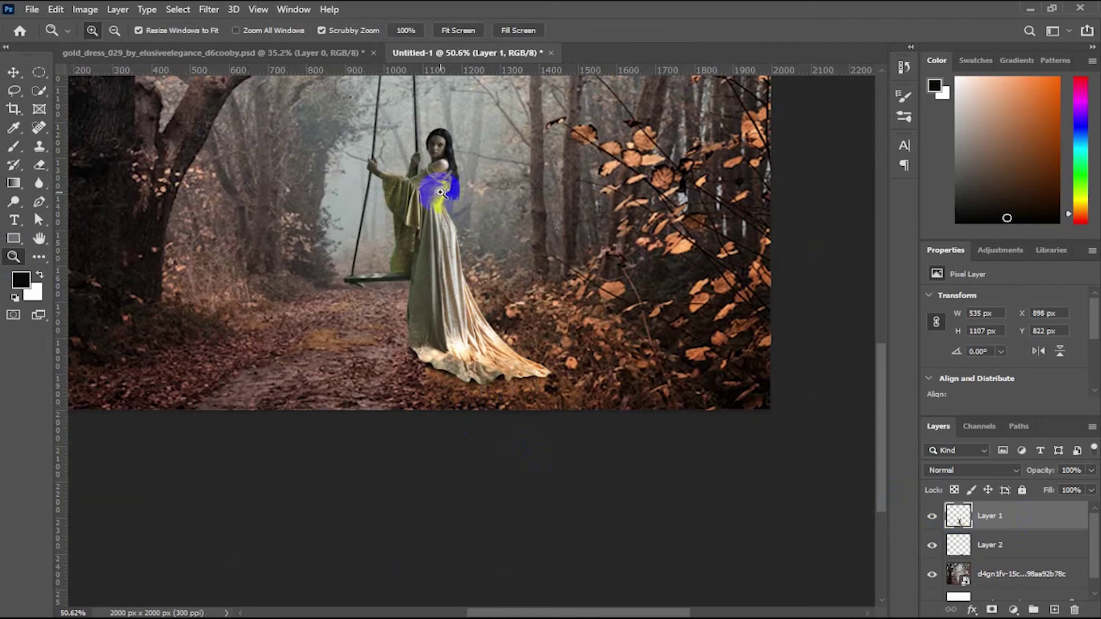
# Open the Camera Raw filter on the woman's layer and zoom the preview onto the dress.
pyautogui.click(209, 9)
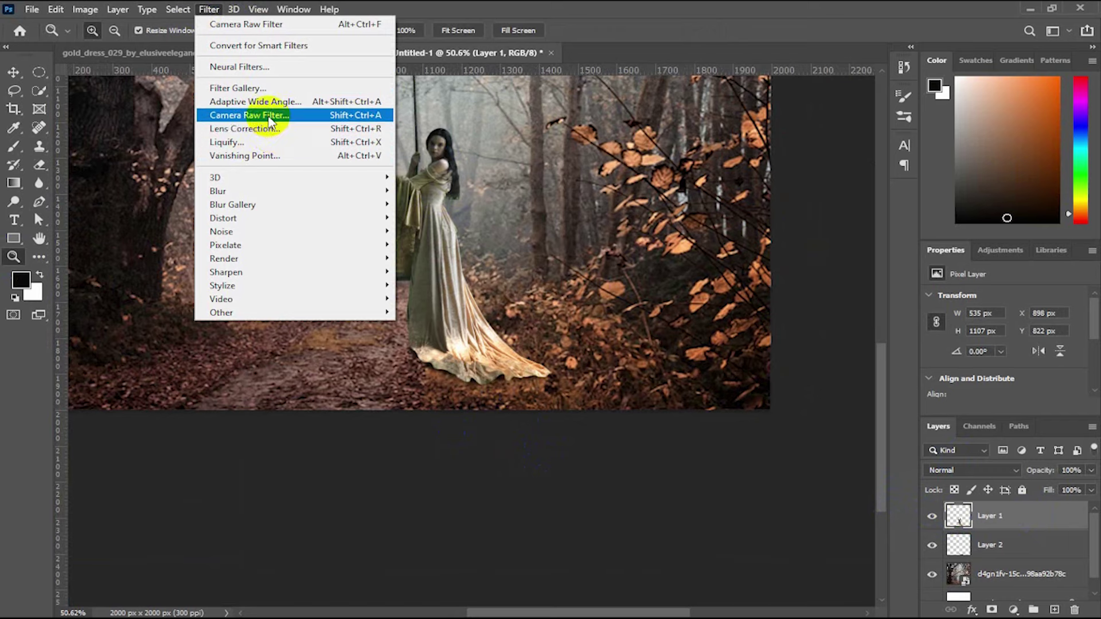
pyautogui.click(269, 117)
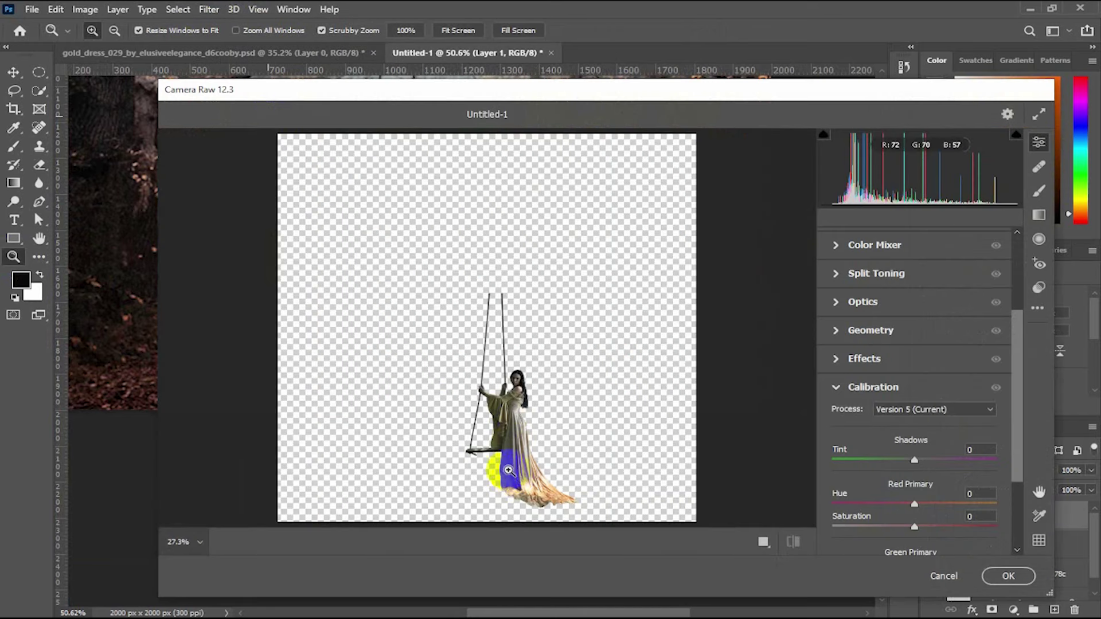
pyautogui.moveTo(504, 468); pyautogui.dragTo(579, 463)
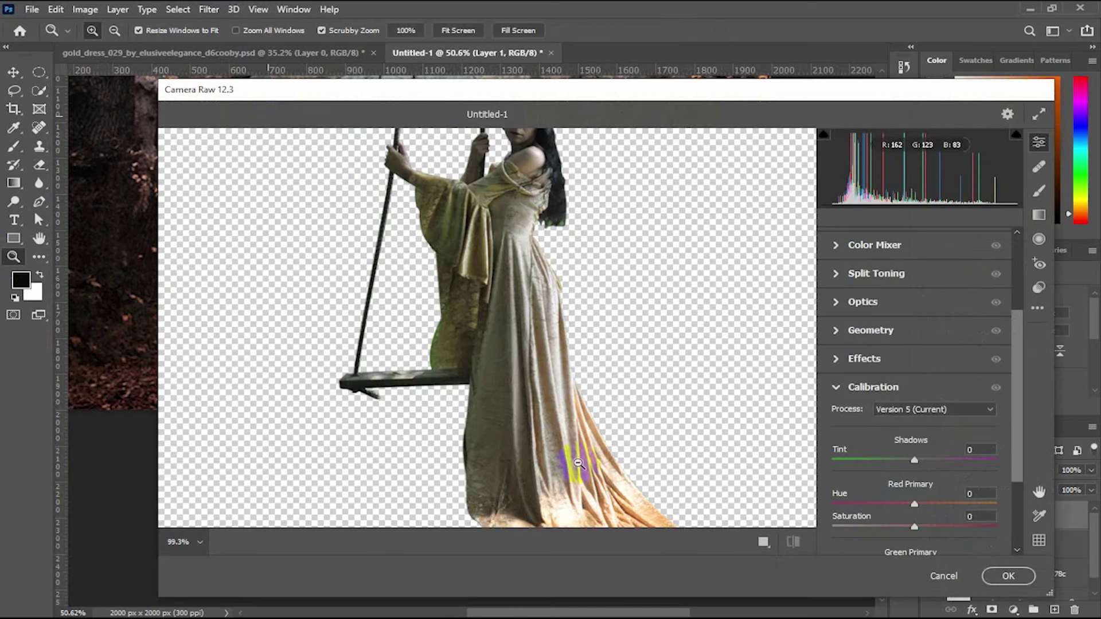
pyautogui.scroll(3, 890, 337)
pyautogui.scroll(1, 883, 332)
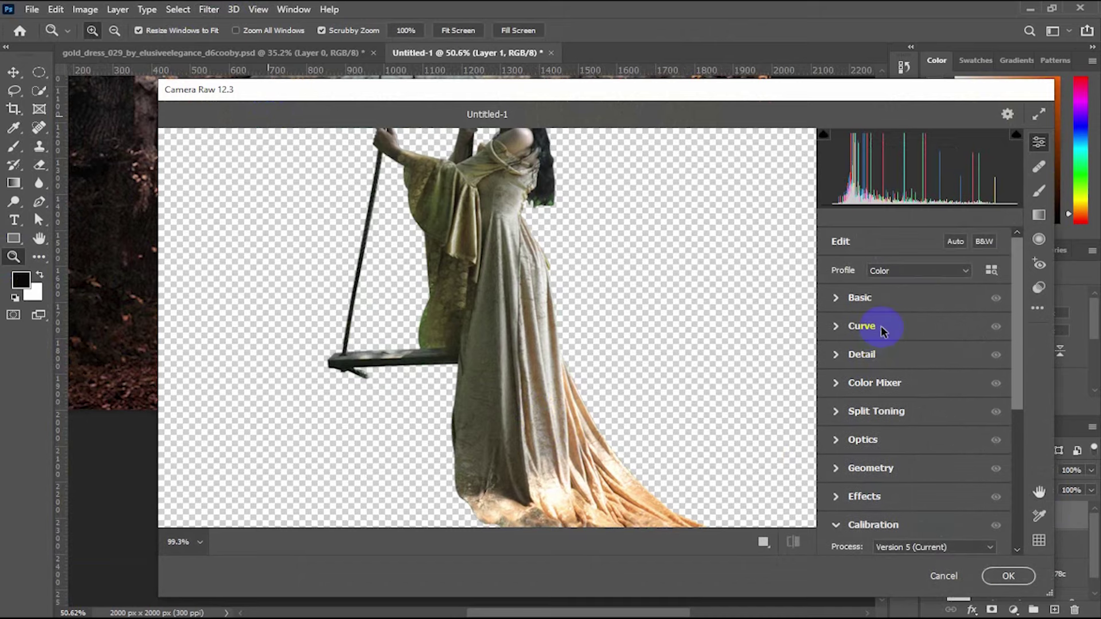
# In the Color Mixer, lower Greens saturation and shift the Yellows hue to -100.
pyautogui.click(844, 384)
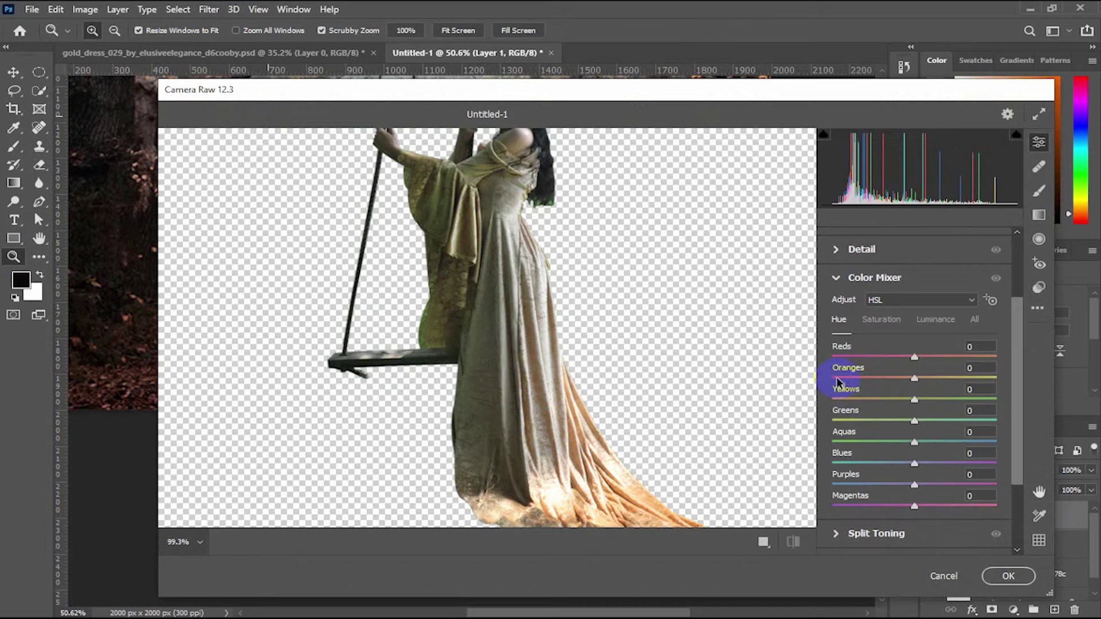
pyautogui.click(883, 331)
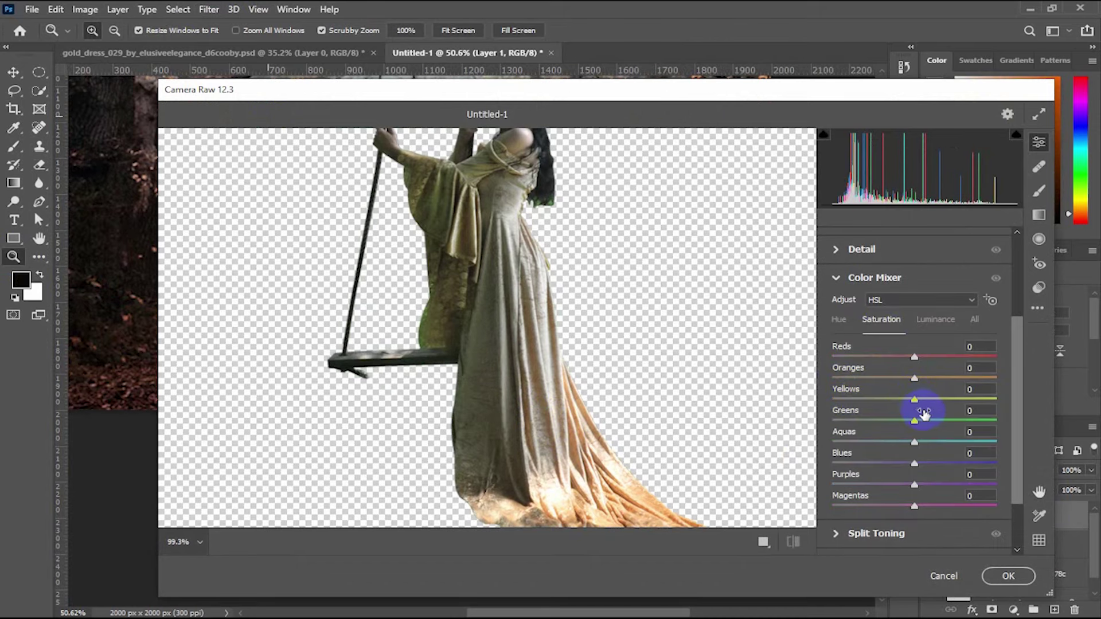
pyautogui.moveTo(908, 423); pyautogui.dragTo(835, 408)
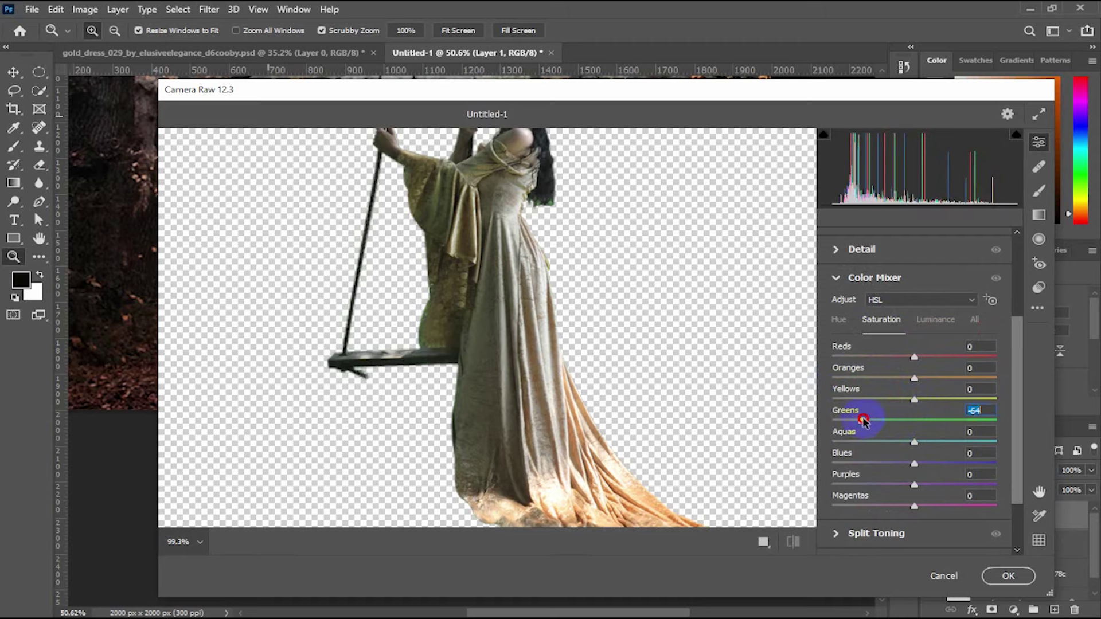
pyautogui.click(843, 321)
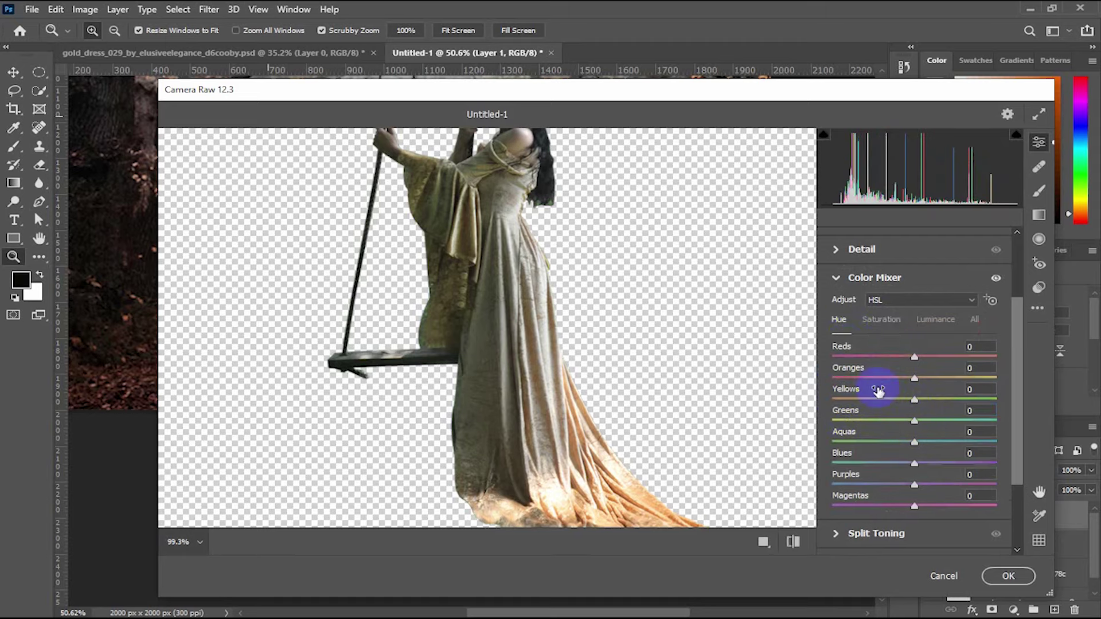
pyautogui.moveTo(916, 401); pyautogui.dragTo(829, 400)
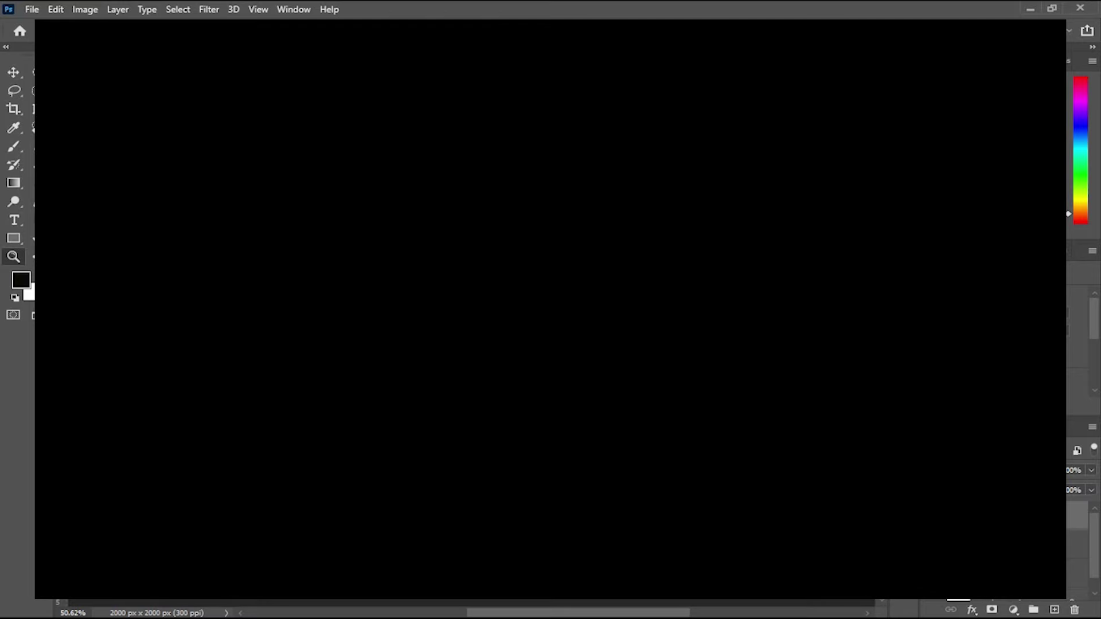
pyautogui.moveTo(555, 526); pyautogui.dragTo(648, 553)
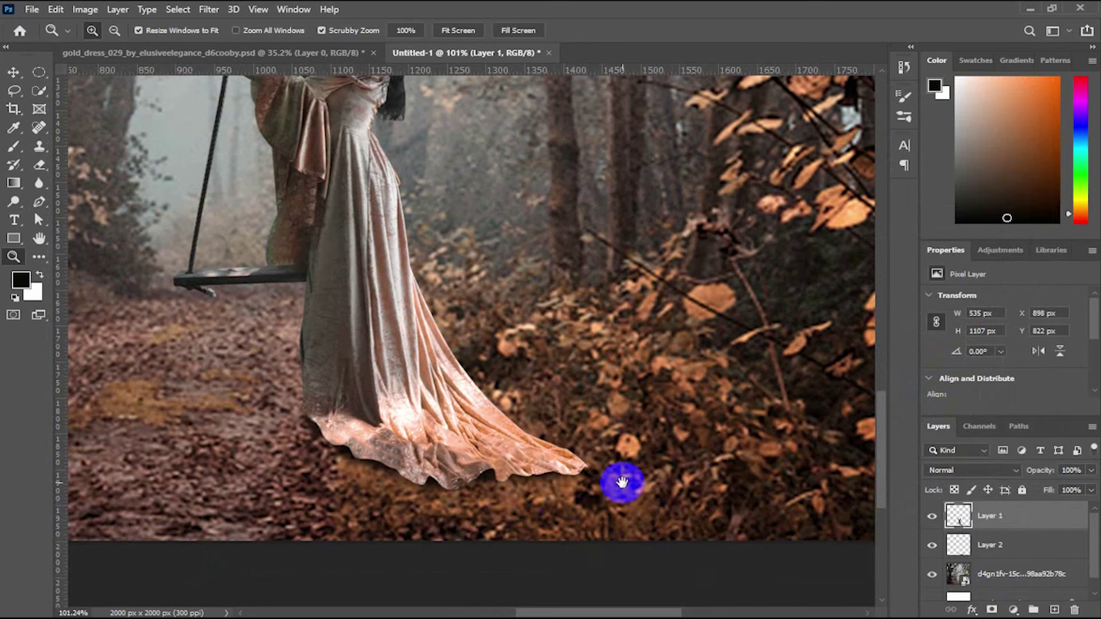
# Blur the dress hem edges with the Blur tool at about 36% strength and an enlarged brush.
pyautogui.click(932, 516)
pyautogui.click(932, 517)
pyautogui.click(34, 189)
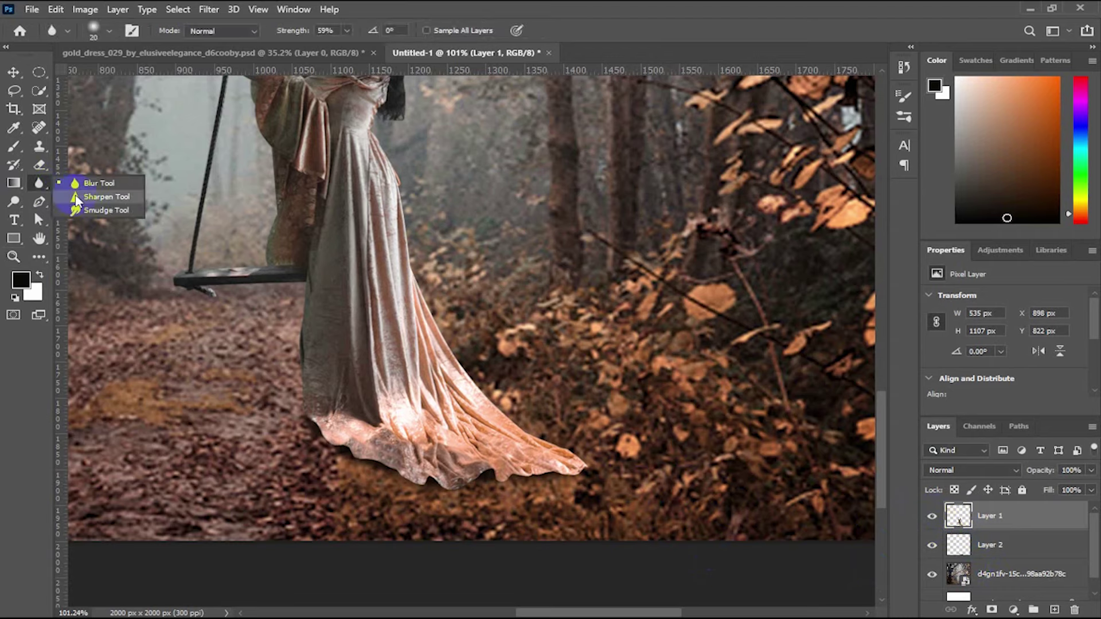
pyautogui.click(86, 183)
pyautogui.moveTo(295, 31); pyautogui.dragTo(294, 31)
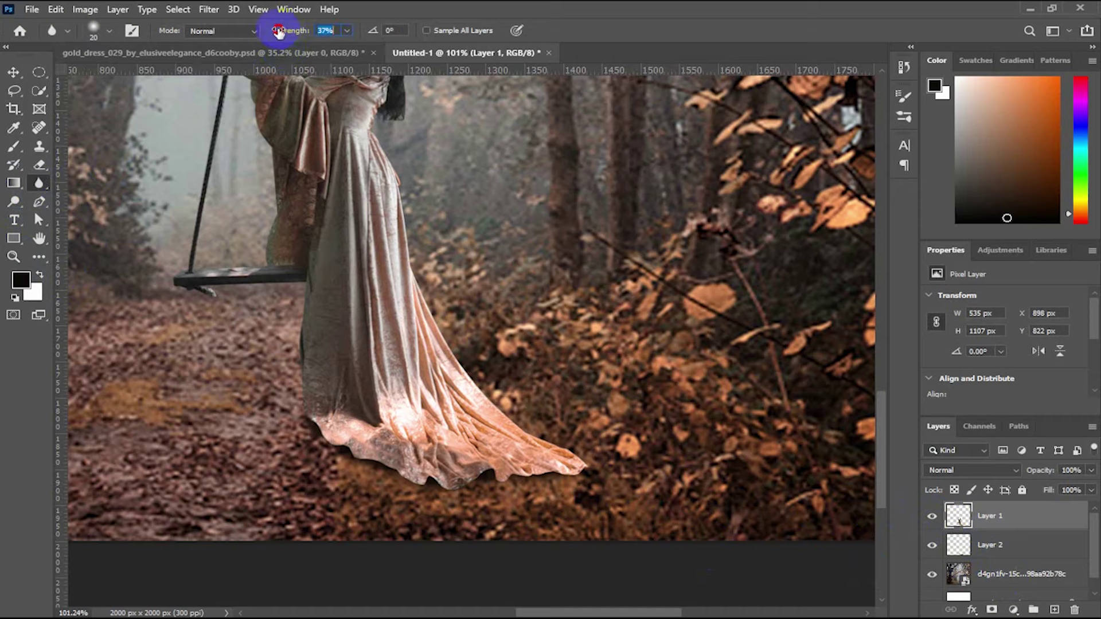
pyautogui.press(']')
pyautogui.press(']')
pyautogui.press(']')
pyautogui.moveTo(376, 462)
pyautogui.mouseDown()
pyautogui.moveTo(411, 476)
pyautogui.moveTo(607, 482)
pyautogui.mouseUp()
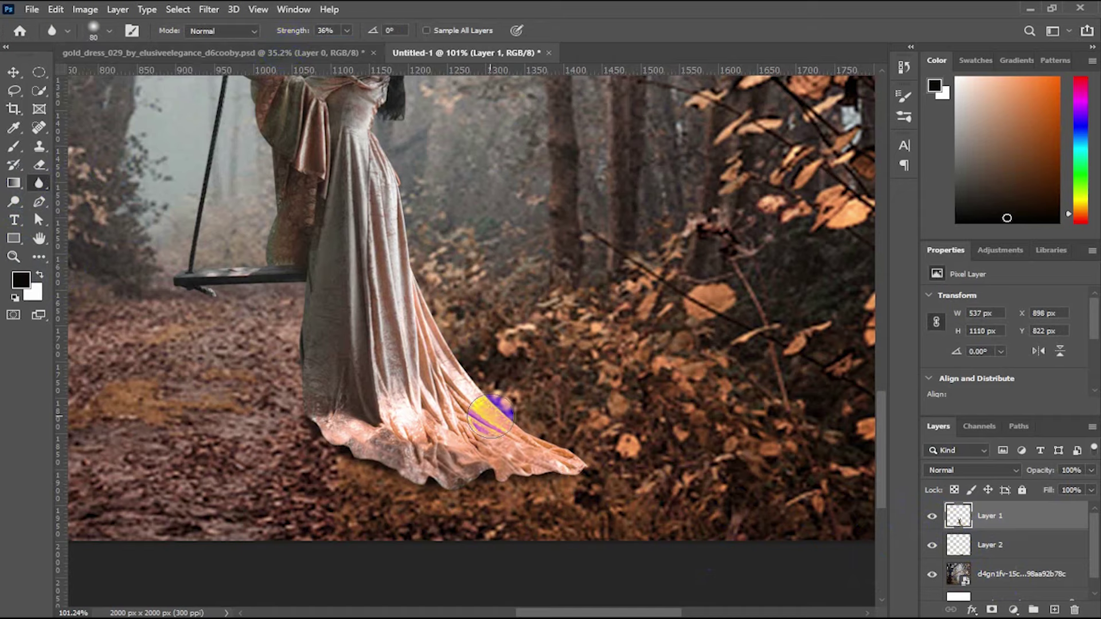
pyautogui.moveTo(442, 418)
pyautogui.mouseDown()
pyautogui.moveTo(454, 445)
pyautogui.moveTo(482, 437)
pyautogui.moveTo(657, 487)
pyautogui.mouseUp()
pyautogui.moveTo(412, 457); pyautogui.dragTo(499, 494)
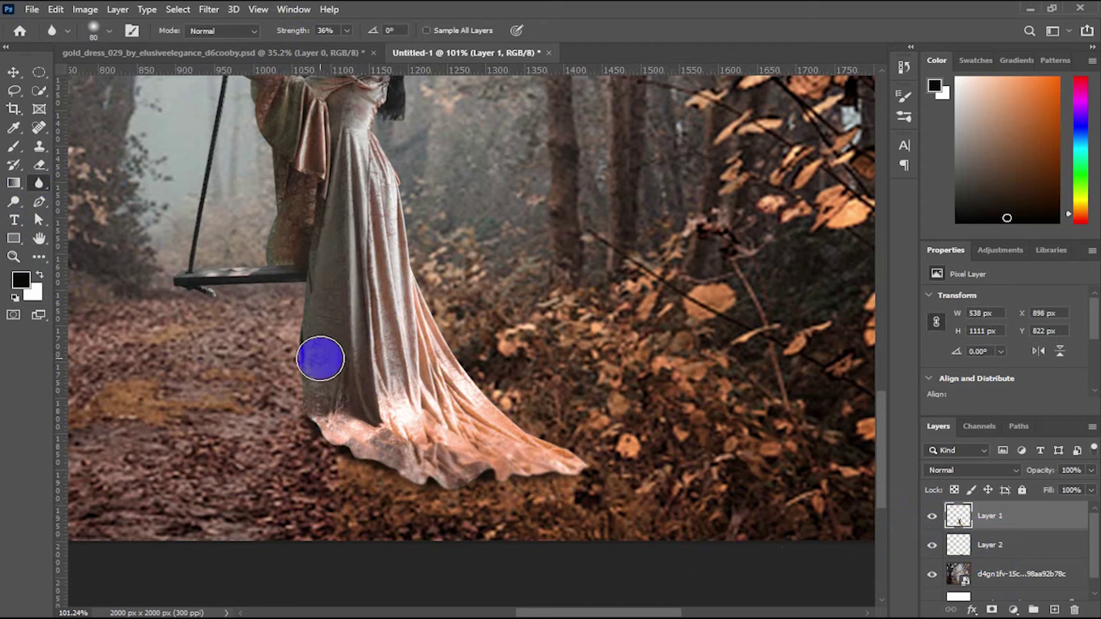
pyautogui.click(382, 308)
pyautogui.moveTo(382, 308)
pyautogui.mouseDown()
pyautogui.moveTo(528, 390)
pyautogui.moveTo(546, 418)
pyautogui.mouseUp()
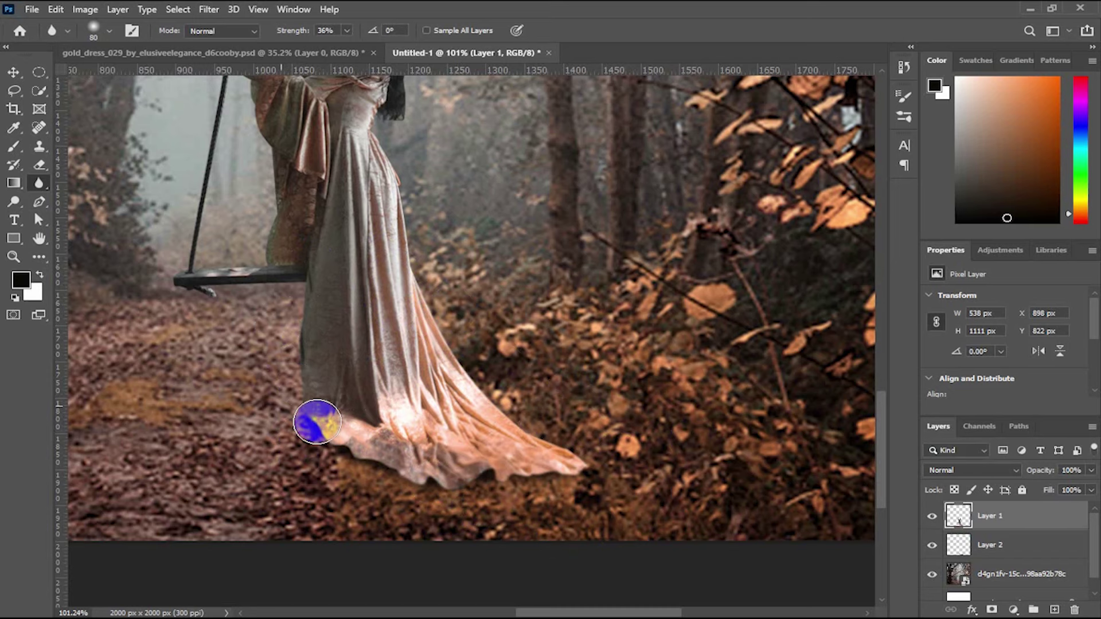
# Zoom out to check the softened hem and reselect the woman's layer.
pyautogui.click(15, 256)
pyautogui.moveTo(504, 314); pyautogui.dragTo(464, 290)
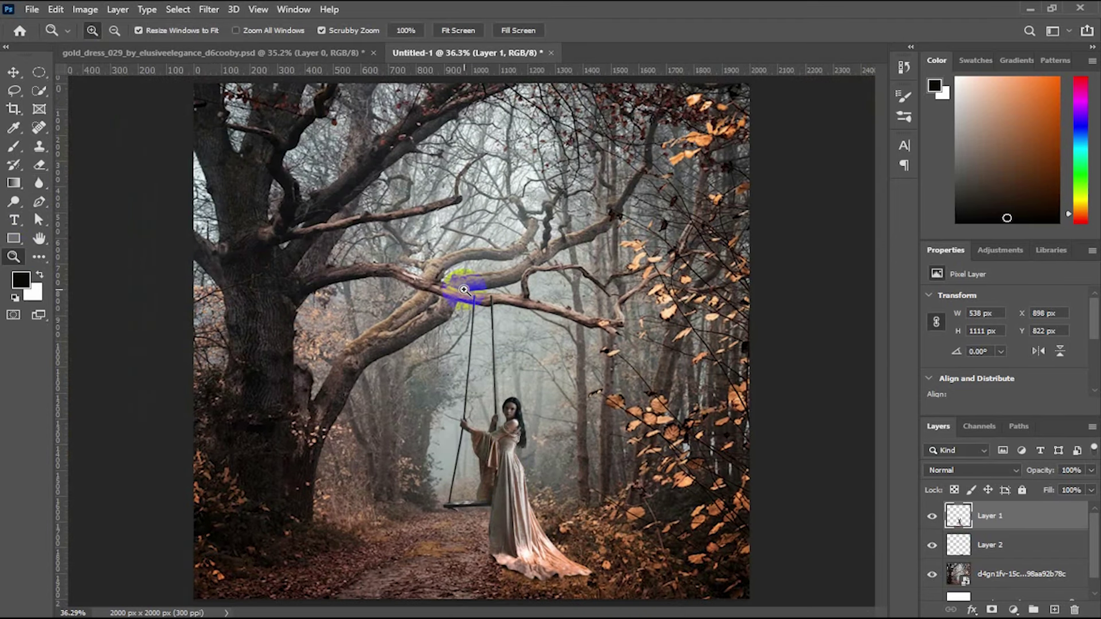
pyautogui.moveTo(465, 294); pyautogui.dragTo(464, 289)
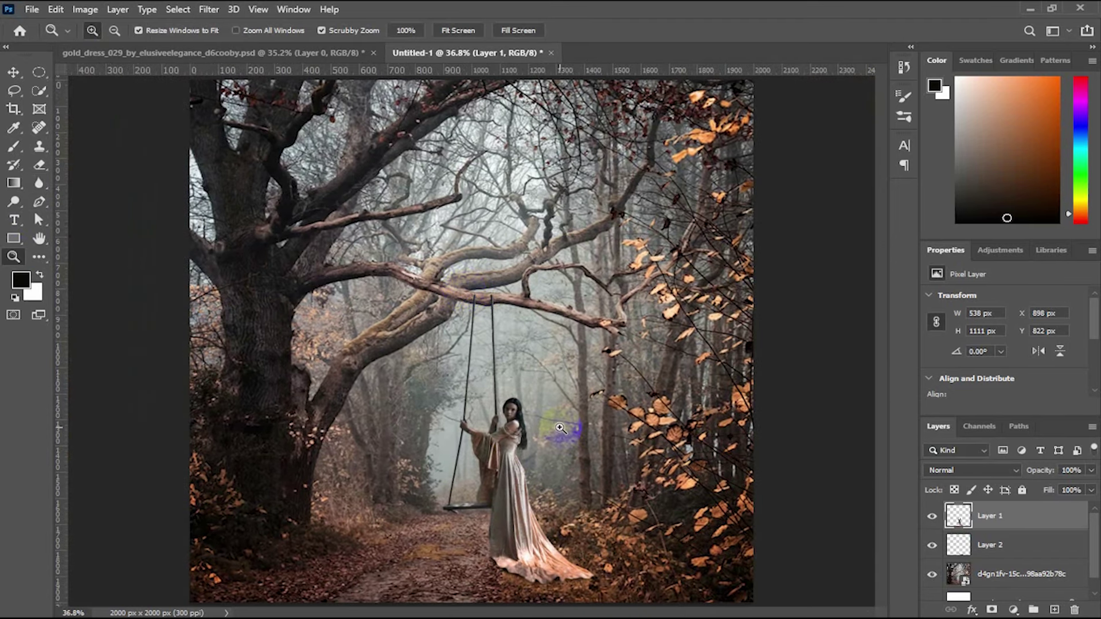
pyautogui.moveTo(540, 456); pyautogui.dragTo(593, 497)
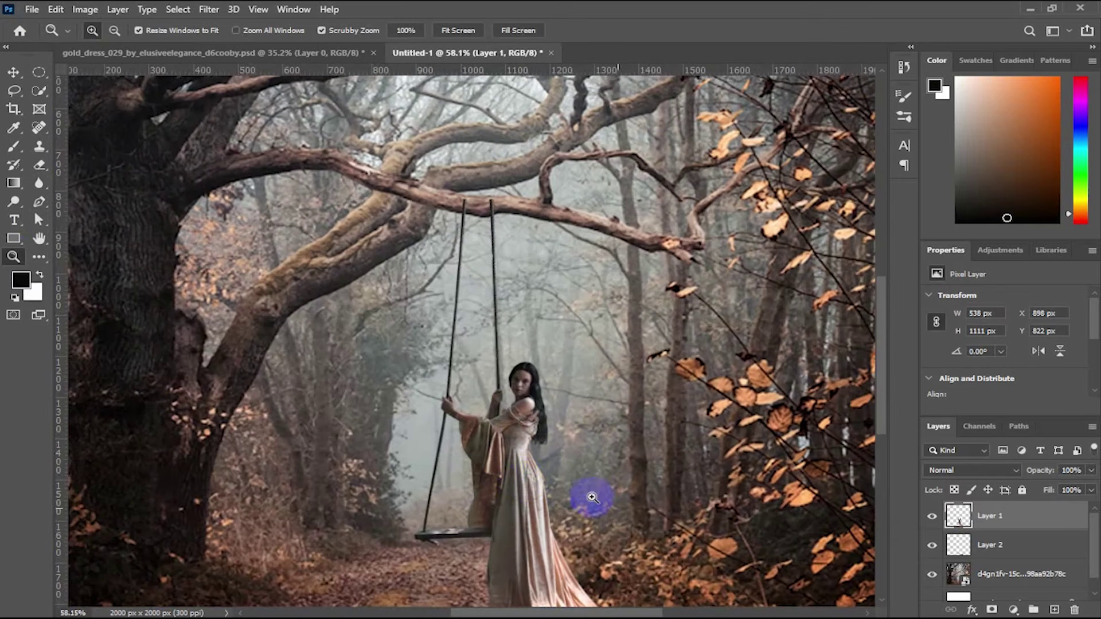
pyautogui.moveTo(934, 521); pyautogui.dragTo(965, 521)
pyautogui.click(991, 610)
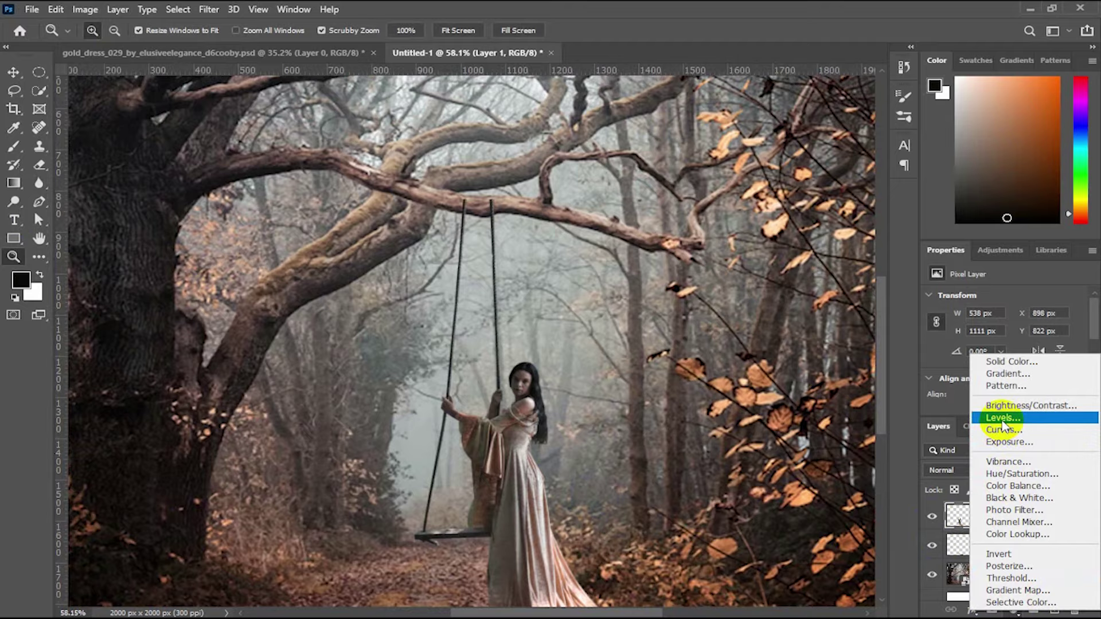
# Add a clipped Curves layer lifting the black point to output 27, its mask inverted to black.
pyautogui.click(1002, 420)
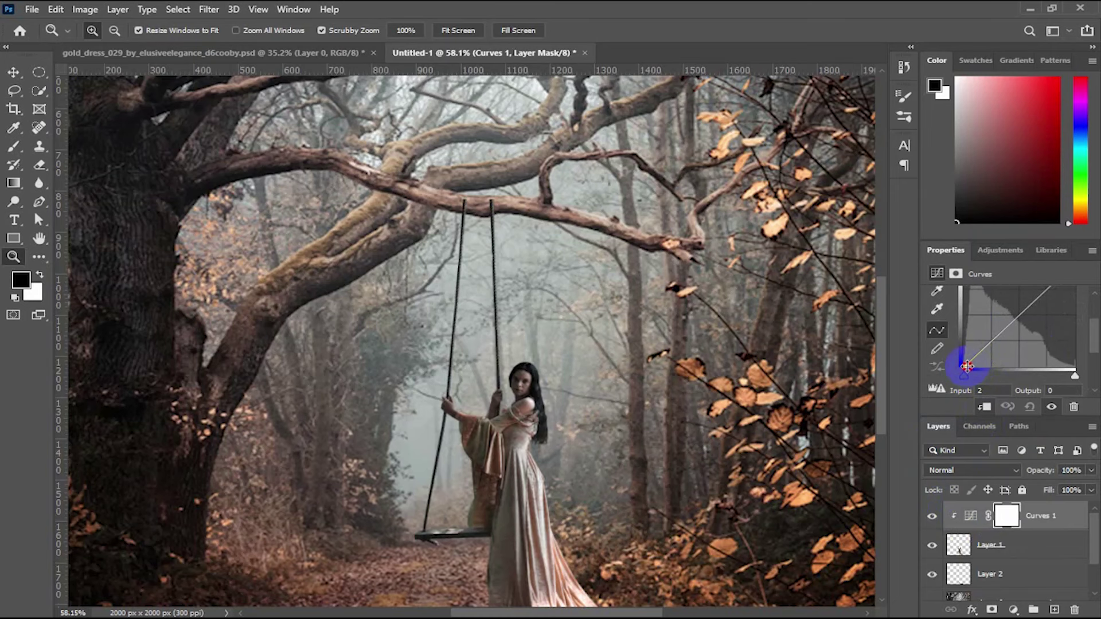
pyautogui.moveTo(967, 366); pyautogui.dragTo(965, 363)
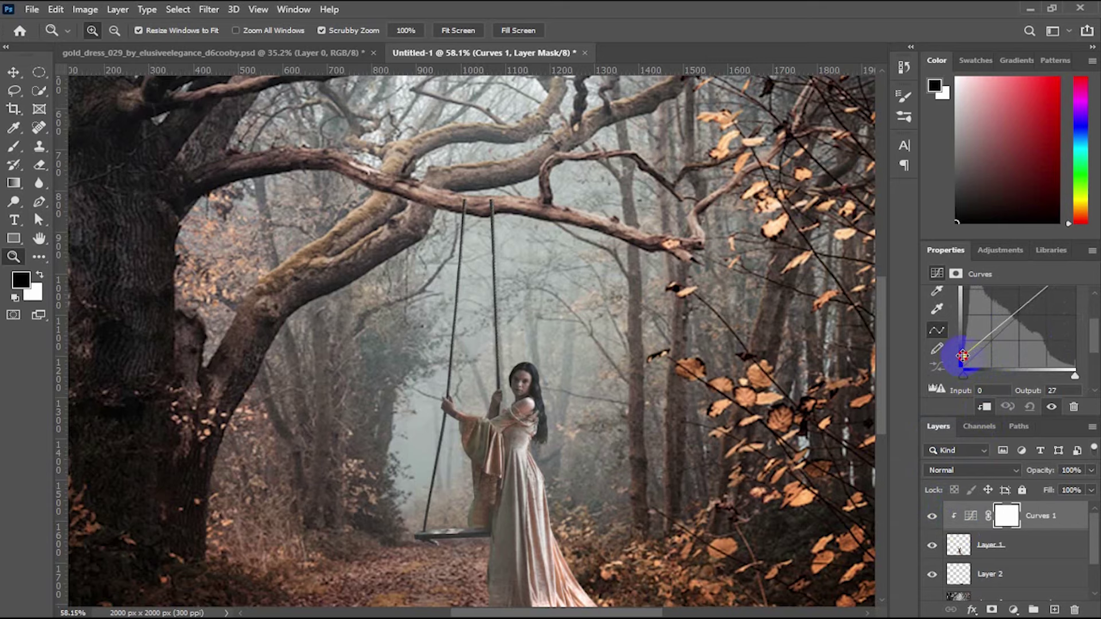
pyautogui.moveTo(962, 356); pyautogui.dragTo(963, 356)
pyautogui.click(1002, 517)
pyautogui.hotkey('ctrl', 'i')
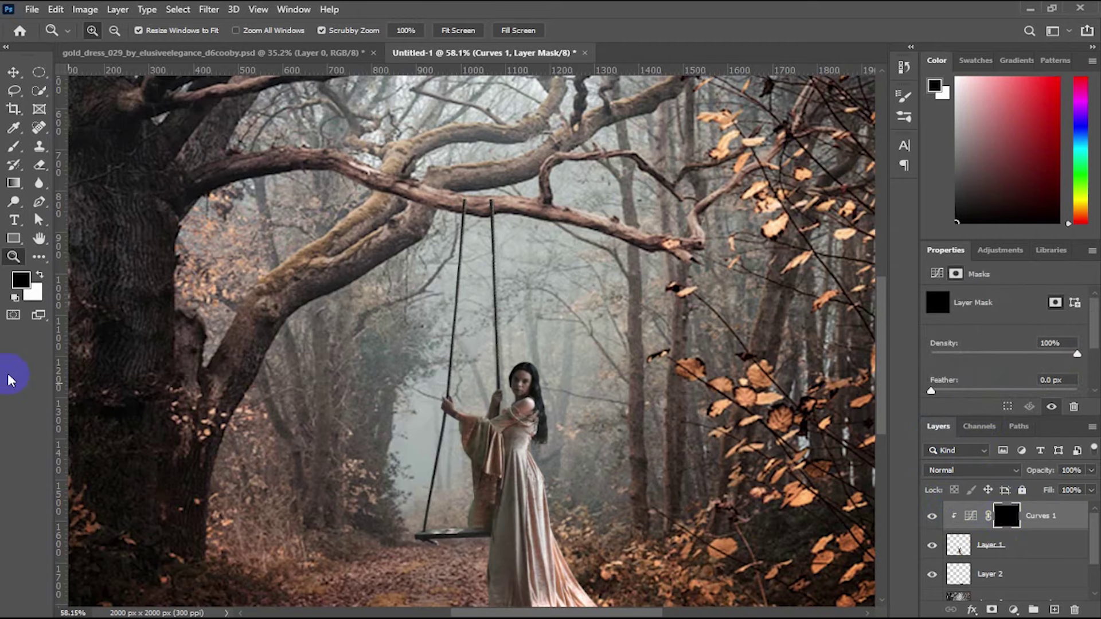
pyautogui.moveTo(555, 381); pyautogui.dragTo(617, 377)
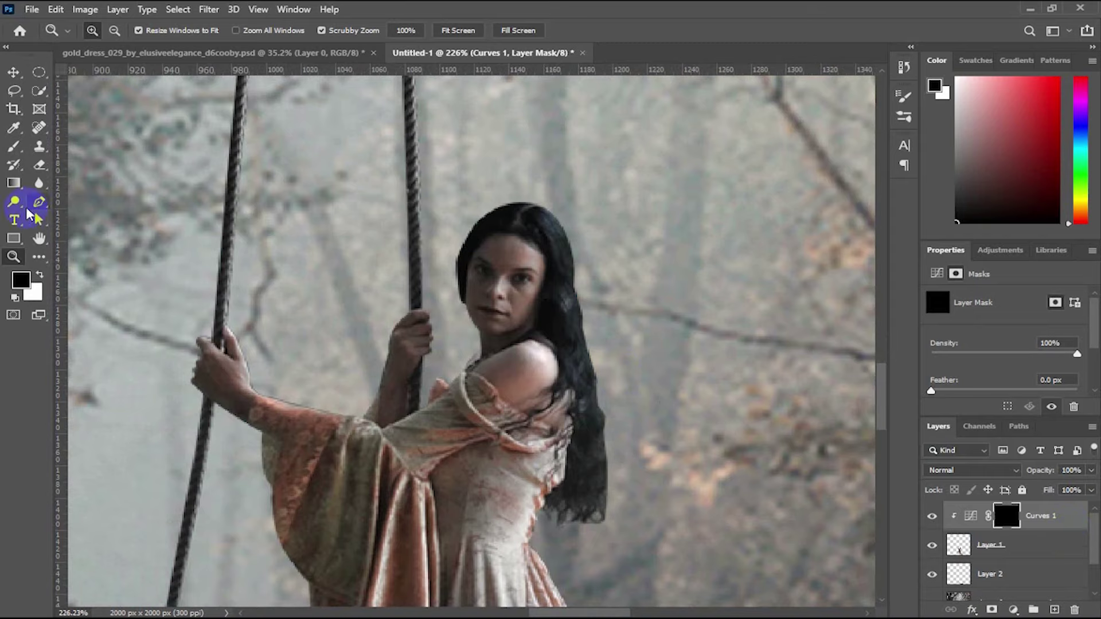
# Paint white on the Curves mask over the shoulder with a size-20 brush at 52% opacity.
pyautogui.click(13, 146)
pyautogui.click(40, 274)
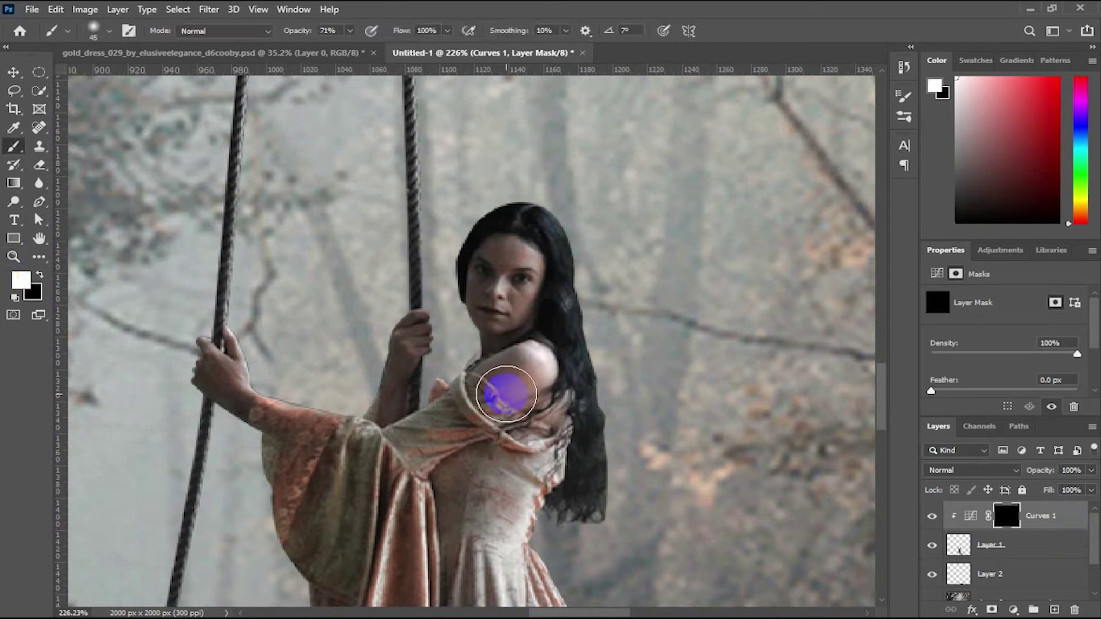
pyautogui.press('[')
pyautogui.press('[')
pyautogui.press('[')
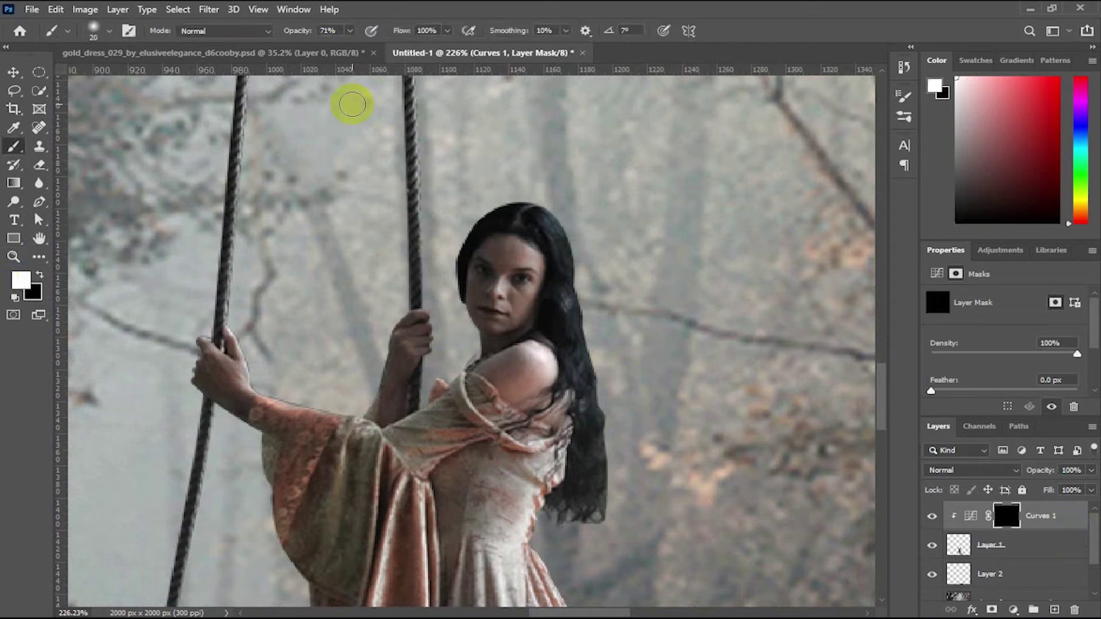
pyautogui.moveTo(302, 31); pyautogui.dragTo(291, 31)
pyautogui.moveTo(499, 253)
pyautogui.mouseDown()
pyautogui.moveTo(515, 254)
pyautogui.moveTo(504, 308)
pyautogui.moveTo(499, 256)
pyautogui.moveTo(482, 287)
pyautogui.moveTo(491, 255)
pyautogui.moveTo(491, 307)
pyautogui.moveTo(476, 281)
pyautogui.moveTo(524, 363)
pyautogui.moveTo(491, 369)
pyautogui.moveTo(522, 388)
pyautogui.mouseUp()
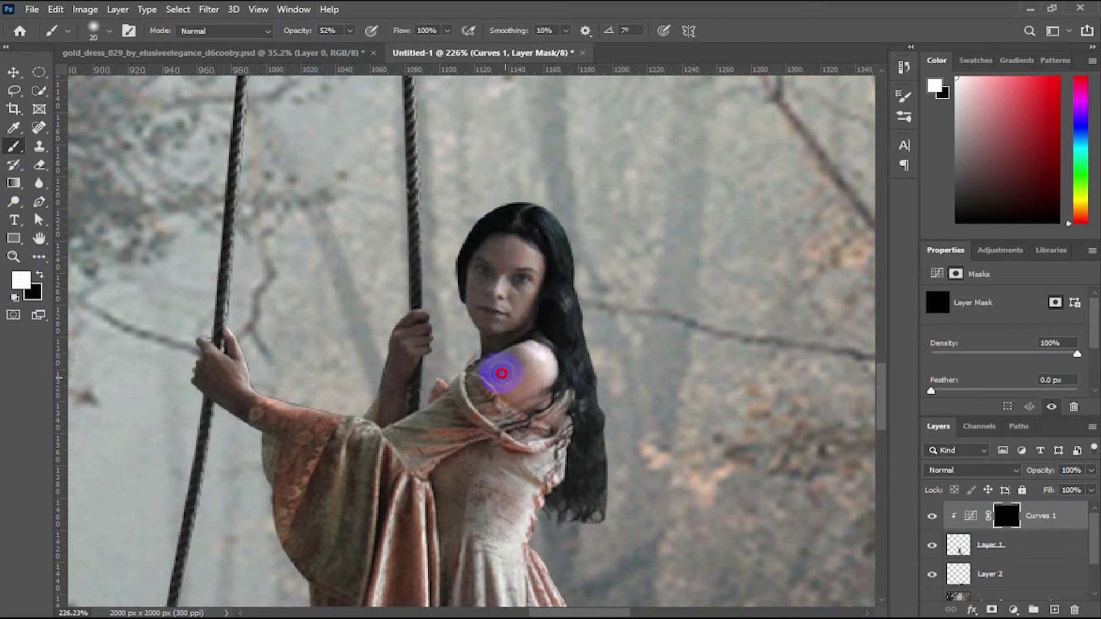
# Reveal the lift on the wrist and forearm with a size-10 brush, then zoom out to the whole scene.
pyautogui.press('[')
pyautogui.moveTo(400, 343)
pyautogui.mouseDown()
pyautogui.moveTo(385, 398)
pyautogui.moveTo(413, 351)
pyautogui.moveTo(386, 407)
pyautogui.moveTo(401, 332)
pyautogui.moveTo(216, 356)
pyautogui.moveTo(246, 398)
pyautogui.moveTo(206, 360)
pyautogui.moveTo(246, 406)
pyautogui.moveTo(206, 381)
pyautogui.moveTo(203, 341)
pyautogui.moveTo(229, 361)
pyautogui.moveTo(238, 404)
pyautogui.moveTo(401, 394)
pyautogui.moveTo(499, 361)
pyautogui.moveTo(406, 351)
pyautogui.moveTo(385, 418)
pyautogui.moveTo(397, 335)
pyautogui.moveTo(386, 410)
pyautogui.moveTo(502, 359)
pyautogui.moveTo(544, 300)
pyautogui.moveTo(540, 245)
pyautogui.moveTo(491, 241)
pyautogui.moveTo(474, 287)
pyautogui.moveTo(493, 270)
pyautogui.moveTo(491, 359)
pyautogui.moveTo(499, 322)
pyautogui.moveTo(531, 385)
pyautogui.mouseUp()
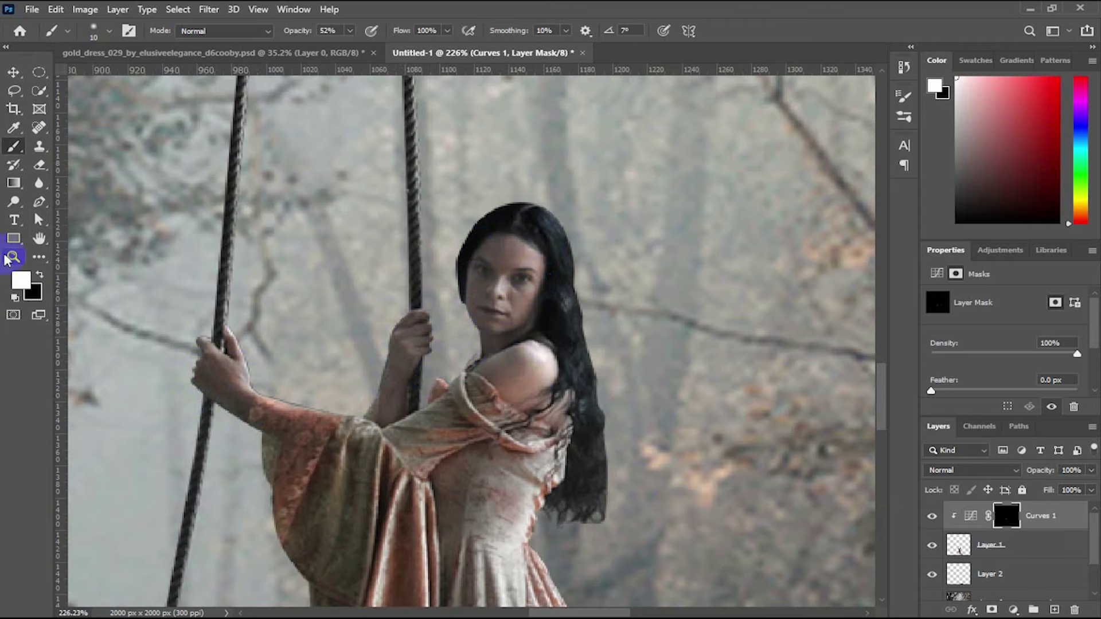
pyautogui.click(13, 256)
pyautogui.keyDown('alt'); pyautogui.click(246, 300); pyautogui.keyUp('alt')
pyautogui.keyDown('alt'); pyautogui.click(456, 287); pyautogui.keyUp('alt')
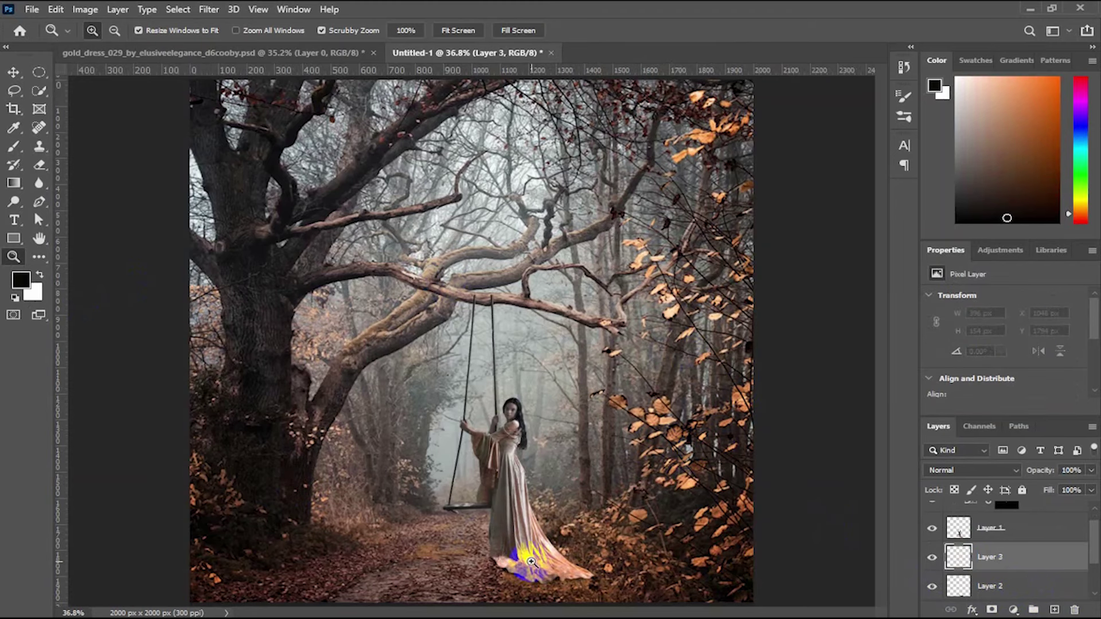
# Make a thin flat elliptical selection on the ground at the dress base, then deselect.
pyautogui.moveTo(523, 577); pyautogui.dragTo(589, 585)
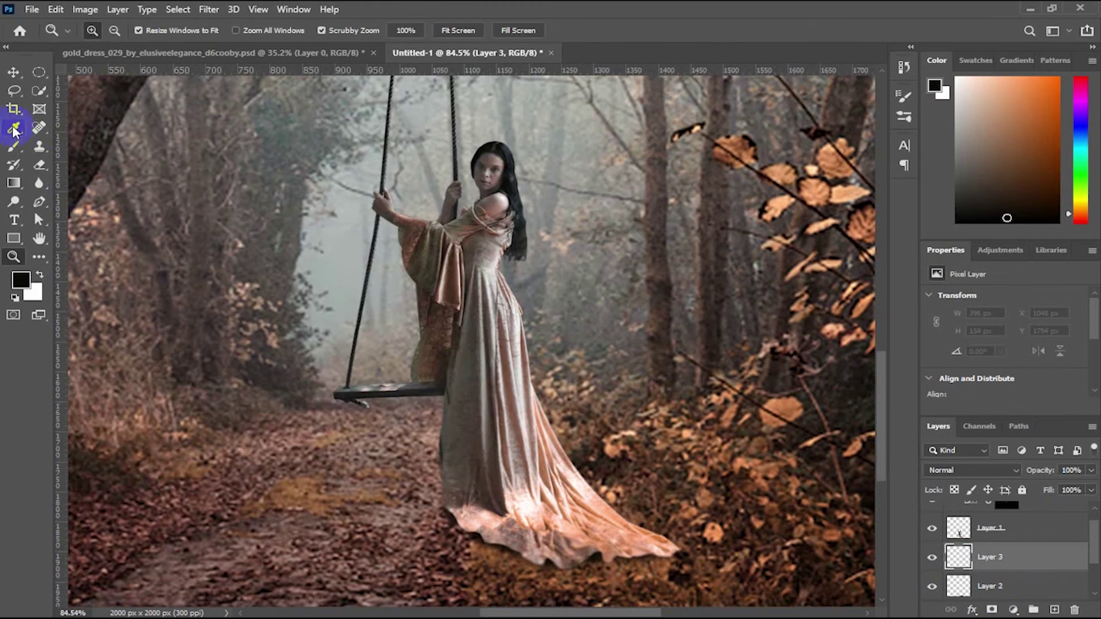
pyautogui.click(39, 73)
pyautogui.click(41, 78)
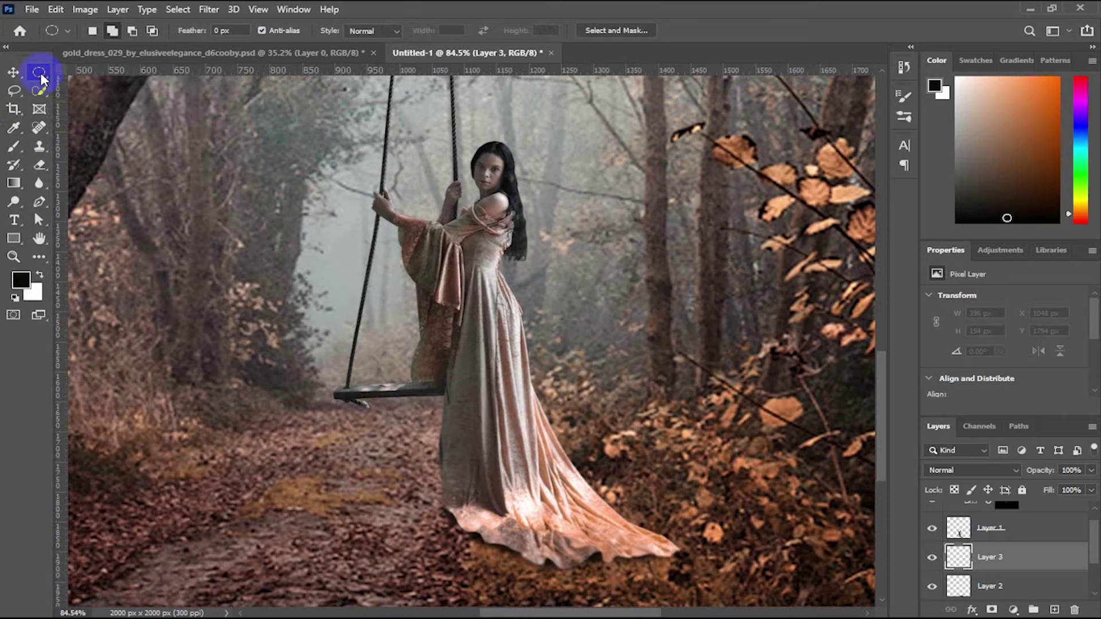
pyautogui.moveTo(346, 507); pyautogui.dragTo(456, 510)
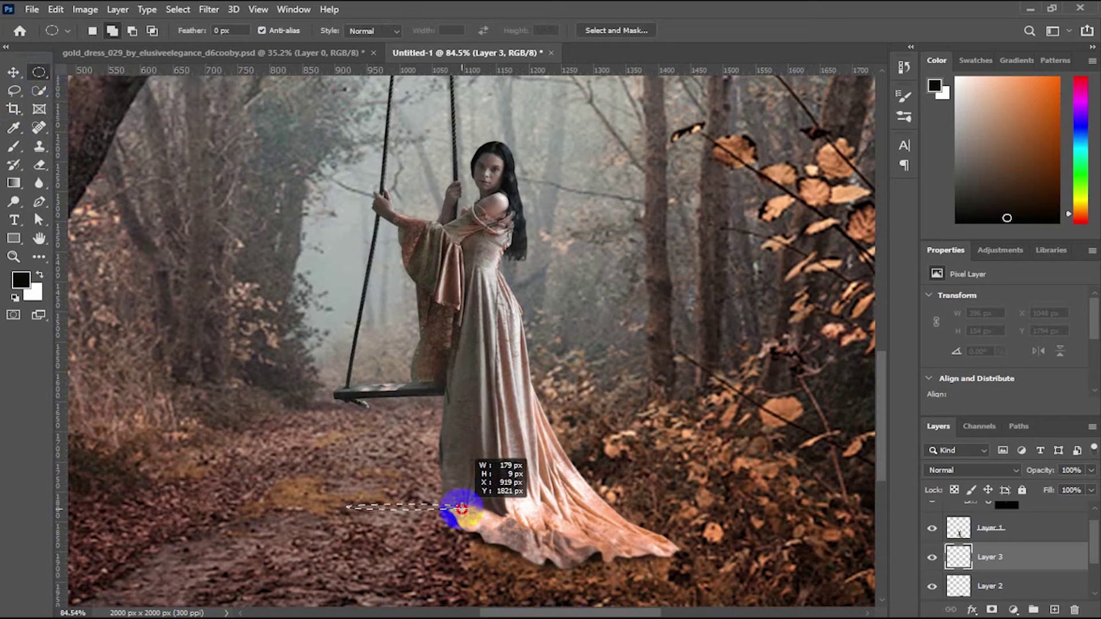
pyautogui.moveTo(455, 509); pyautogui.dragTo(453, 508)
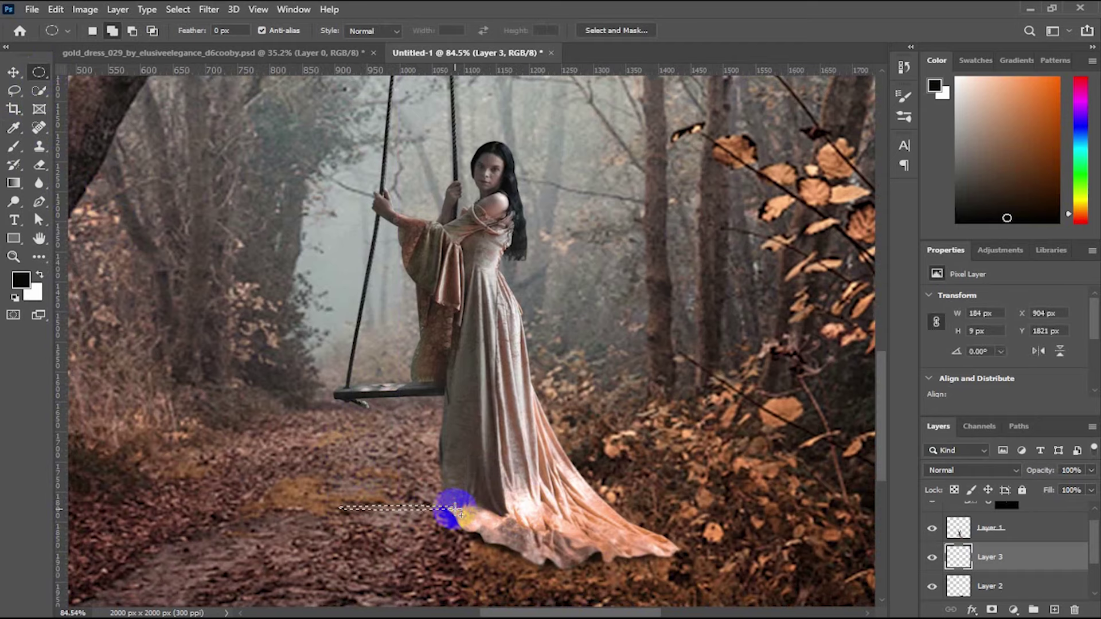
pyautogui.click(284, 396)
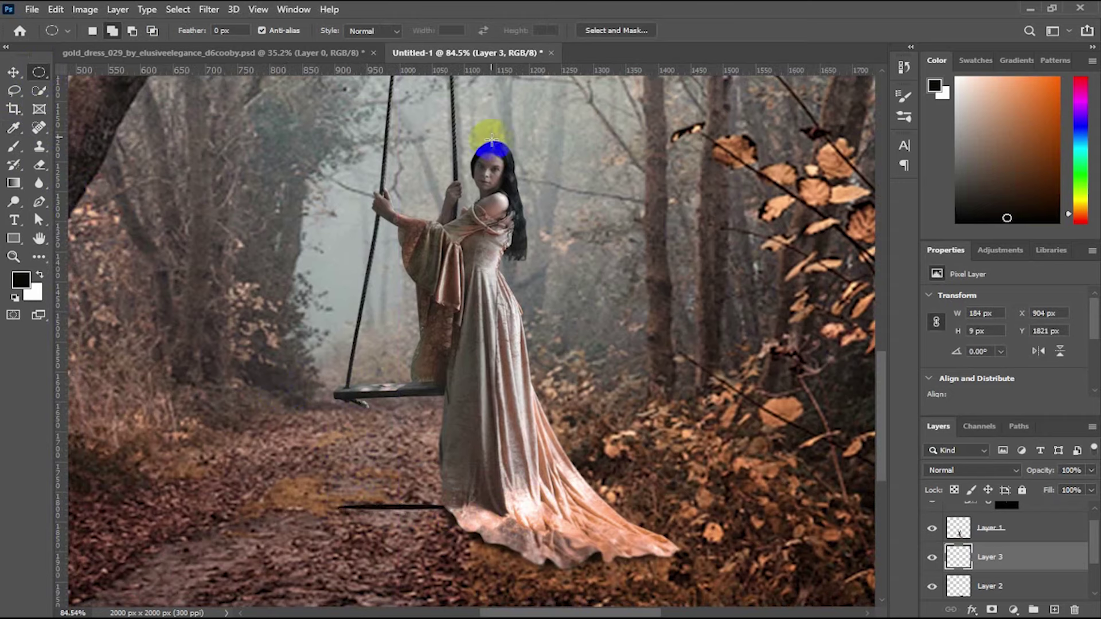
# Stretch the black shadow bar slightly taller with Free Transform.
pyautogui.hotkey('ctrl', 't')
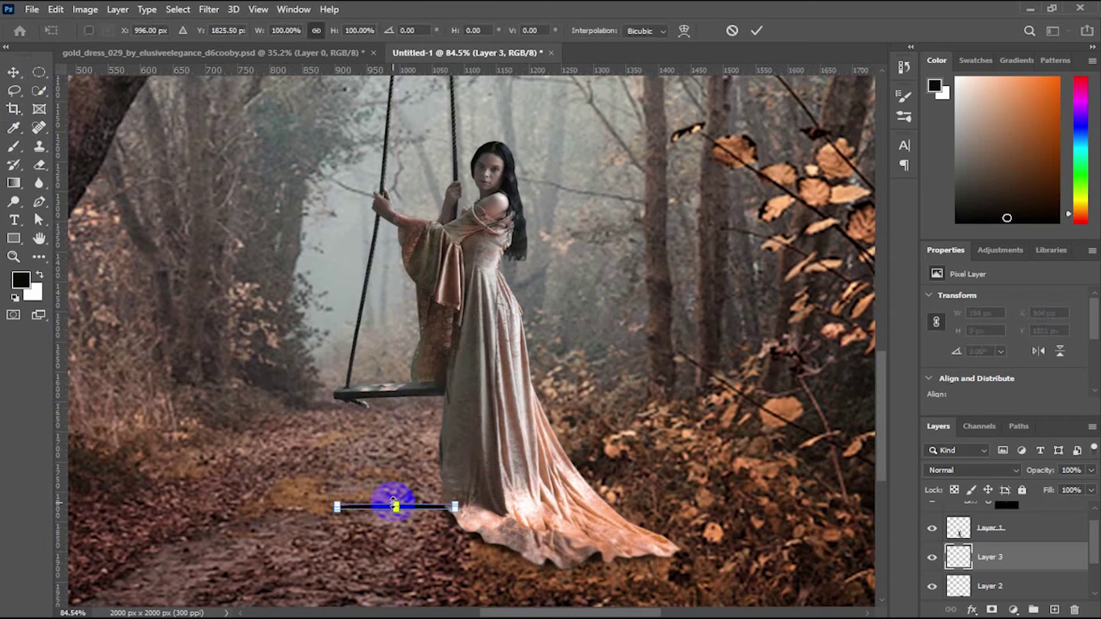
pyautogui.moveTo(393, 503); pyautogui.dragTo(393, 499)
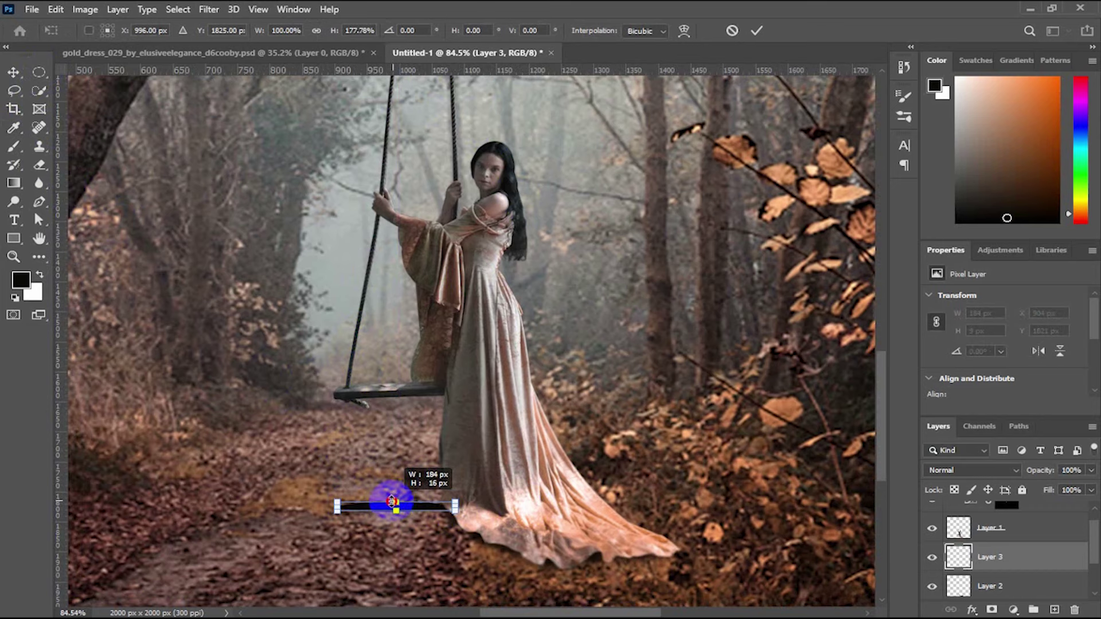
pyautogui.press('Return')
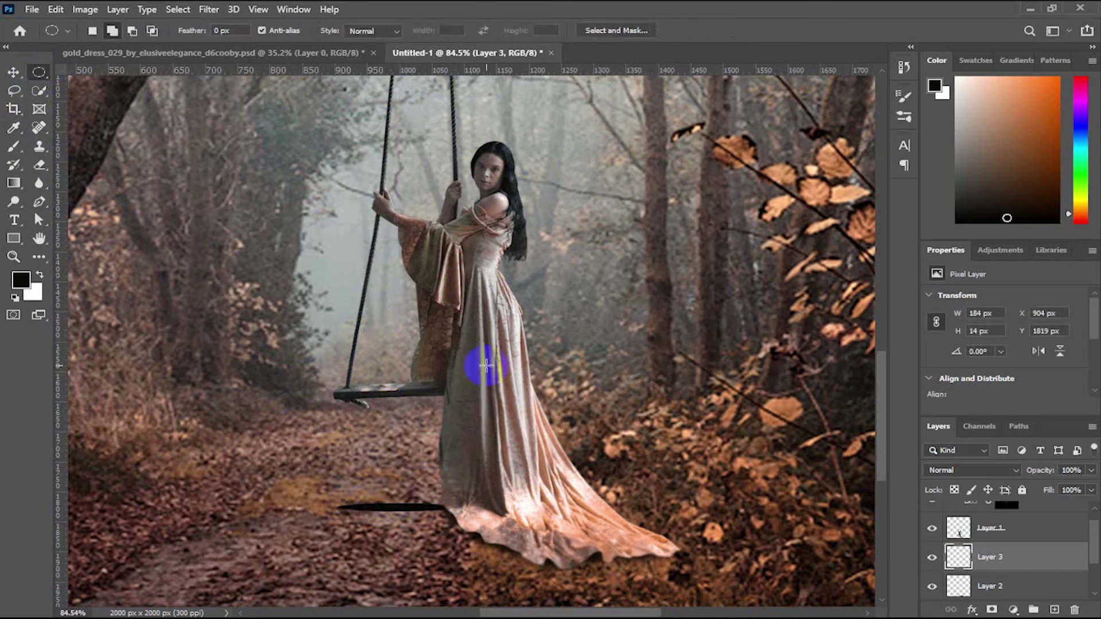
pyautogui.click(202, 8)
pyautogui.moveTo(218, 190)
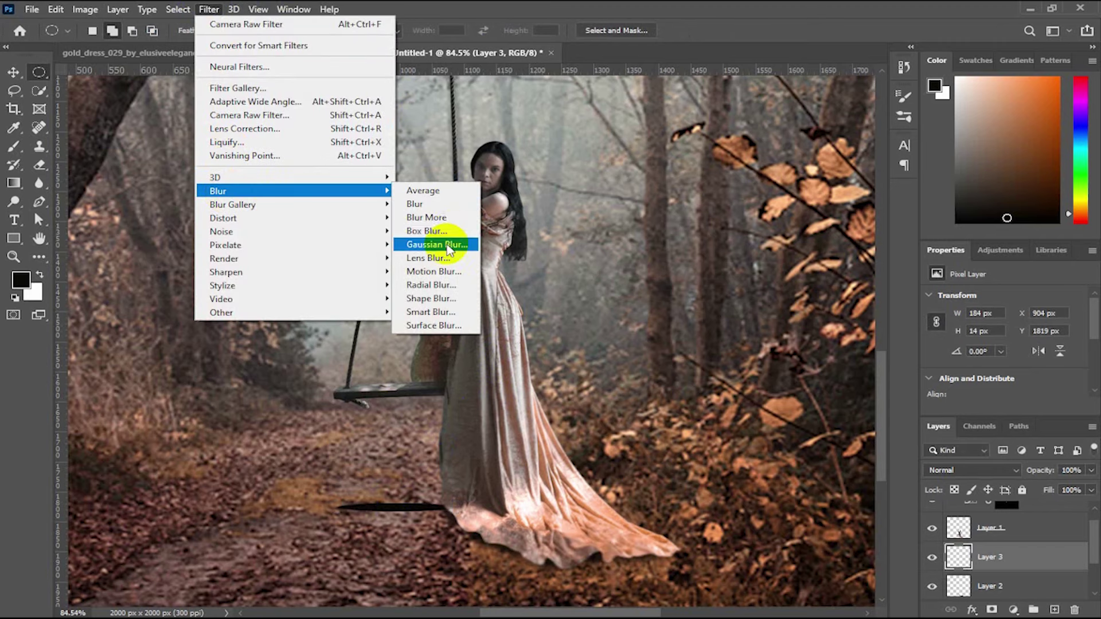
# Soften the ground shadow with a Gaussian Blur of about 4.3 px radius.
pyautogui.click(445, 244)
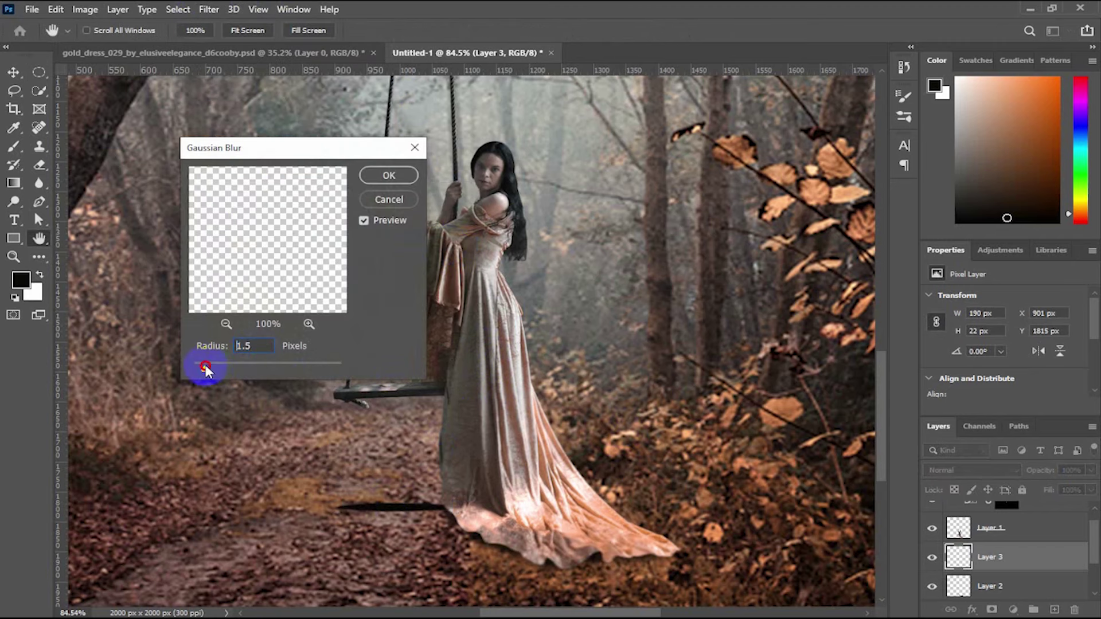
pyautogui.moveTo(209, 365); pyautogui.dragTo(212, 365)
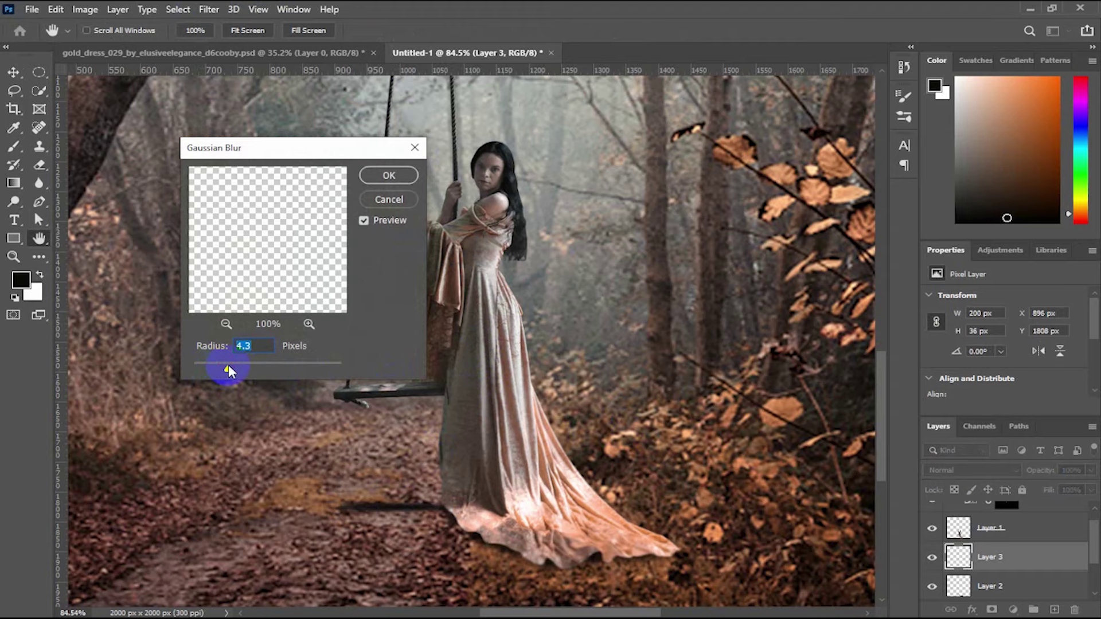
pyautogui.click(385, 177)
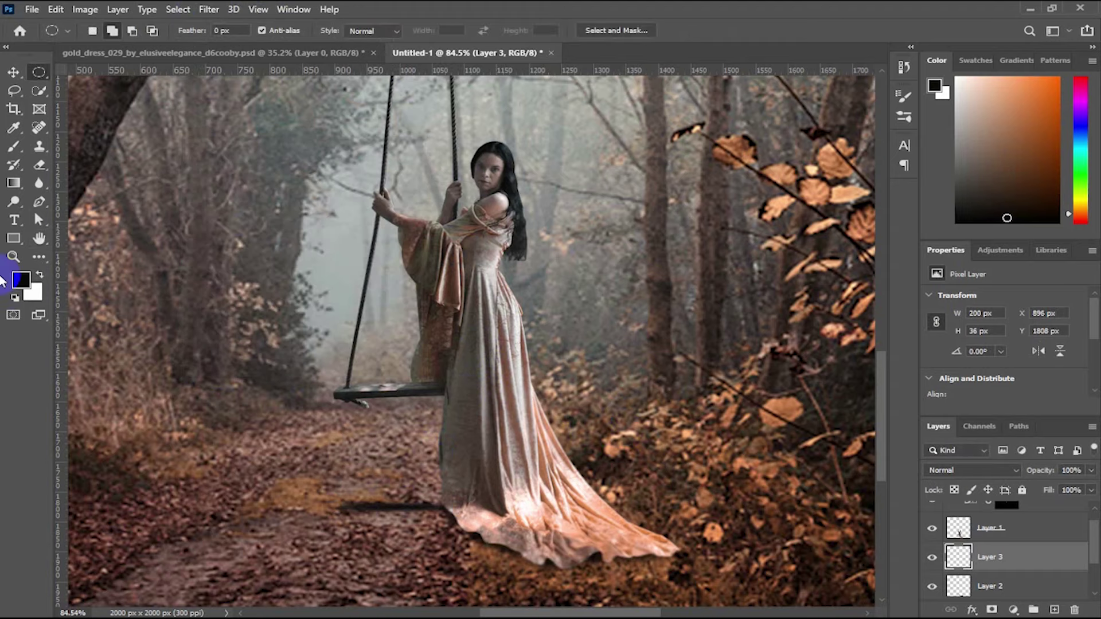
pyautogui.click(13, 256)
pyautogui.moveTo(448, 438); pyautogui.dragTo(381, 393)
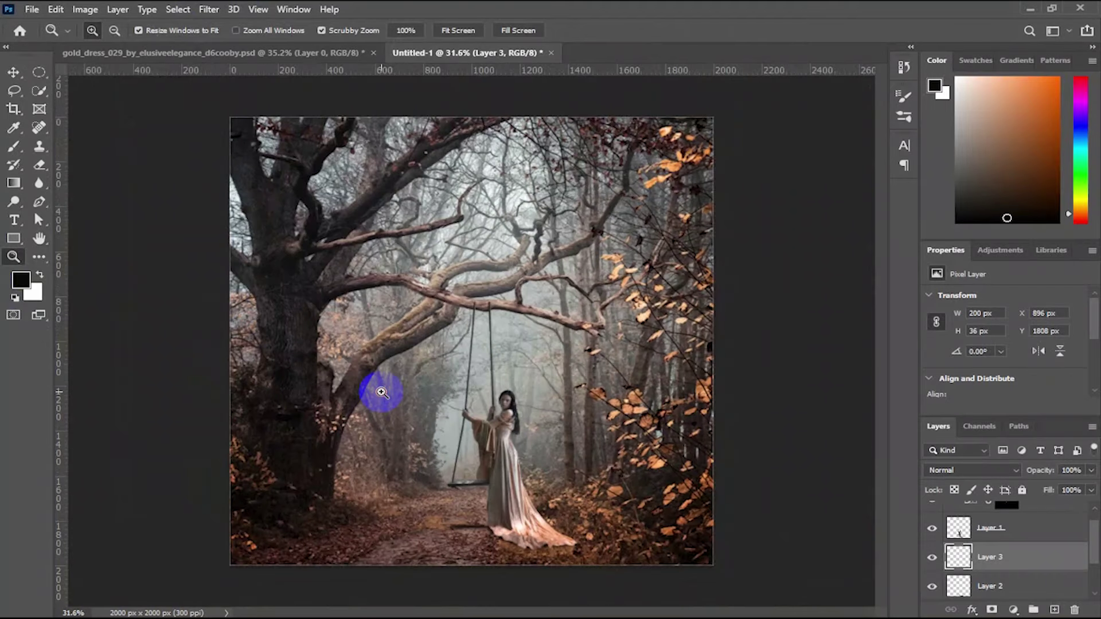
pyautogui.moveTo(481, 510); pyautogui.dragTo(521, 536)
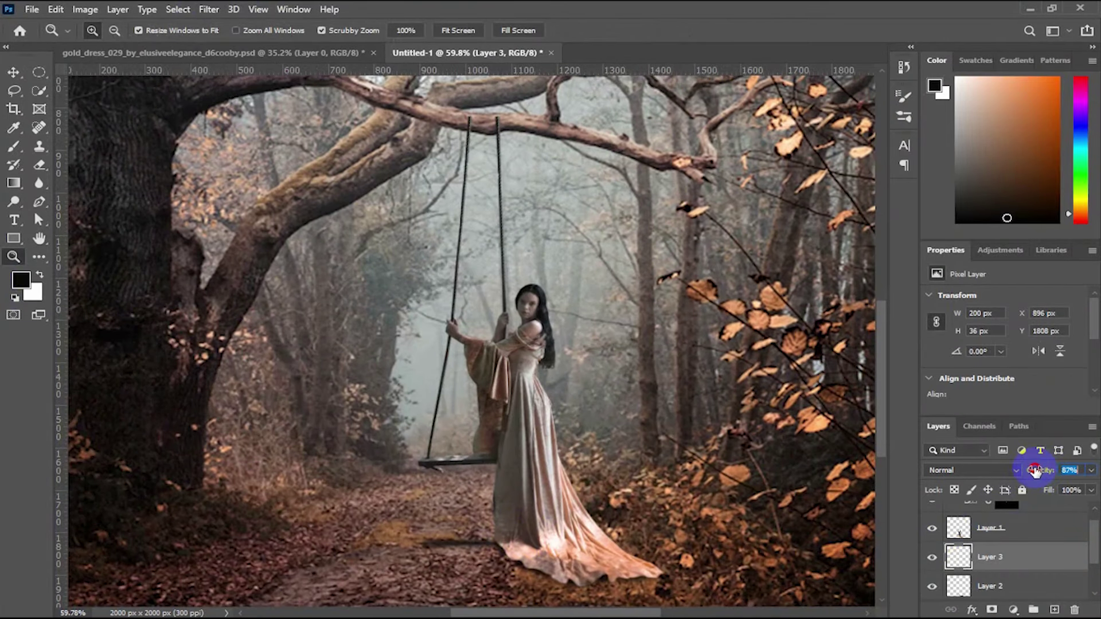
# Lower the shadow layer to 92% opacity and add a new empty Layer 4 above it.
pyautogui.moveTo(582, 508)
pyautogui.mouseDown()
pyautogui.moveTo(565, 504)
pyautogui.moveTo(504, 577)
pyautogui.moveTo(553, 576)
pyautogui.mouseUp()
pyautogui.click(1053, 610)
pyautogui.click(11, 147)
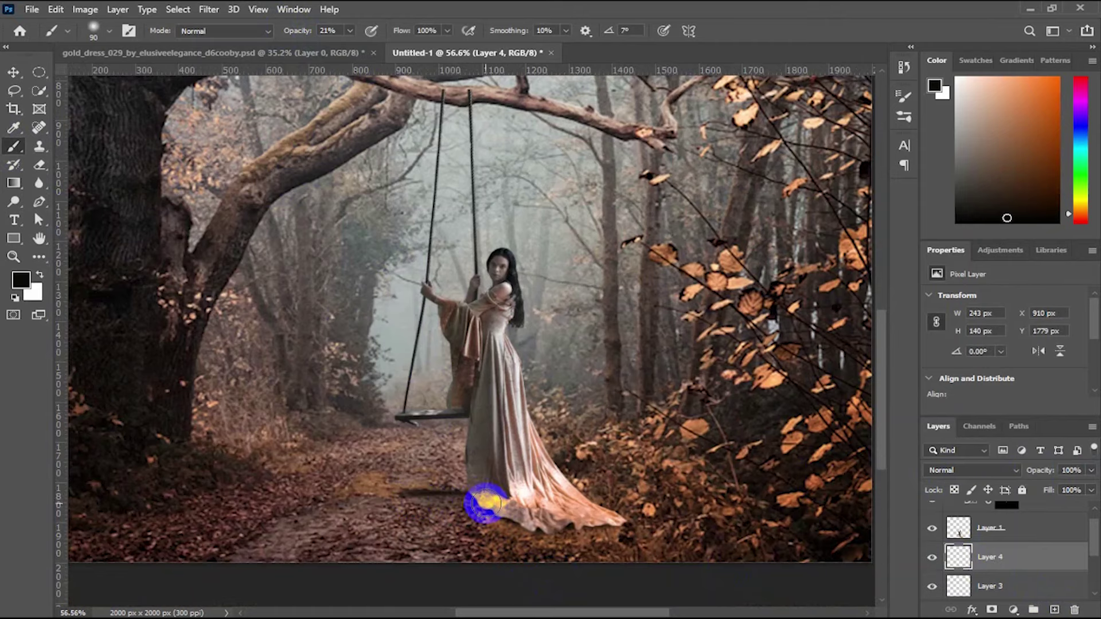
# Paint soft low-opacity black shading along the dress hem on Layer 4, then recheck the view.
pyautogui.moveTo(591, 563)
pyautogui.mouseDown()
pyautogui.moveTo(415, 502)
pyautogui.moveTo(575, 519)
pyautogui.moveTo(503, 524)
pyautogui.moveTo(541, 531)
pyautogui.moveTo(624, 523)
pyautogui.mouseUp()
pyautogui.click(15, 298)
pyautogui.click(14, 256)
pyautogui.moveTo(466, 247); pyautogui.dragTo(428, 302)
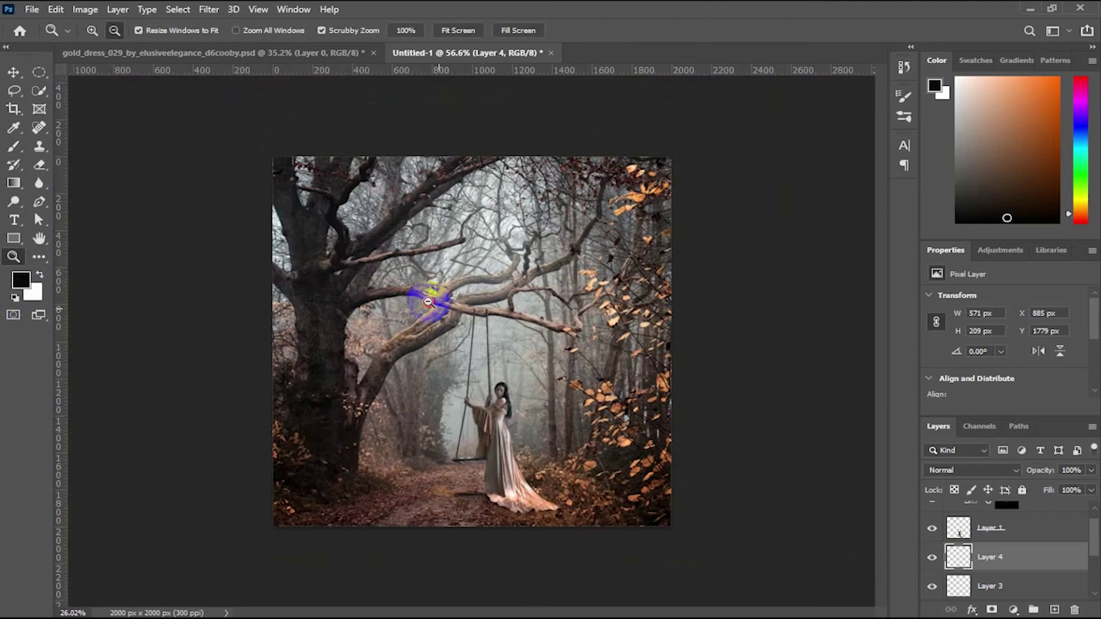
pyautogui.moveTo(504, 407)
pyautogui.mouseDown()
pyautogui.moveTo(581, 466)
pyautogui.moveTo(511, 418)
pyautogui.mouseUp()
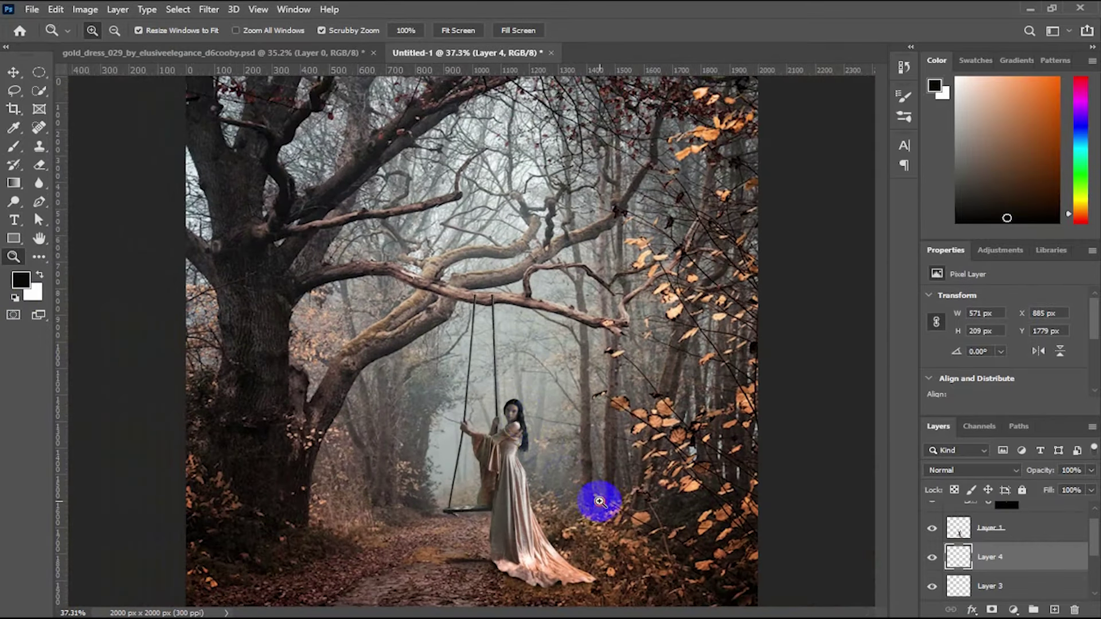
pyautogui.moveTo(599, 502)
pyautogui.mouseDown()
pyautogui.moveTo(558, 484)
pyautogui.moveTo(499, 536)
pyautogui.moveTo(546, 551)
pyautogui.moveTo(514, 536)
pyautogui.moveTo(536, 547)
pyautogui.mouseUp()
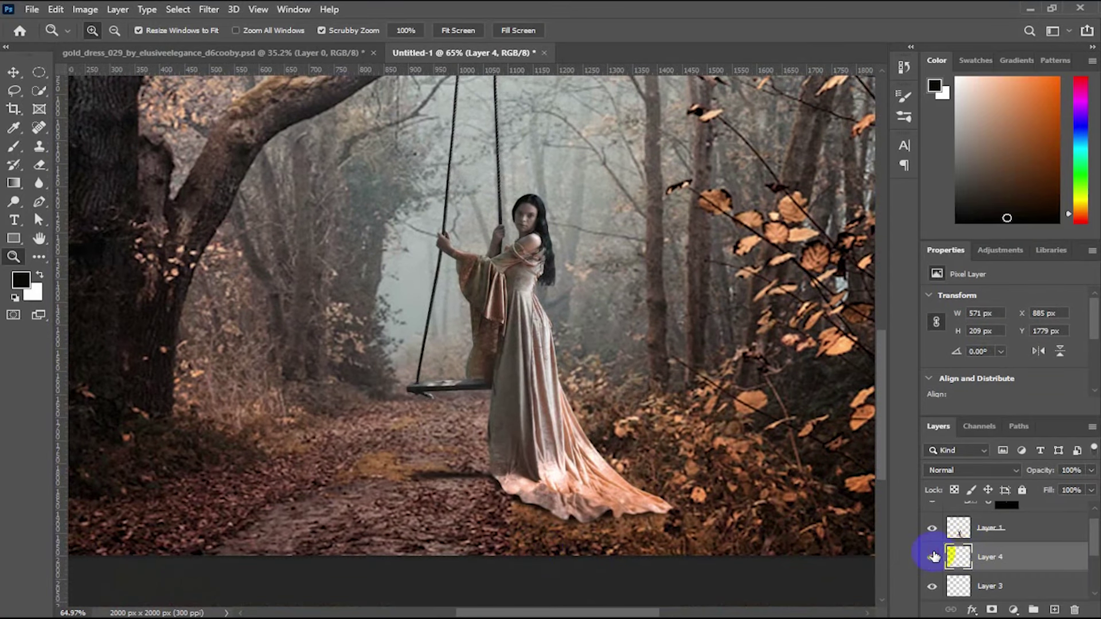
pyautogui.click(13, 148)
# Deepen the black shadow along the dress hem and fit the whole image in view.
pyautogui.moveTo(507, 479)
pyautogui.mouseDown()
pyautogui.moveTo(494, 493)
pyautogui.moveTo(348, 483)
pyautogui.moveTo(423, 501)
pyautogui.moveTo(425, 484)
pyautogui.moveTo(618, 519)
pyautogui.mouseUp()
pyautogui.press('z')
pyautogui.hotkey('ctrl', '0')
pyautogui.scroll(1, 1044, 528)
# Zoom in on the swing rope tops at the branch and select Layer 1.
pyautogui.click(1044, 519)
pyautogui.moveTo(458, 321)
pyautogui.mouseDown()
pyautogui.moveTo(509, 459)
pyautogui.moveTo(516, 270)
pyautogui.mouseUp()
pyautogui.click(931, 548)
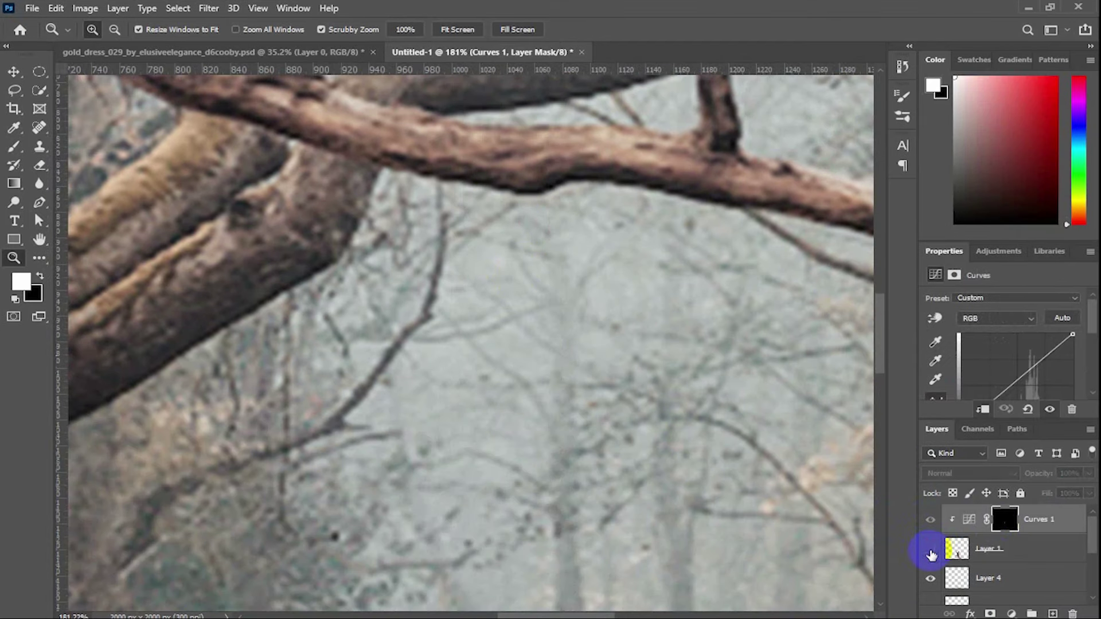
pyautogui.moveTo(496, 177); pyautogui.dragTo(541, 223)
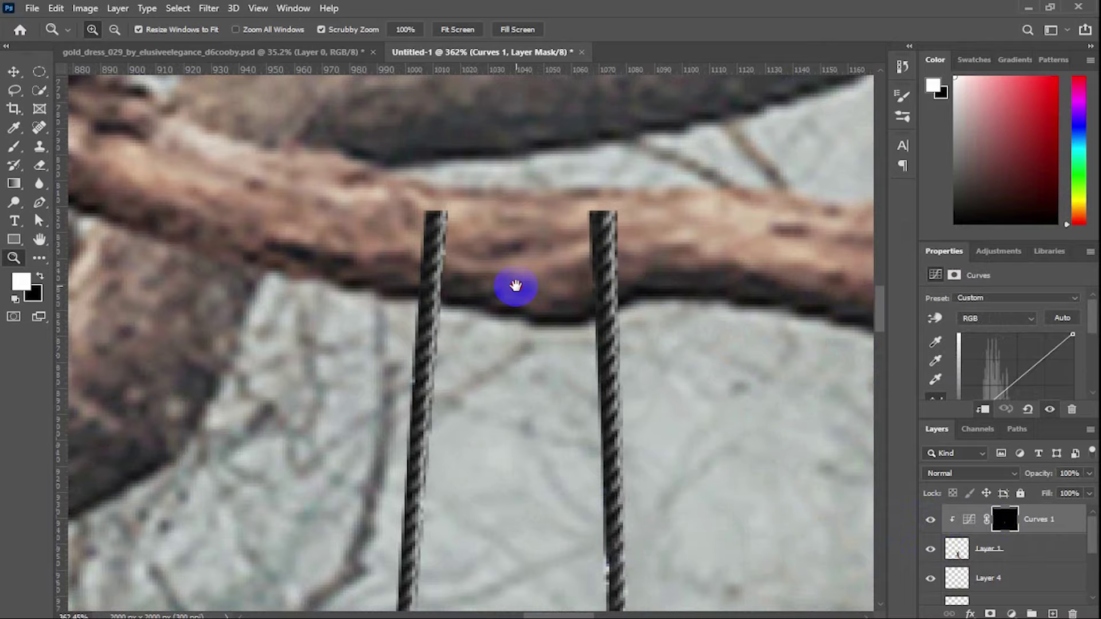
pyautogui.click(1015, 551)
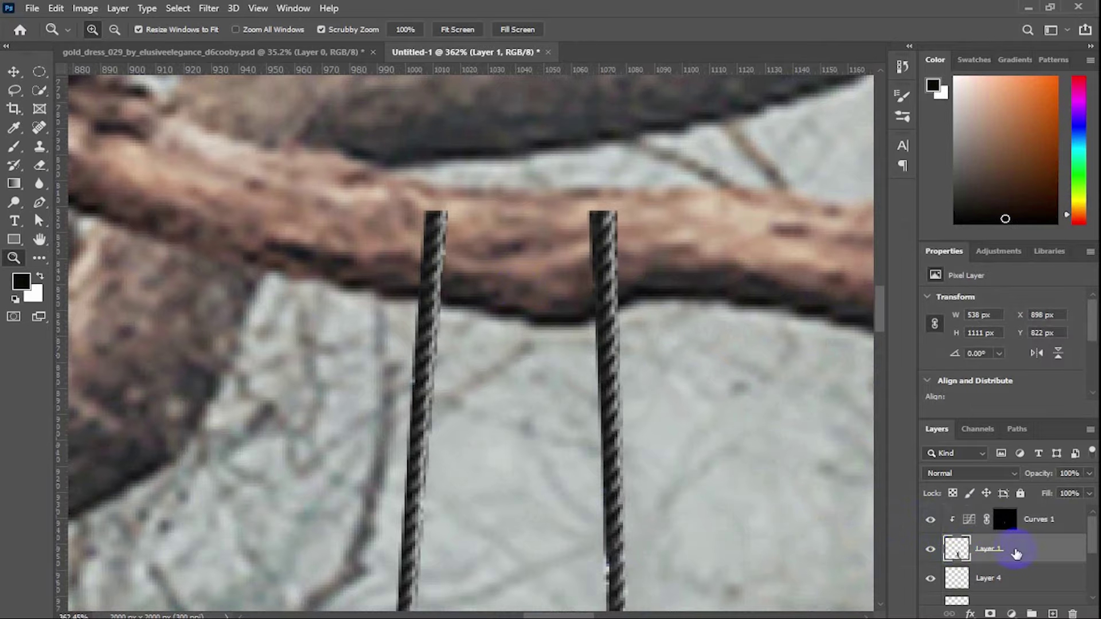
# Add a layer mask to Layer 1 and paint black over the rope tops at the branch.
pyautogui.click(990, 614)
pyautogui.click(15, 148)
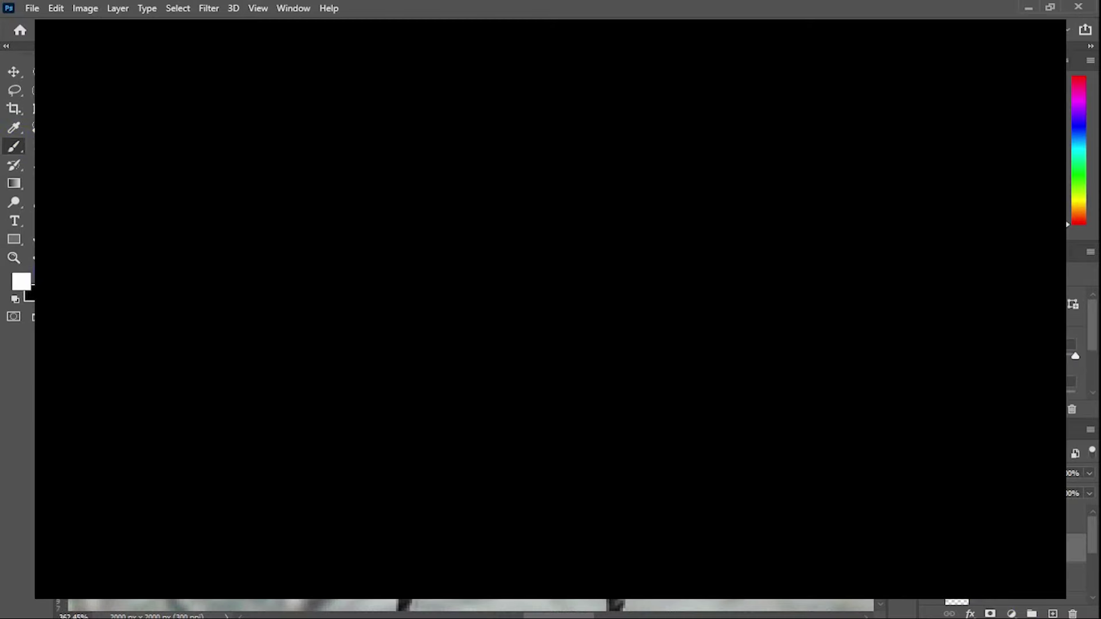
pyautogui.click(29, 266)
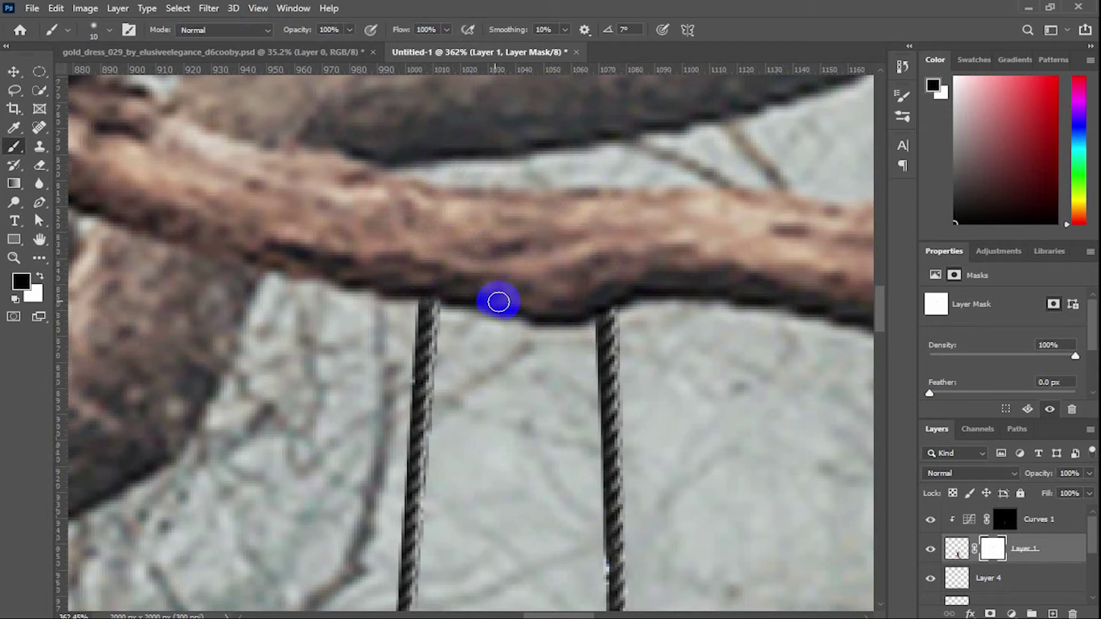
pyautogui.moveTo(482, 298); pyautogui.dragTo(451, 296)
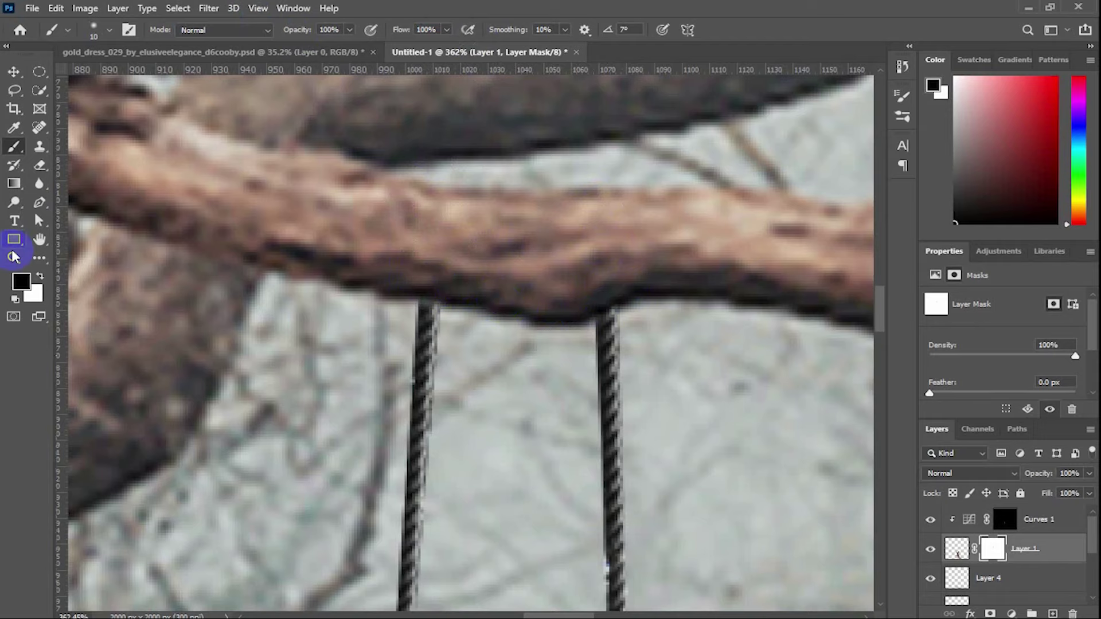
# Zoom out to review the composite and toggle Layer 2's visibility.
pyautogui.click(14, 257)
pyautogui.keyDown('alt'); pyautogui.click(368, 267); pyautogui.keyUp('alt')
pyautogui.moveTo(368, 267); pyautogui.dragTo(266, 204)
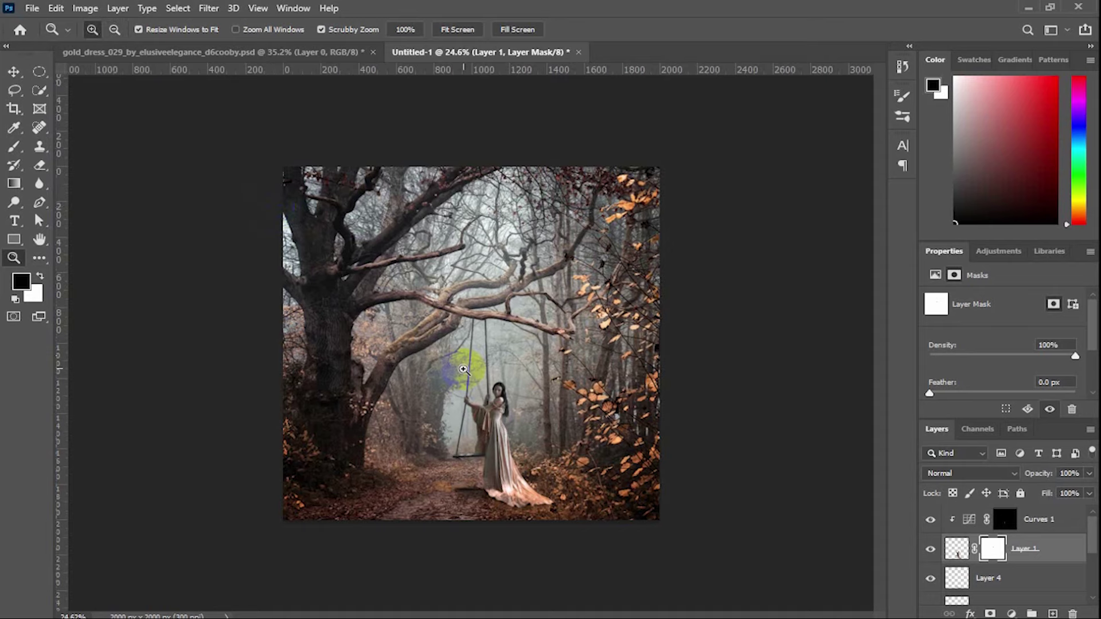
pyautogui.click(247, 202)
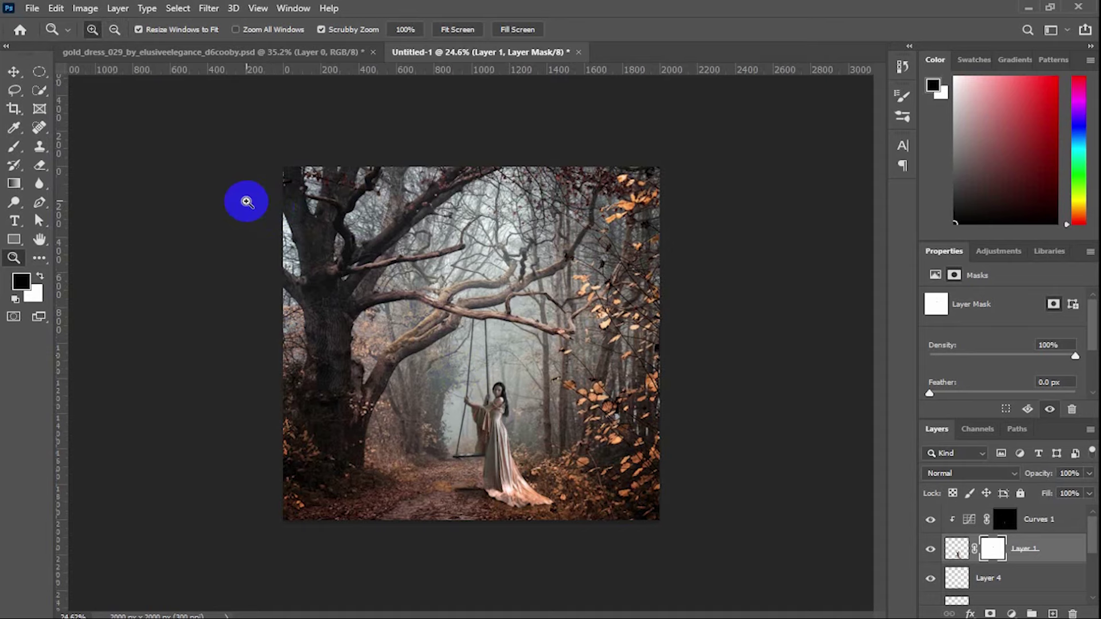
pyautogui.moveTo(512, 519); pyautogui.dragTo(568, 539)
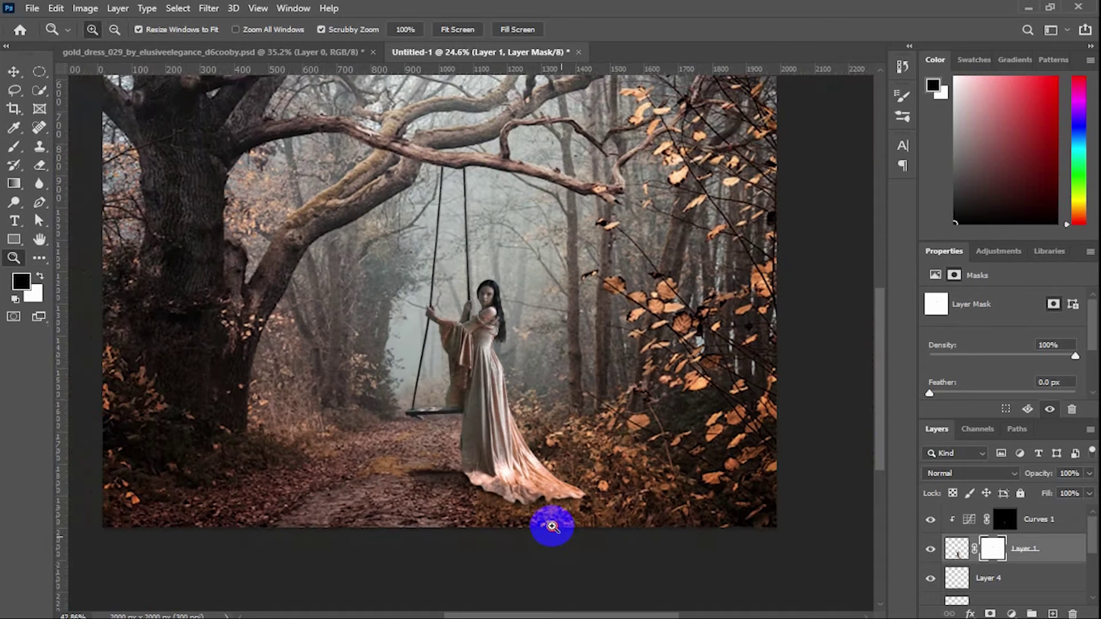
pyautogui.moveTo(569, 539); pyautogui.dragTo(540, 519)
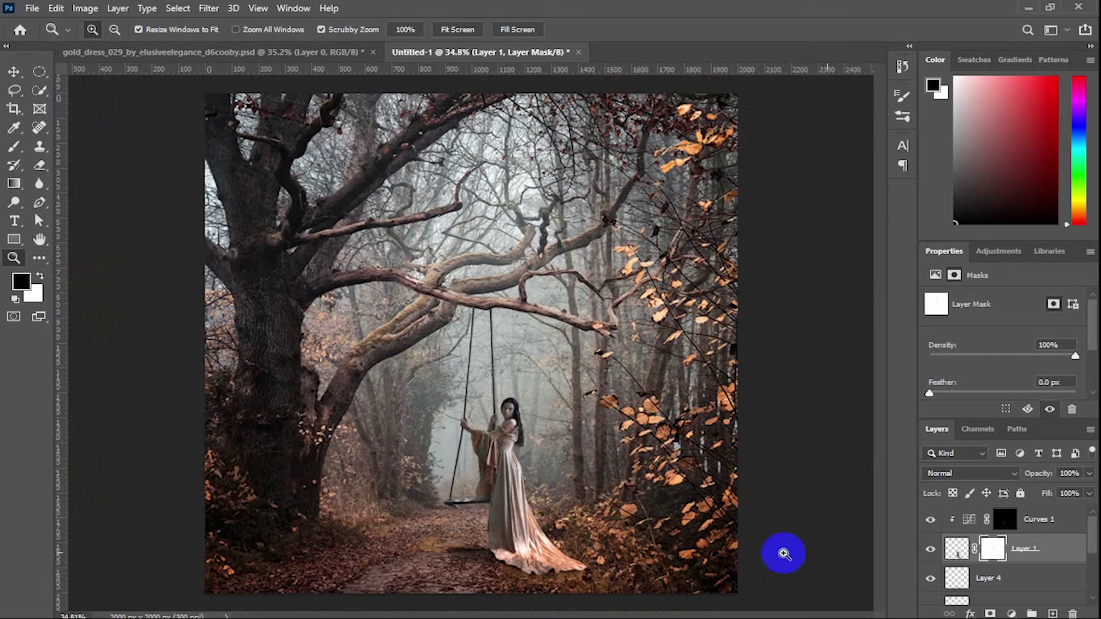
pyautogui.scroll(-3, 941, 577)
pyautogui.click(931, 550)
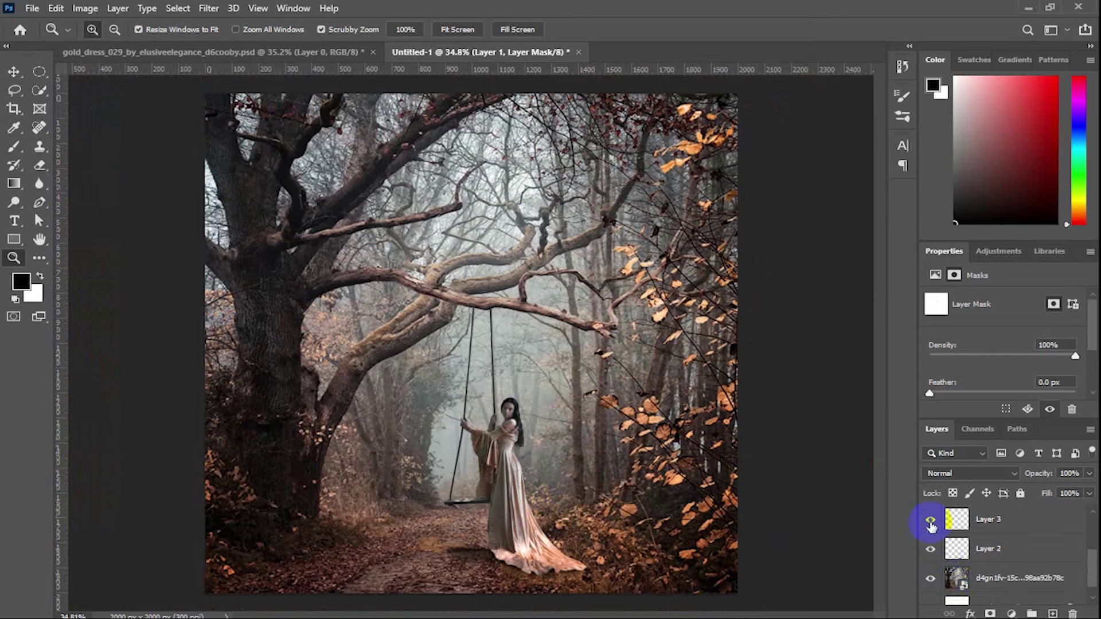
# Select the Layer 3 shadow and move it lower, beneath the swing.
pyautogui.click(930, 520)
pyautogui.click(987, 519)
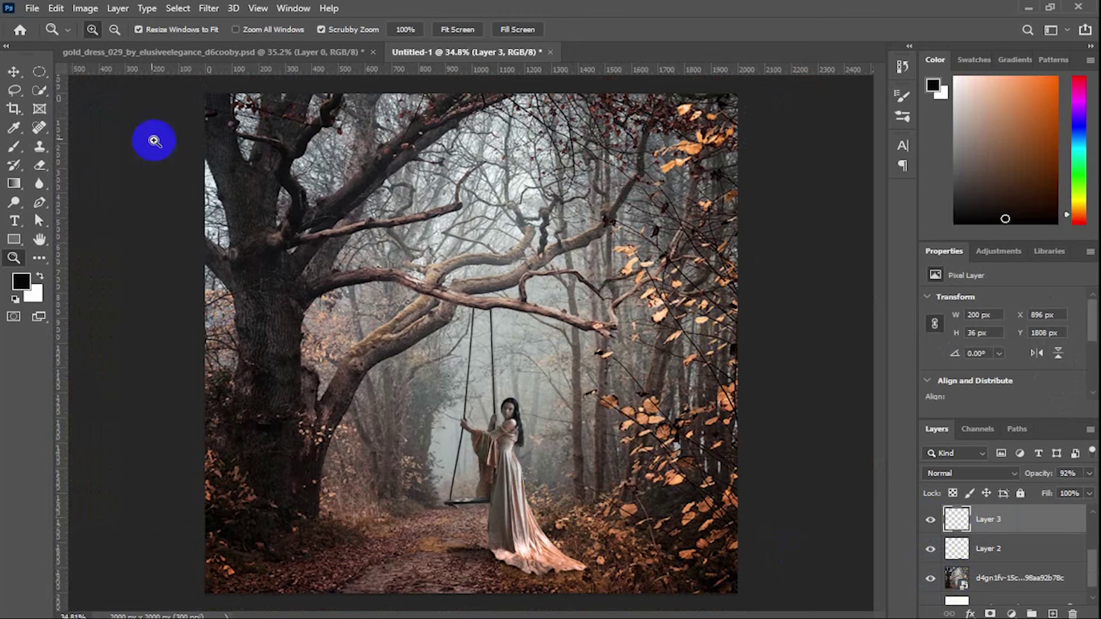
pyautogui.click(14, 71)
pyautogui.moveTo(164, 94); pyautogui.dragTo(213, 98)
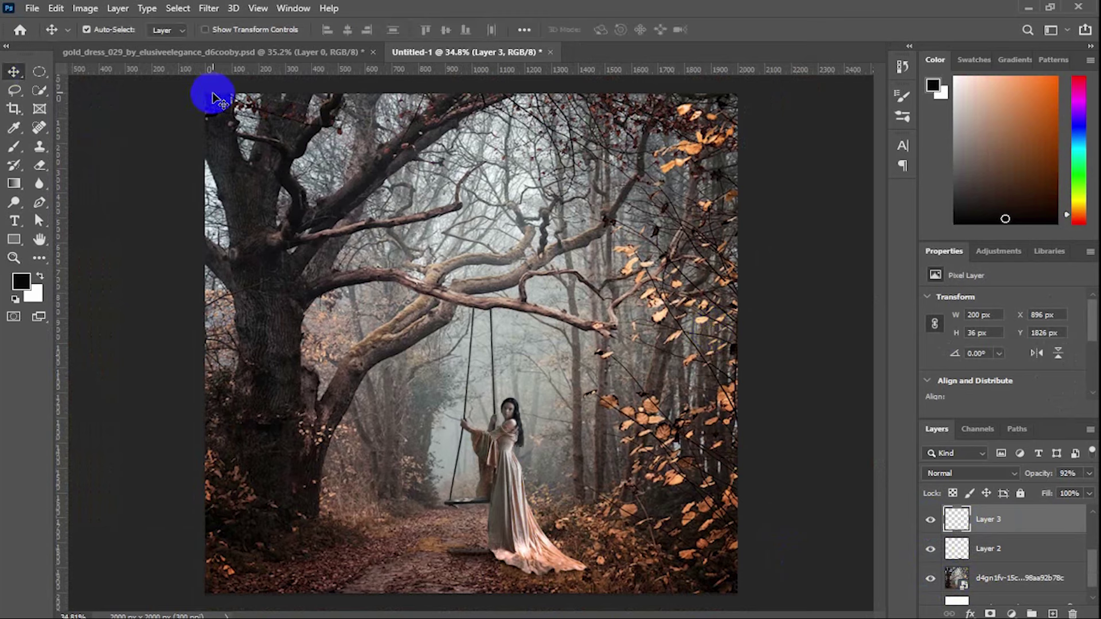
pyautogui.moveTo(479, 391); pyautogui.dragTo(498, 409)
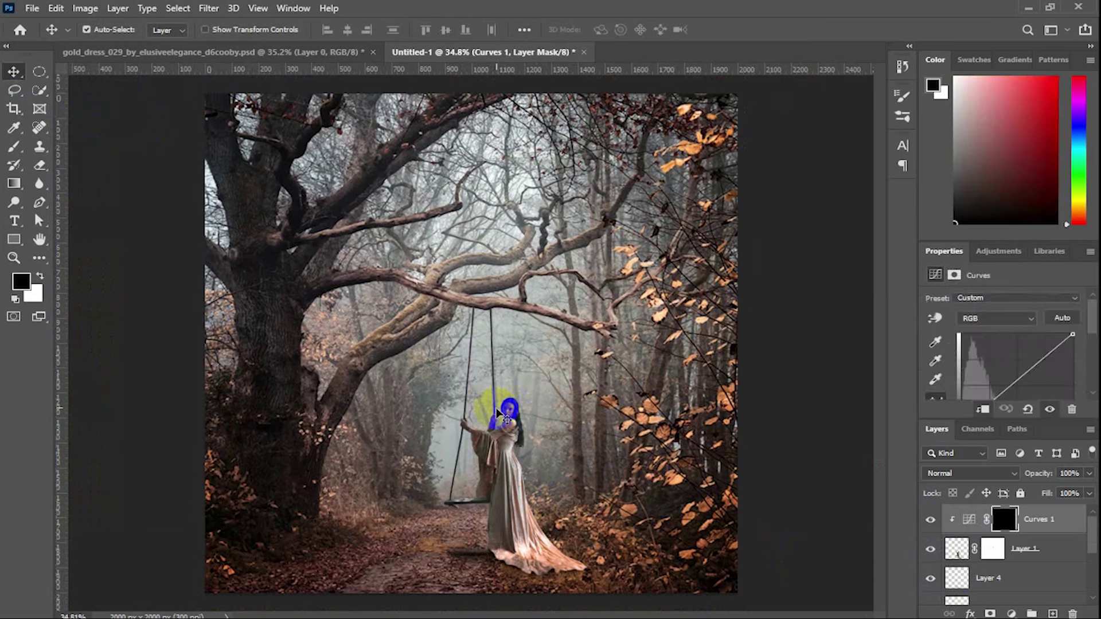
pyautogui.click(14, 258)
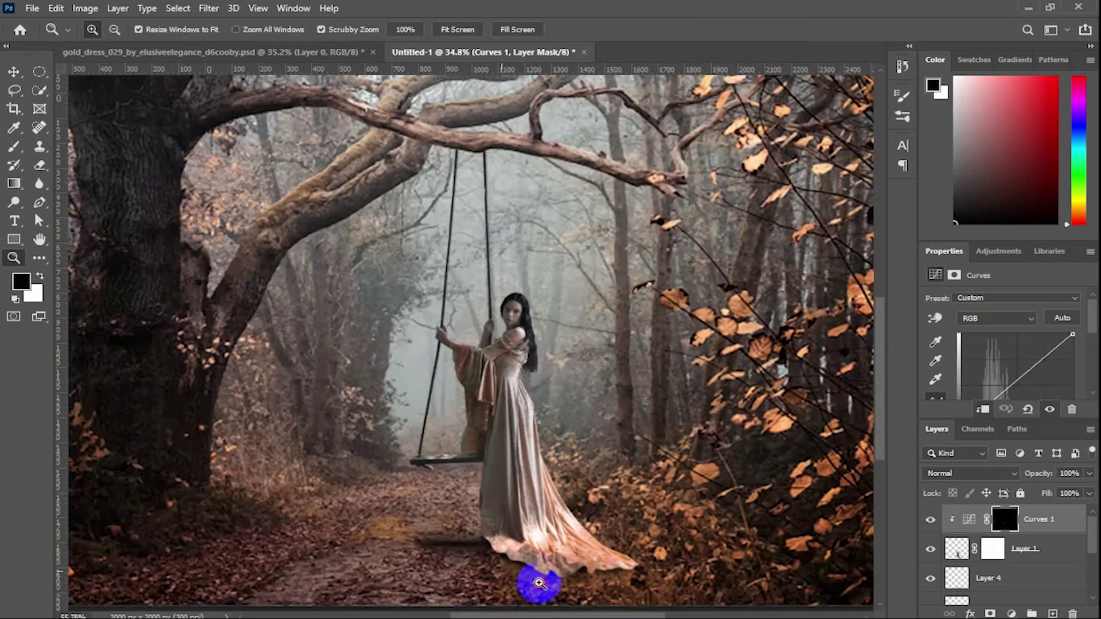
pyautogui.moveTo(538, 583)
pyautogui.mouseDown()
pyautogui.moveTo(555, 585)
pyautogui.moveTo(549, 575)
pyautogui.moveTo(513, 584)
pyautogui.moveTo(636, 586)
pyautogui.moveTo(572, 575)
pyautogui.mouseUp()
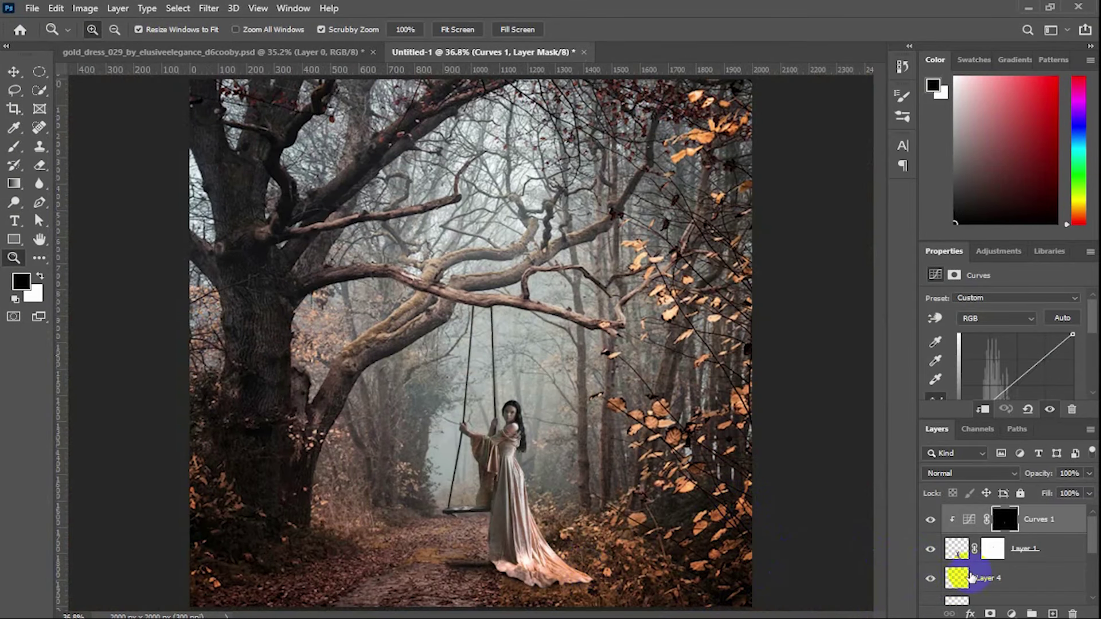
# Fill a new Layer 5 with the merged composite via Apply Image and open it in Camera Raw.
pyautogui.click(1054, 613)
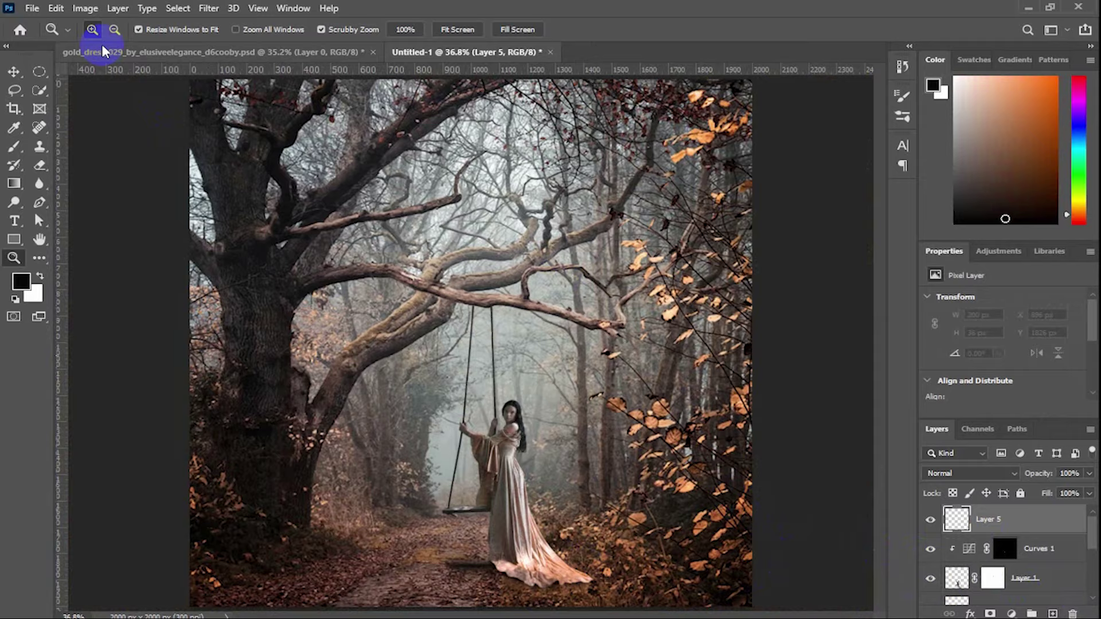
pyautogui.click(207, 8)
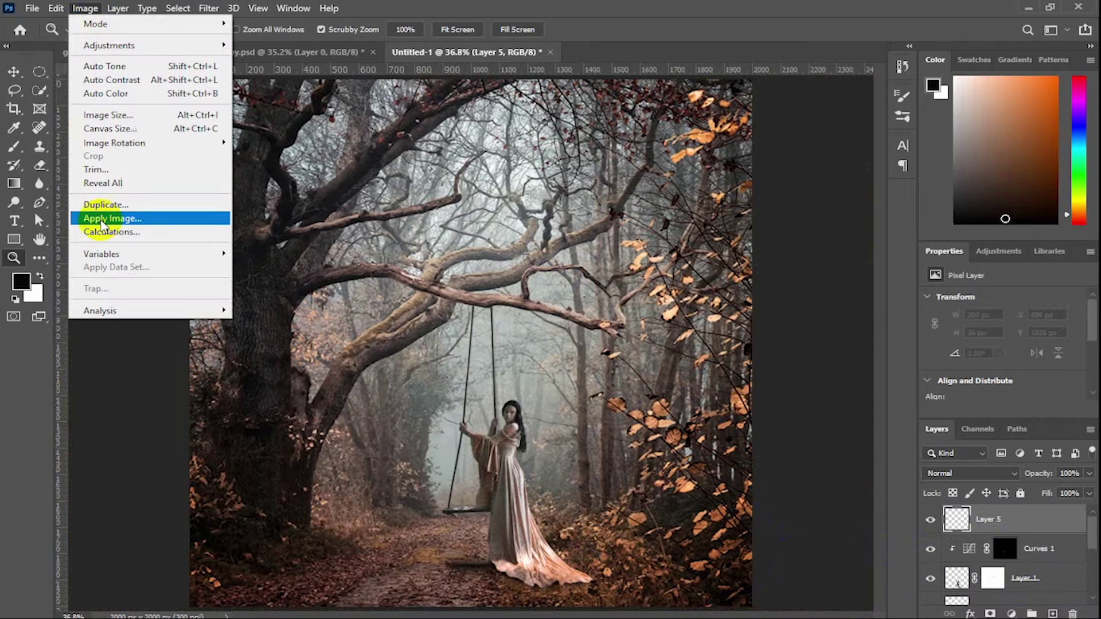
pyautogui.moveTo(85, 8)
pyautogui.click(99, 180)
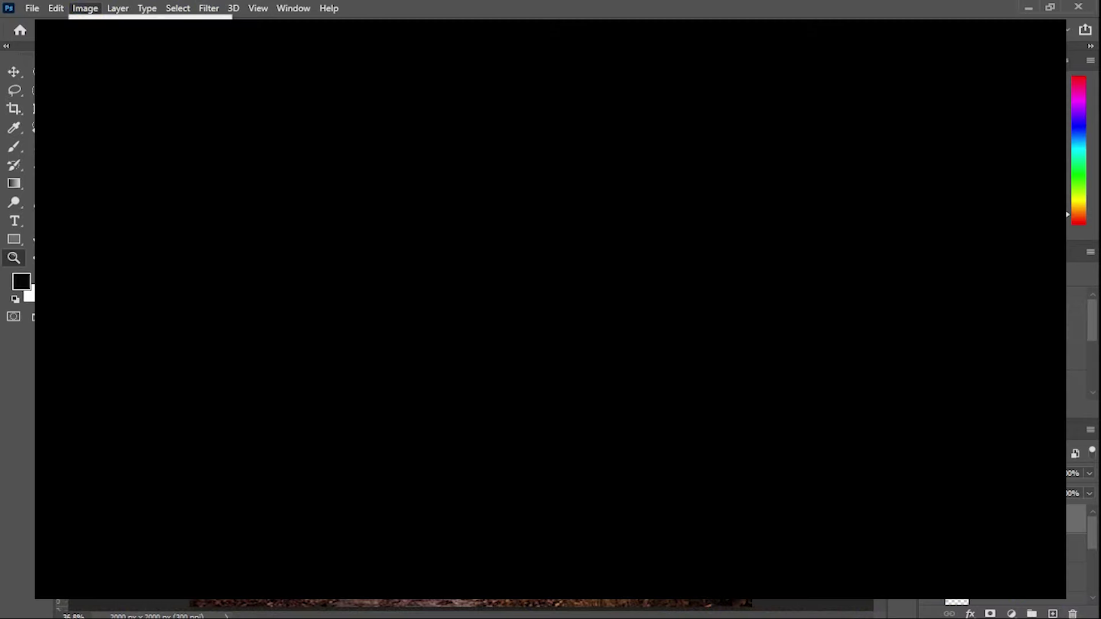
pyautogui.hotkey('ctrl', 'alt', 'f')
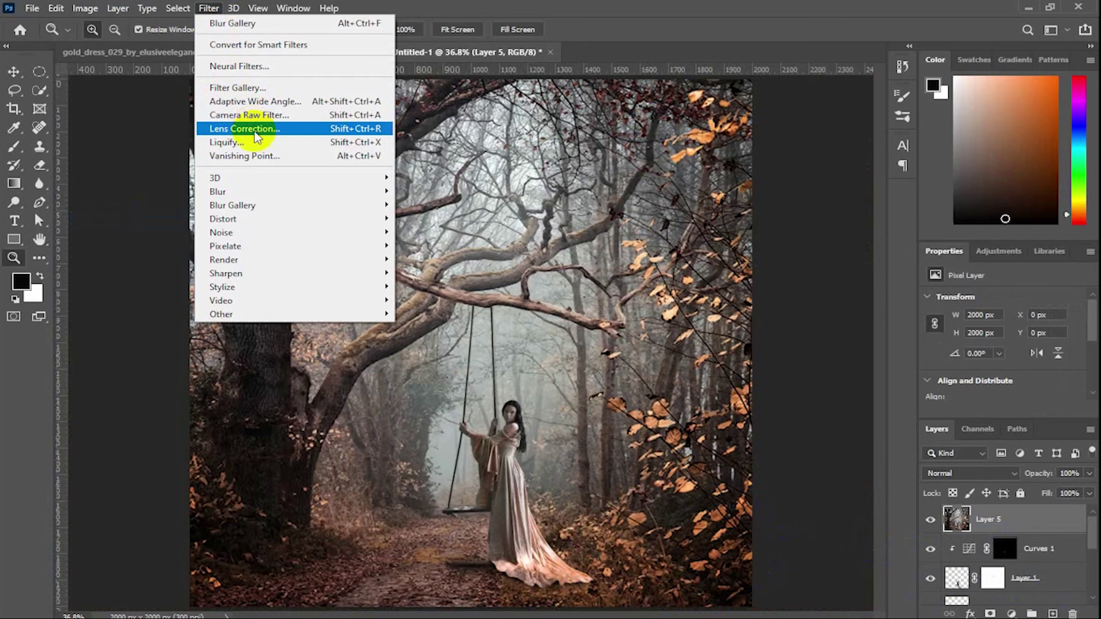
pyautogui.click(252, 130)
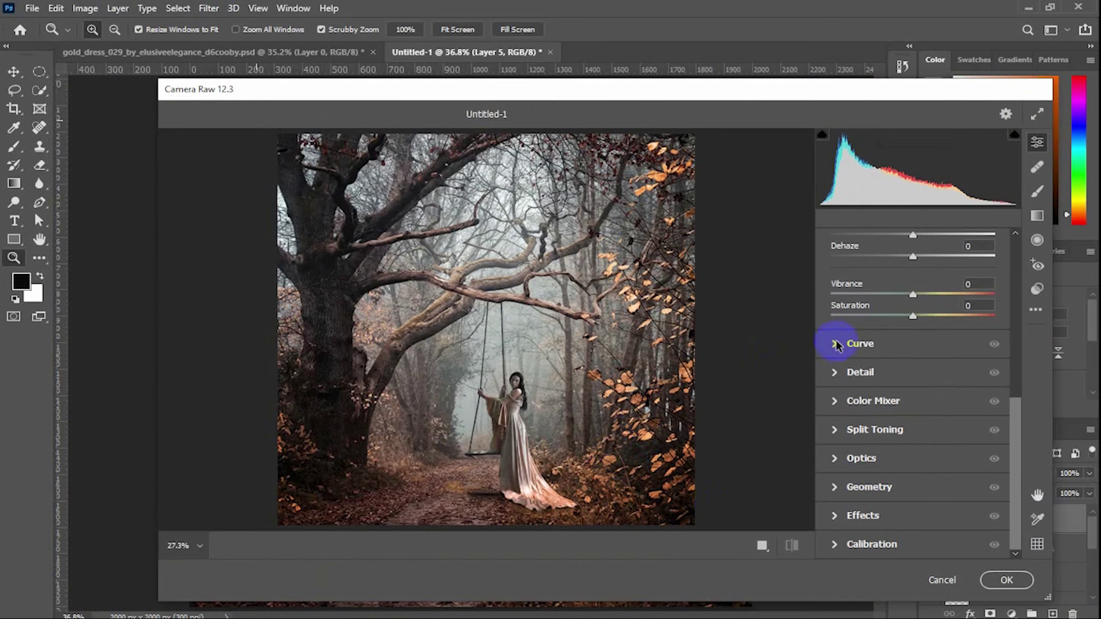
# Set Contrast to -38 and Highlights to -56 in Camera Raw's Basic panel.
pyautogui.scroll(5, 838, 350)
pyautogui.scroll(6, 890, 450)
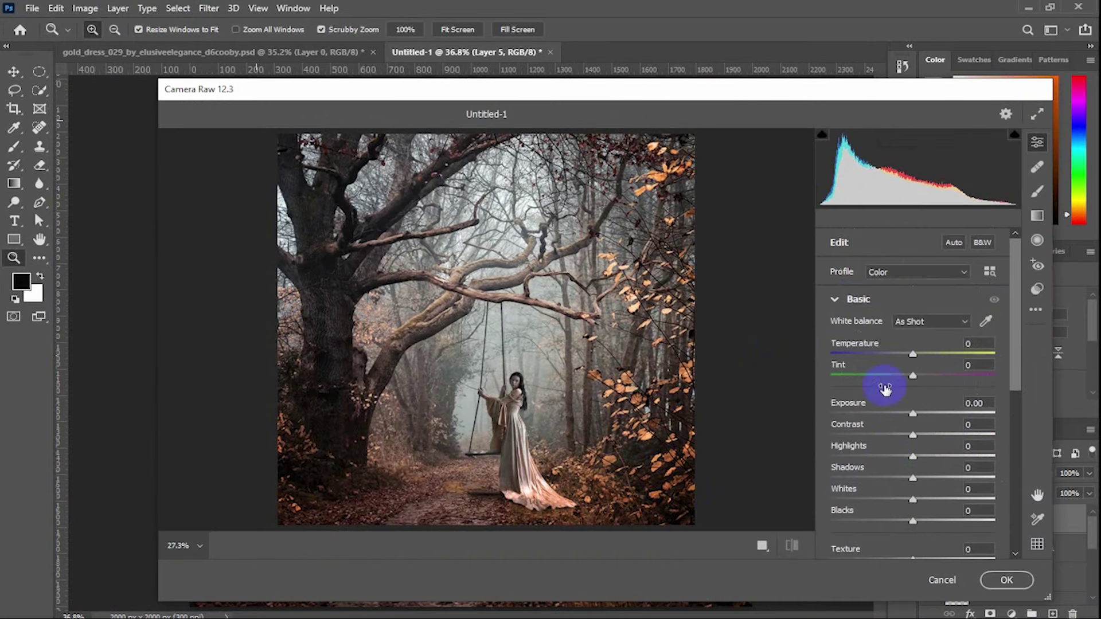
pyautogui.click(849, 302)
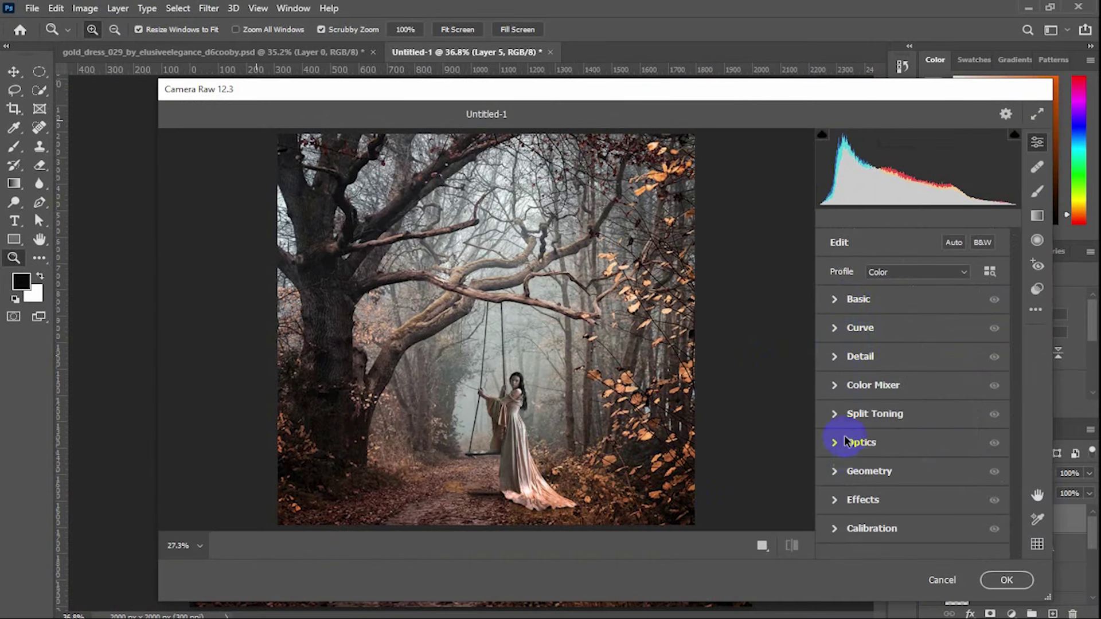
pyautogui.click(835, 386)
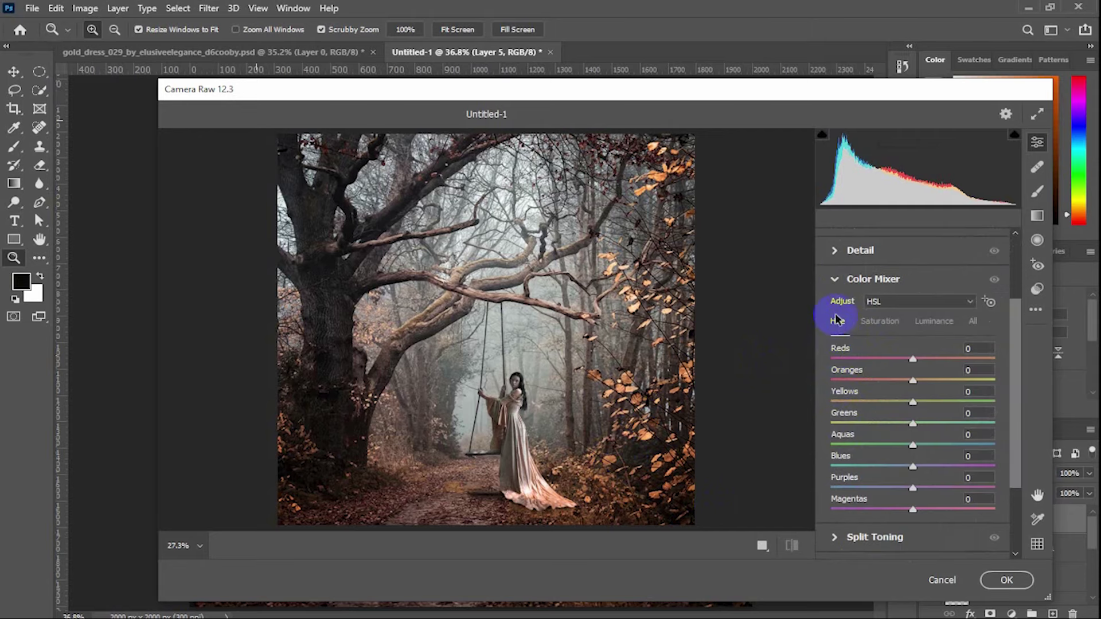
pyautogui.click(836, 280)
pyautogui.click(836, 304)
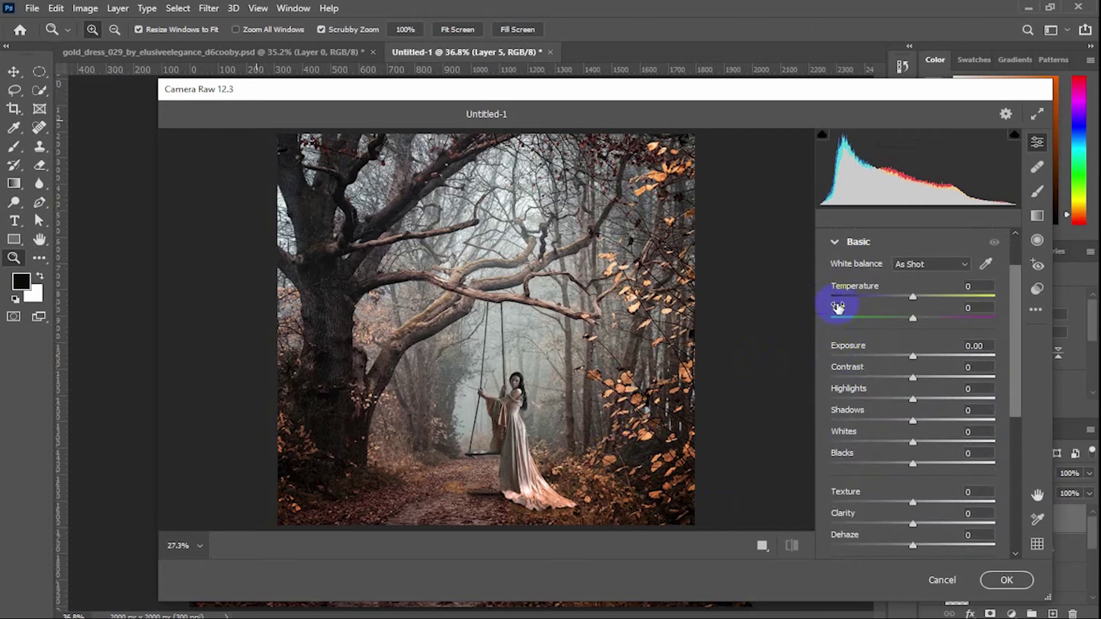
pyautogui.moveTo(913, 378); pyautogui.dragTo(881, 375)
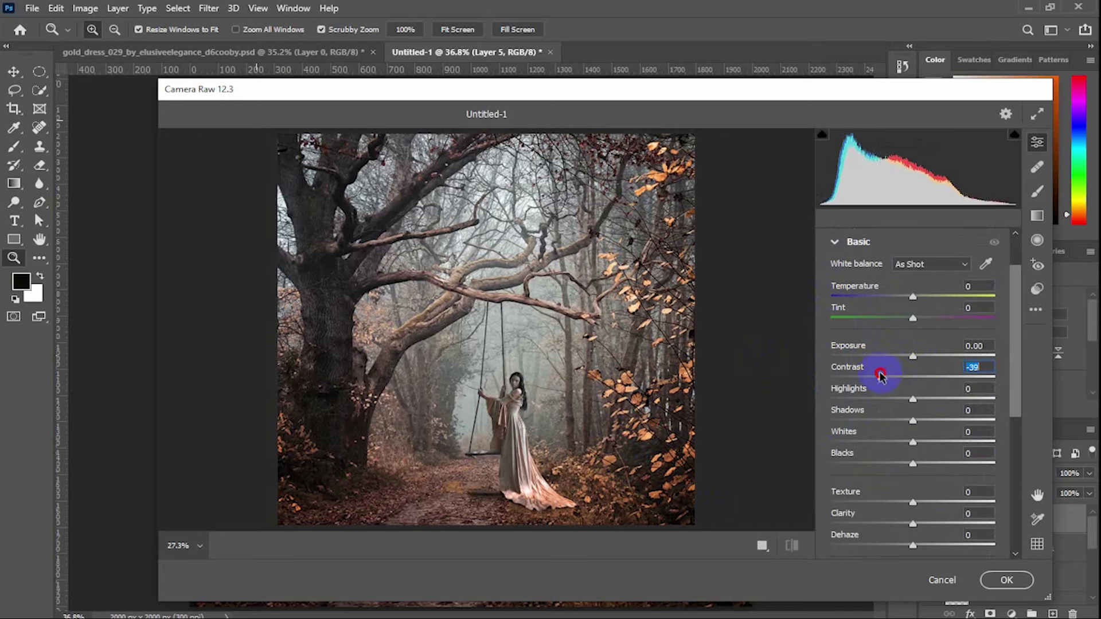
pyautogui.moveTo(881, 376); pyautogui.dragTo(856, 367)
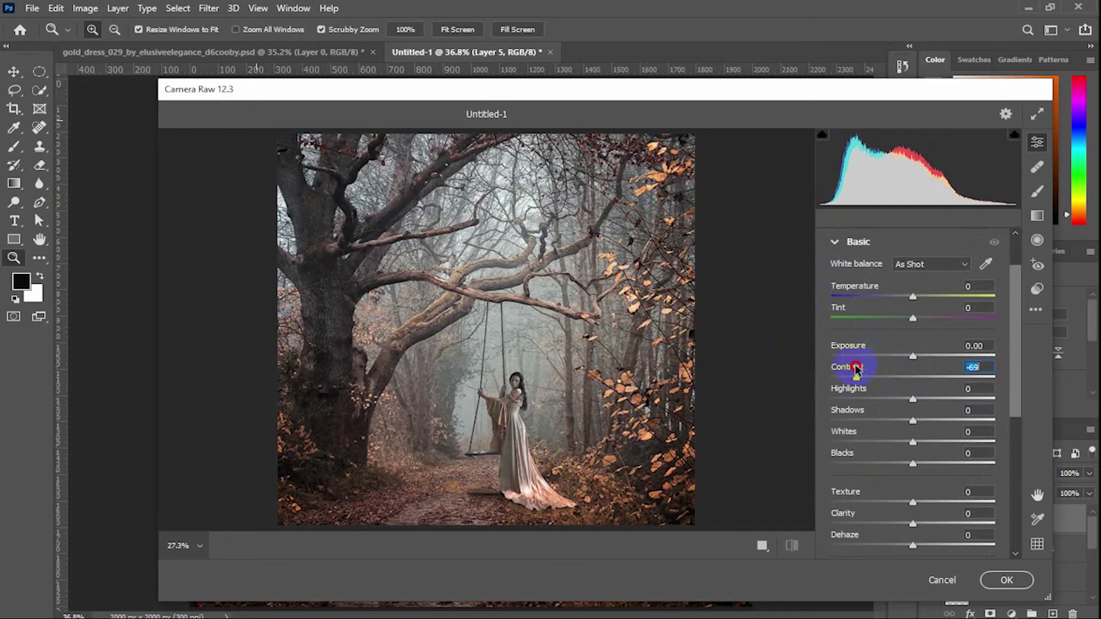
pyautogui.moveTo(856, 367)
pyautogui.mouseDown()
pyautogui.moveTo(933, 402)
pyautogui.moveTo(868, 403)
pyautogui.mouseUp()
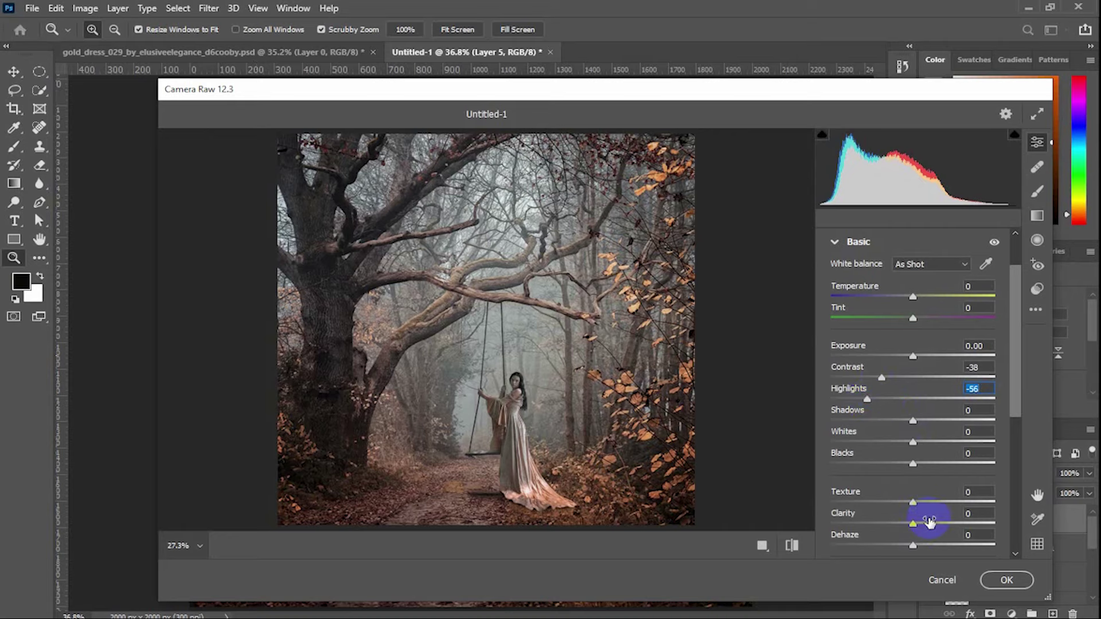
# Raise Vibrance to +21 and apply the Camera Raw grade.
pyautogui.scroll(-2, 911, 499)
pyautogui.scroll(-1, 917, 512)
pyautogui.moveTo(915, 481)
pyautogui.mouseDown()
pyautogui.moveTo(934, 481)
pyautogui.moveTo(886, 482)
pyautogui.moveTo(952, 483)
pyautogui.moveTo(932, 482)
pyautogui.mouseUp()
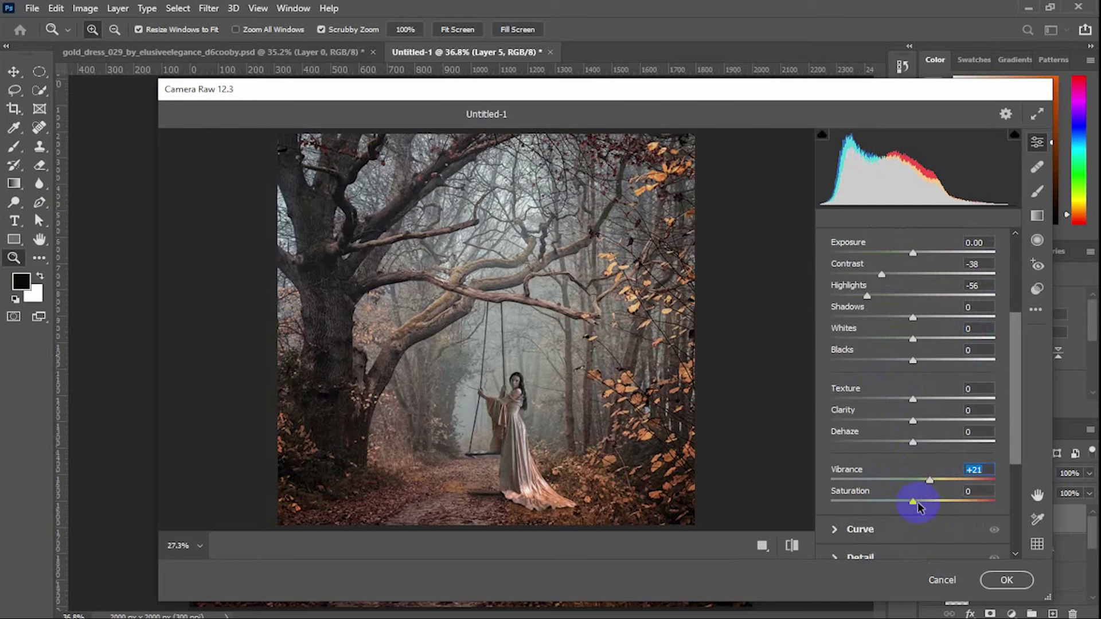
pyautogui.click(1007, 580)
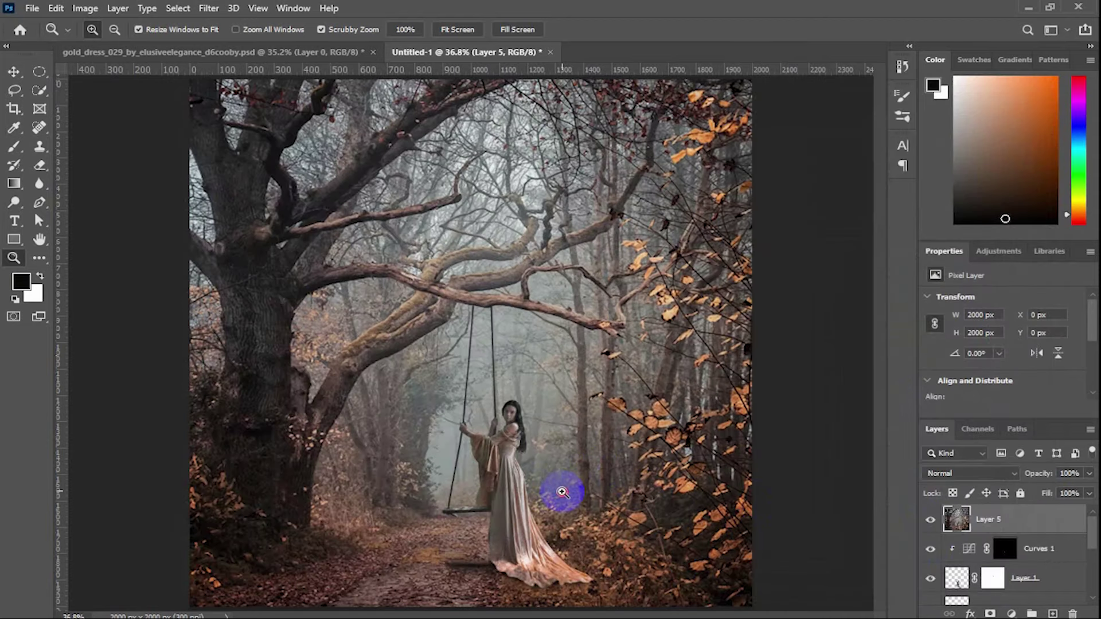
# Check the woman's dress up close, then start a Tilt-Shift blur on merged Layer 5.
pyautogui.moveTo(562, 492); pyautogui.dragTo(492, 442)
pyautogui.click(526, 484)
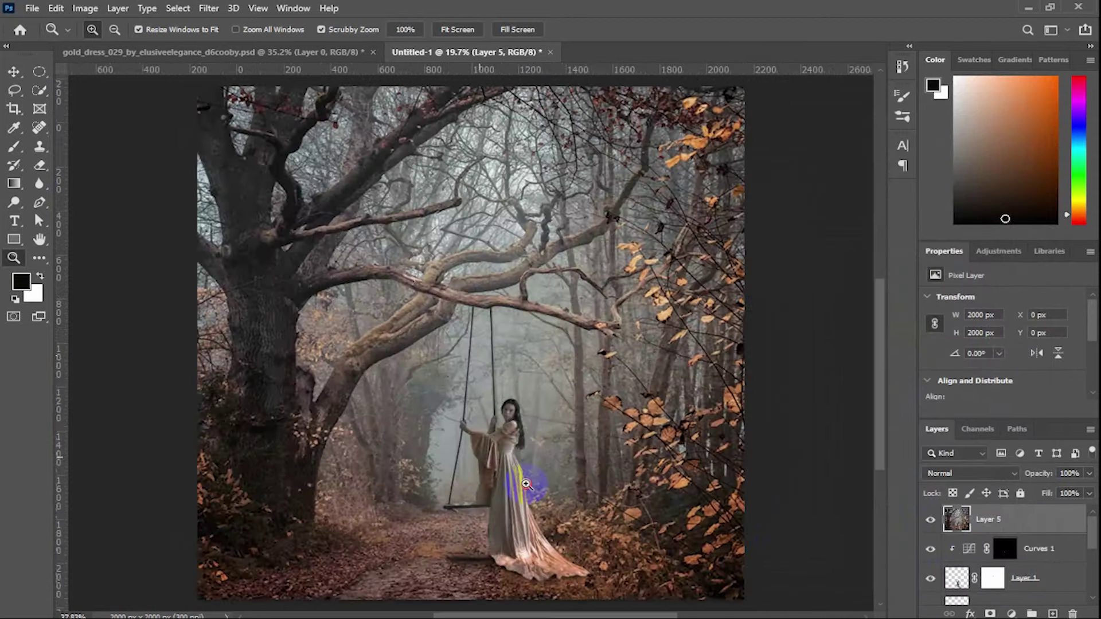
pyautogui.moveTo(526, 484); pyautogui.dragTo(532, 489)
pyautogui.hotkey('ctrl', 'shift', 'a')
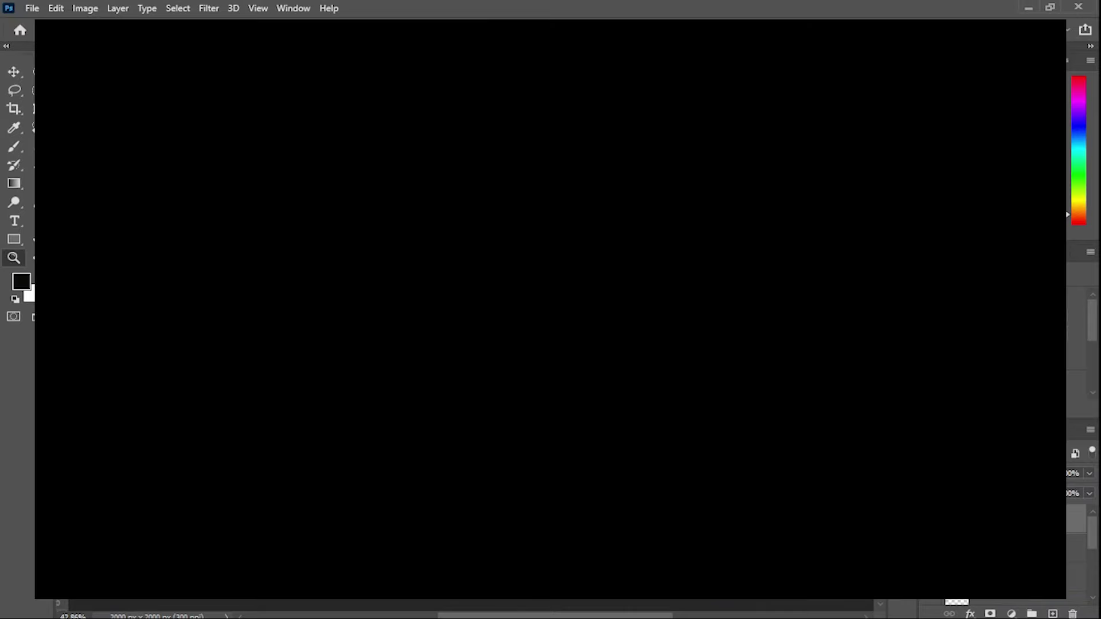
pyautogui.click(206, 8)
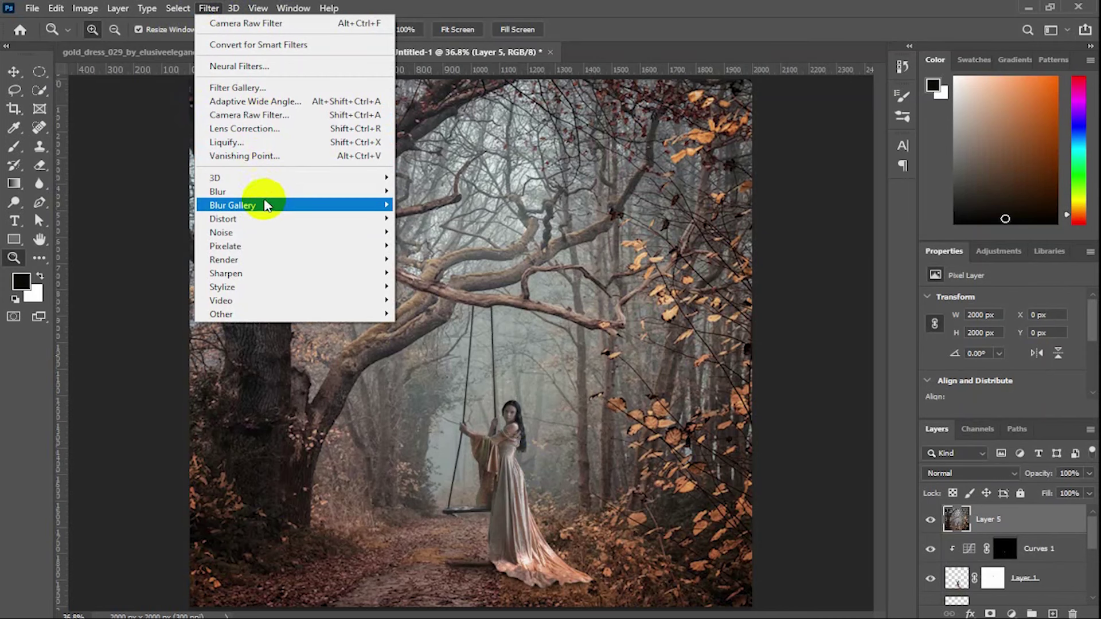
pyautogui.moveTo(232, 204)
pyautogui.click(430, 233)
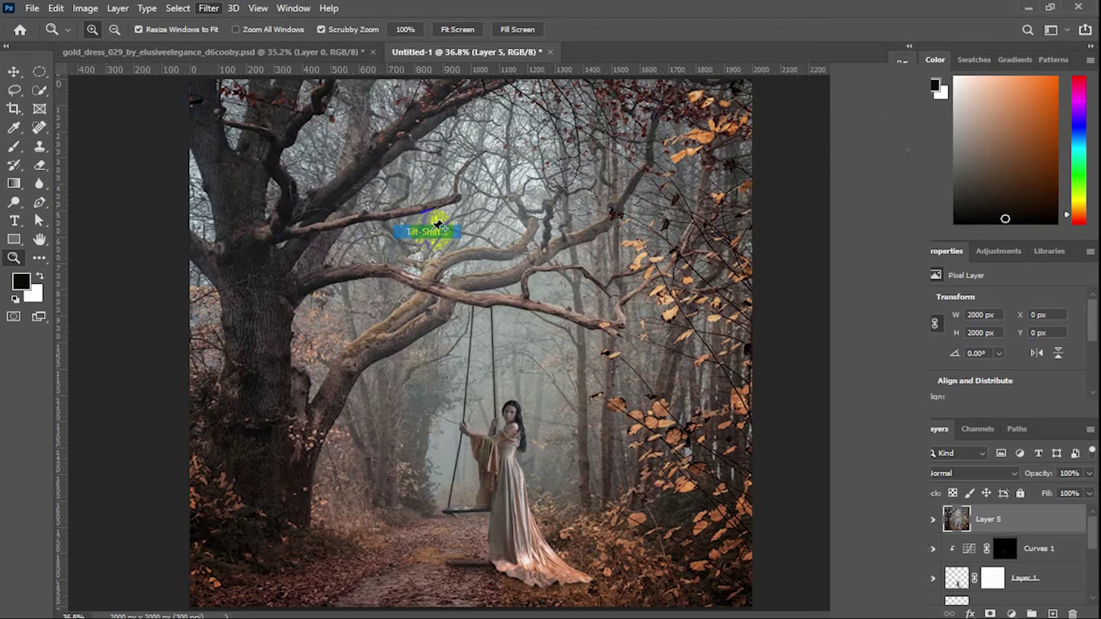
# Widen the 15 px tilt-shift sharp band from the treetops to the swing, then apply it.
pyautogui.moveTo(497, 565); pyautogui.dragTo(490, 610)
pyautogui.moveTo(525, 396)
pyautogui.mouseDown()
pyautogui.moveTo(525, 527)
pyautogui.moveTo(526, 491)
pyautogui.mouseUp()
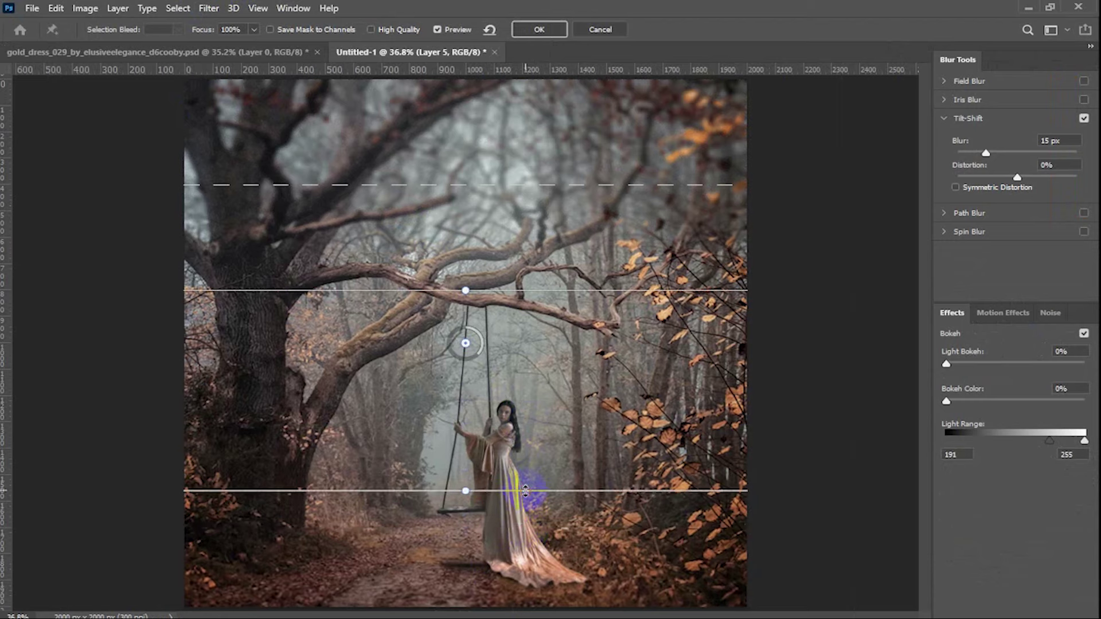
pyautogui.moveTo(493, 184); pyautogui.dragTo(507, 71)
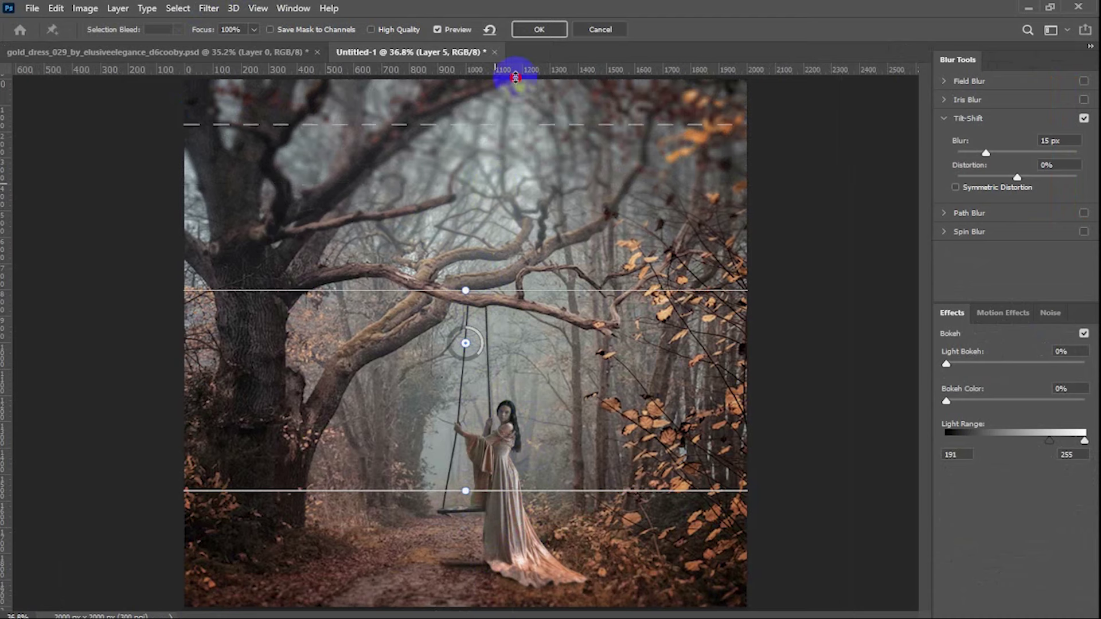
pyautogui.moveTo(504, 290)
pyautogui.mouseDown()
pyautogui.moveTo(523, 140)
pyautogui.moveTo(528, 161)
pyautogui.mouseUp()
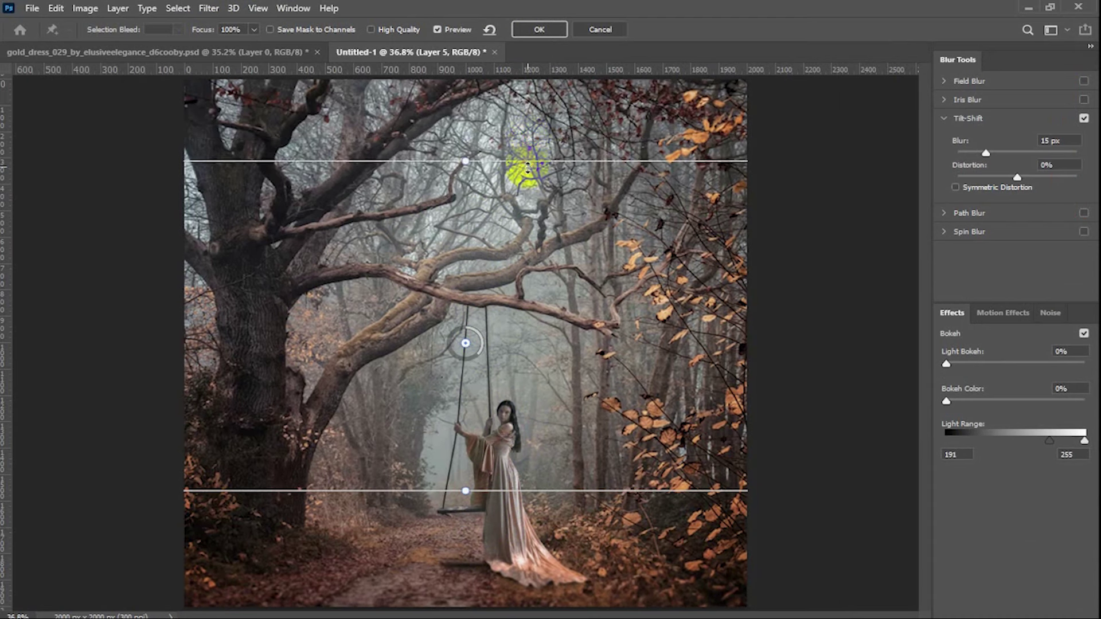
pyautogui.click(532, 31)
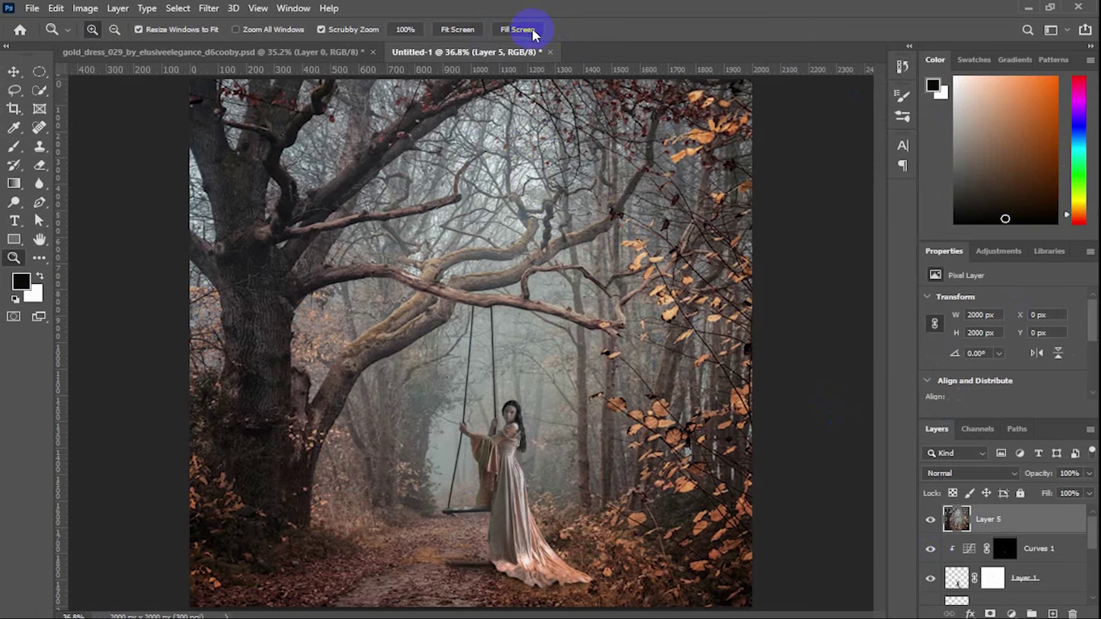
pyautogui.click(525, 589)
pyautogui.moveTo(526, 589)
pyautogui.mouseDown()
pyautogui.moveTo(545, 583)
pyautogui.moveTo(538, 558)
pyautogui.moveTo(499, 517)
pyautogui.mouseUp()
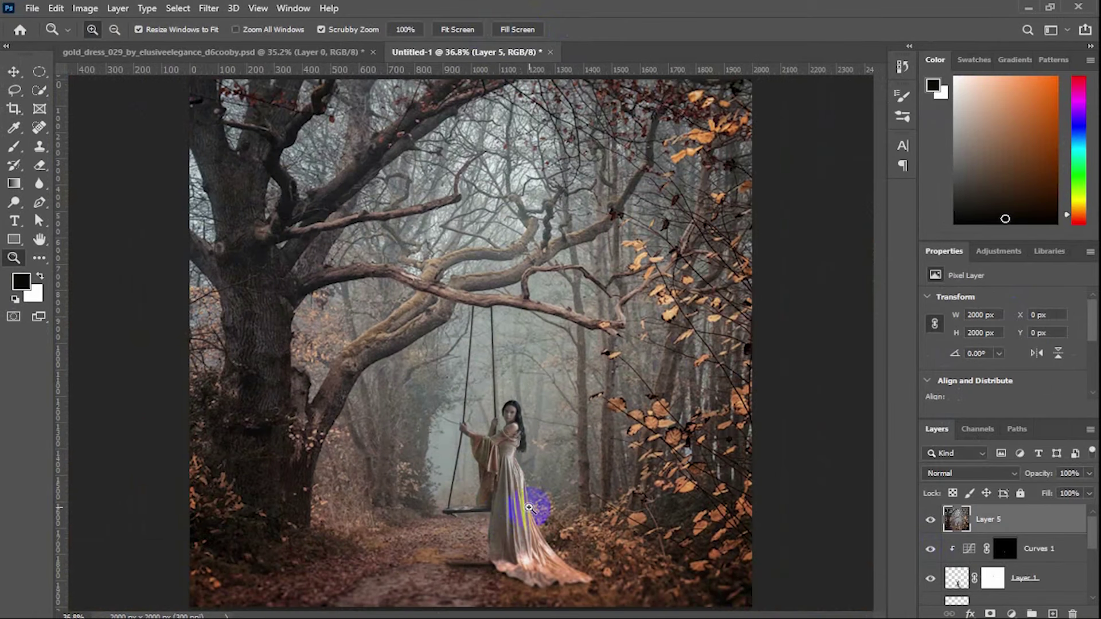